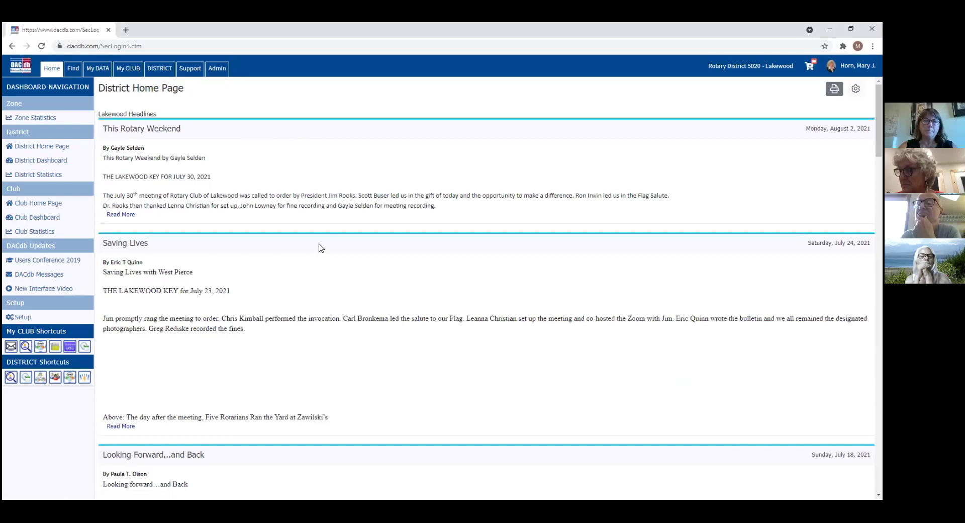
Step: Search the member directory for first name 'greg' and scroll through the 30 matching members
left_click(73, 68)
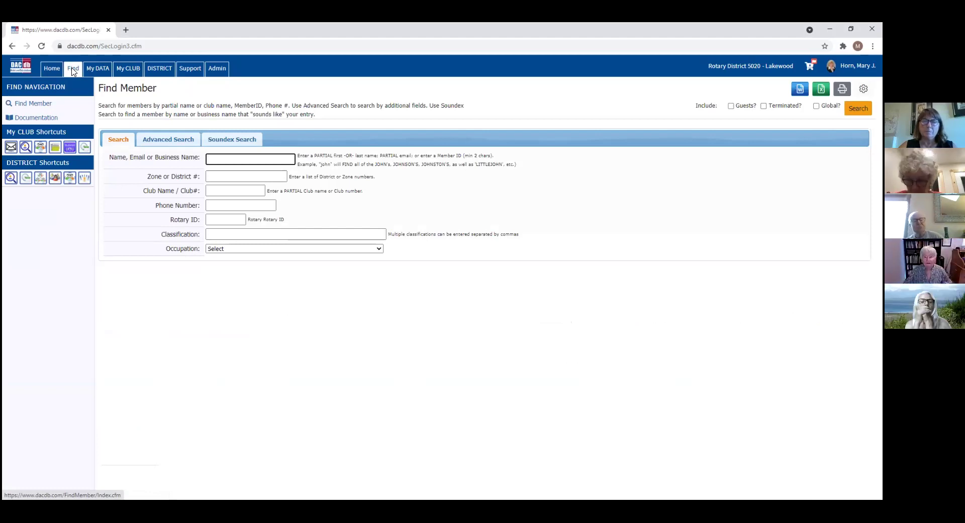
left_click(72, 69)
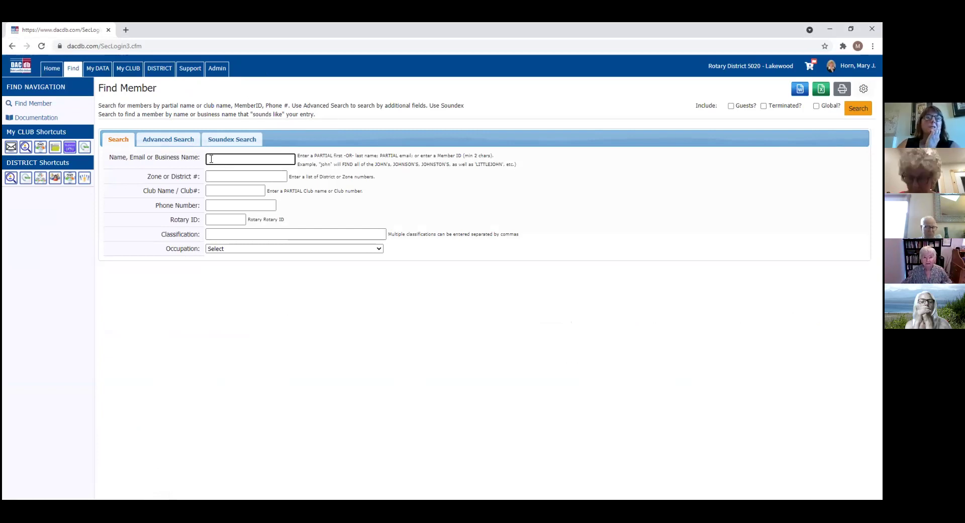
type("gre")
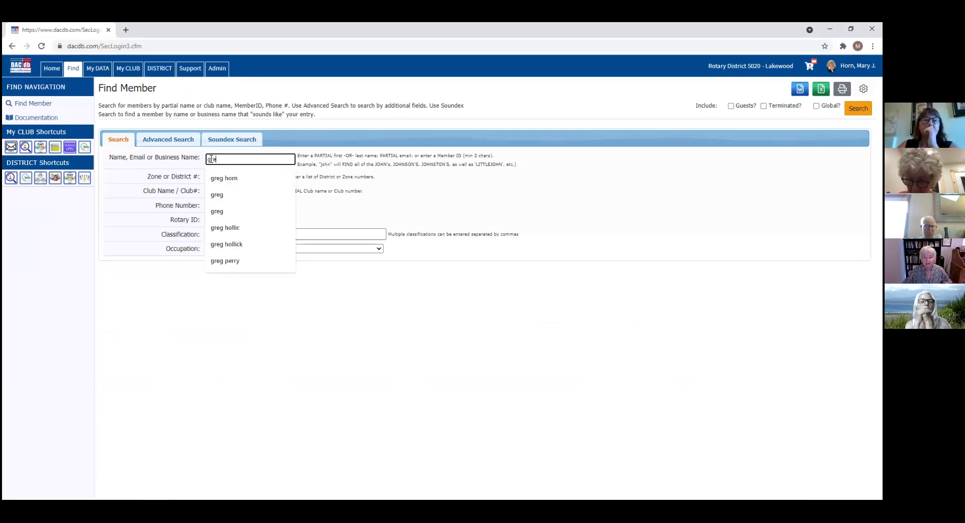
type("g")
key("Return")
left_click(211, 158)
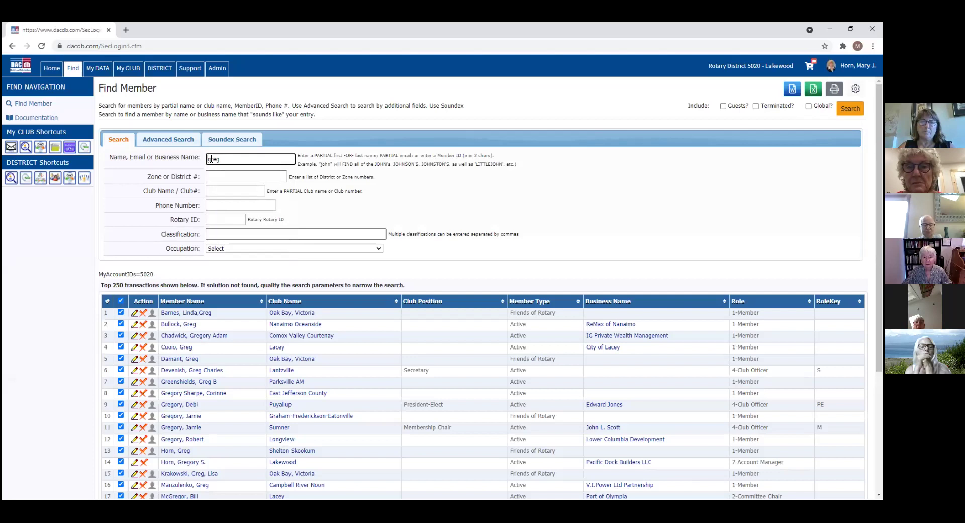
scroll(211, 159, "down", 2)
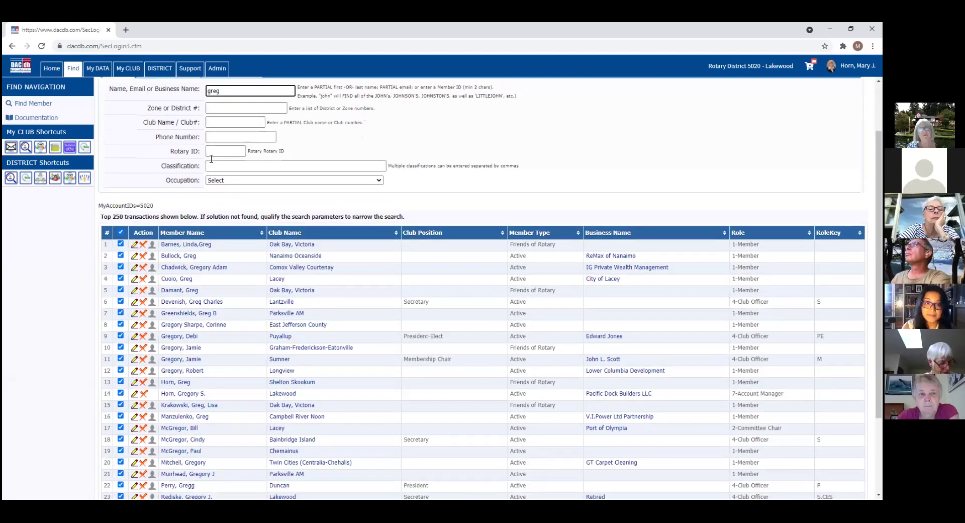
scroll(211, 159, "down", 3)
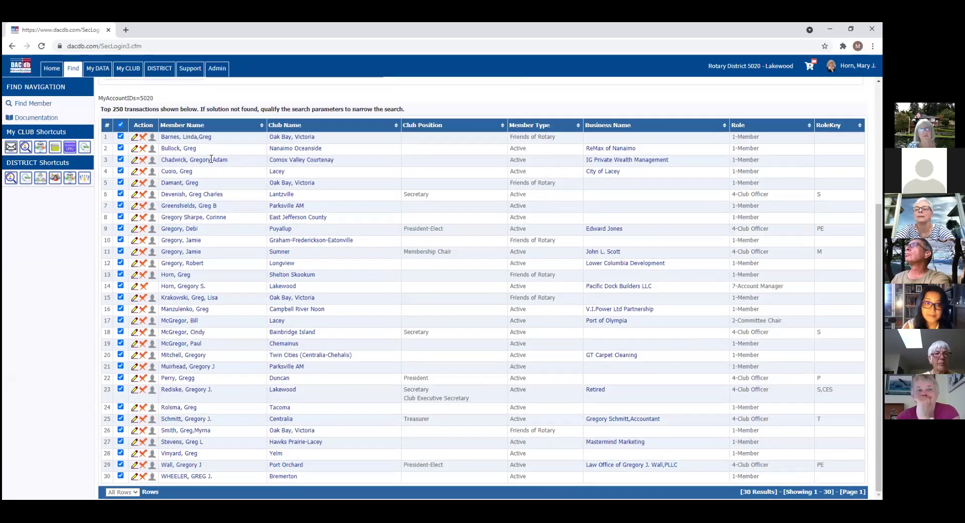
scroll(212, 159, "up", 2)
scroll(211, 159, "down", 2)
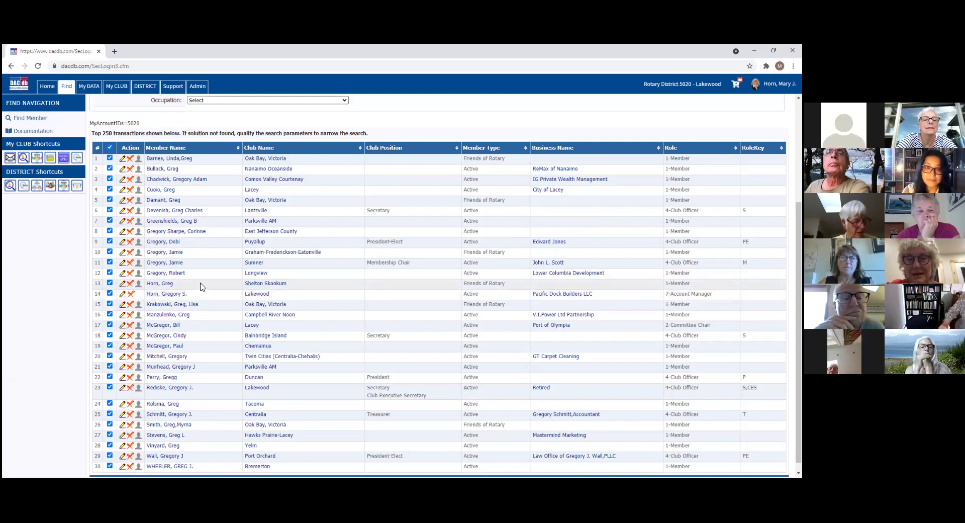
Step: Open the row 14 Lakewood member's profile in a new tab twice, returning to the results each time
left_click(170, 297)
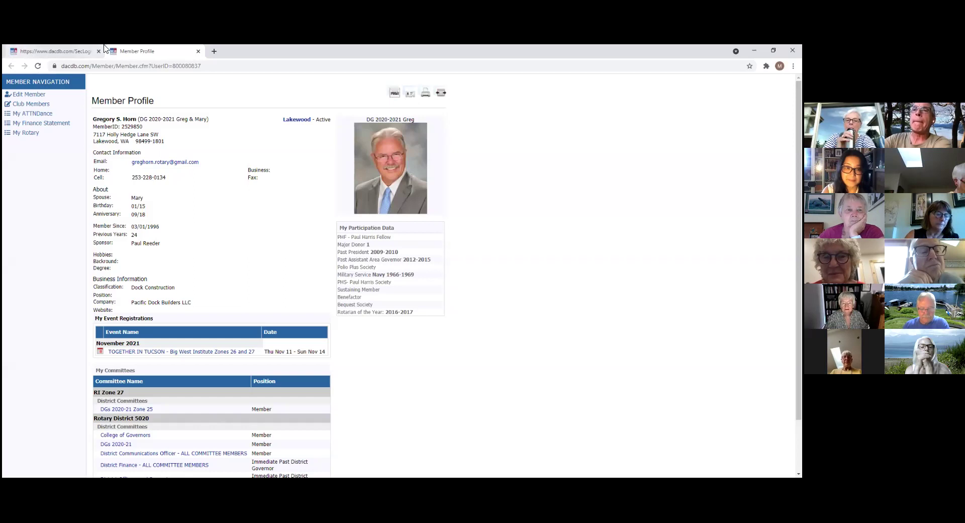
left_click(74, 55)
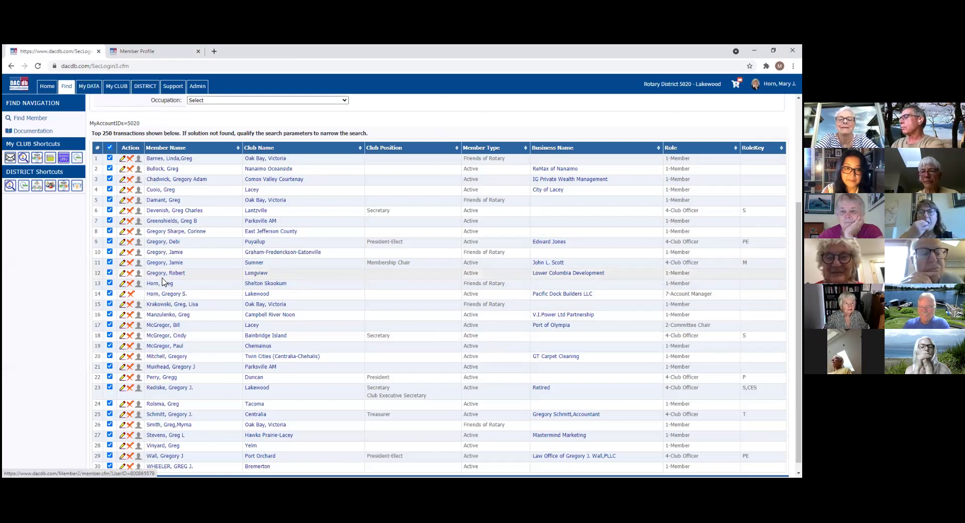
left_click(167, 294)
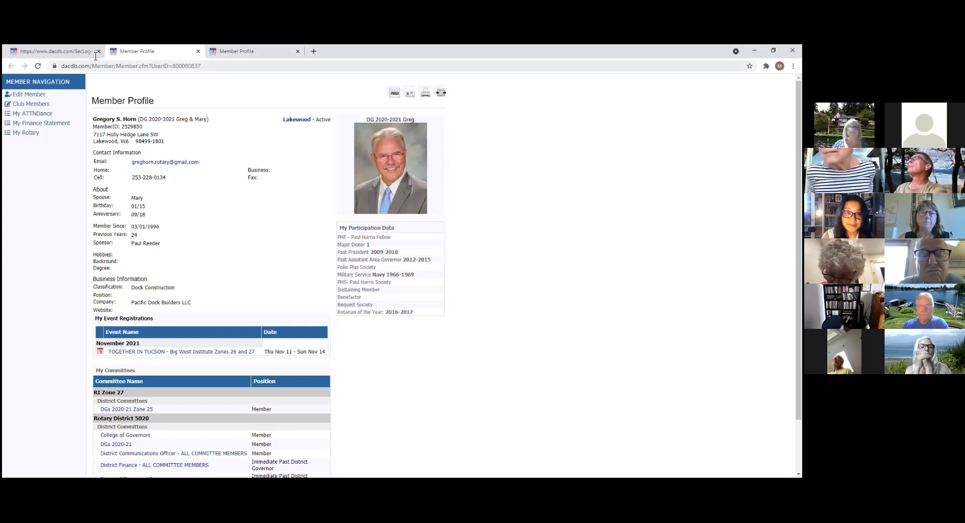
left_click(57, 52)
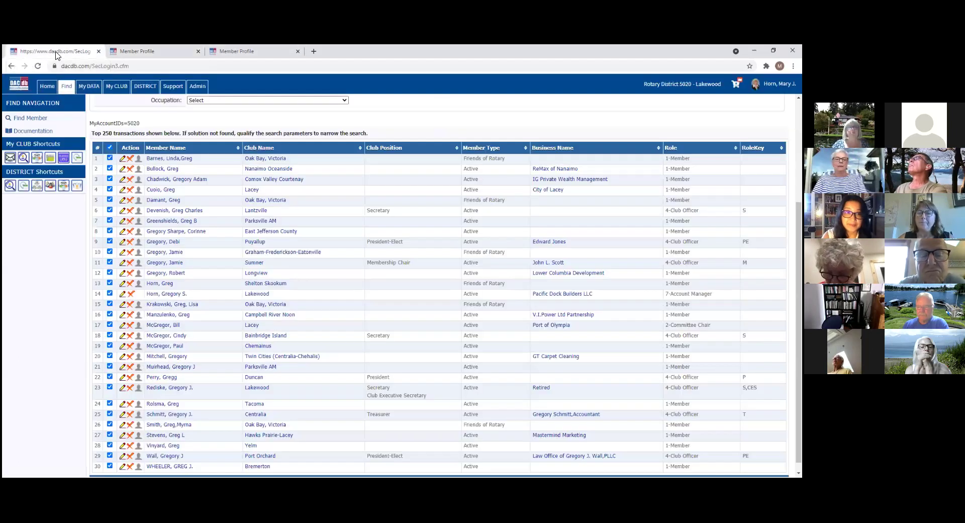
Step: Open your own member record under My DATA and bring up its Edit Member form
left_click(89, 87)
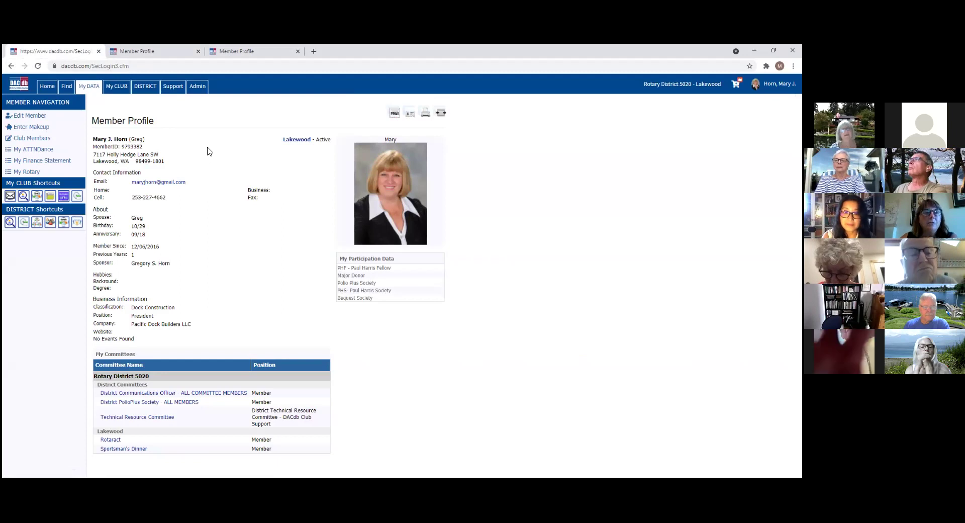
left_click(67, 89)
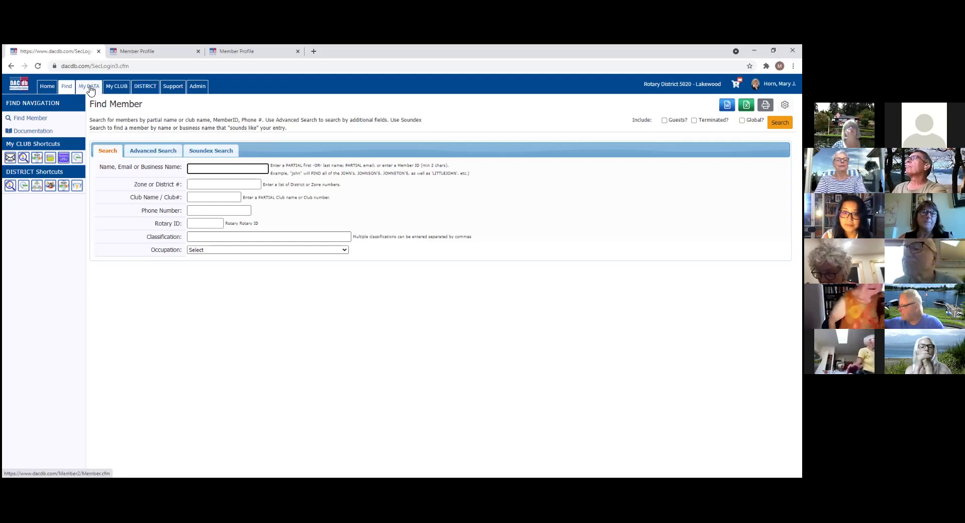
left_click(89, 88)
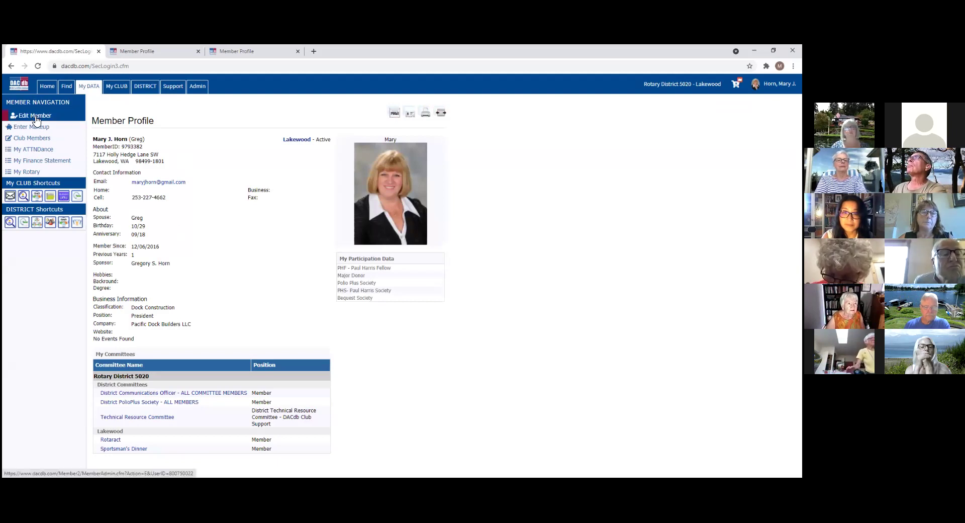
left_click(36, 118)
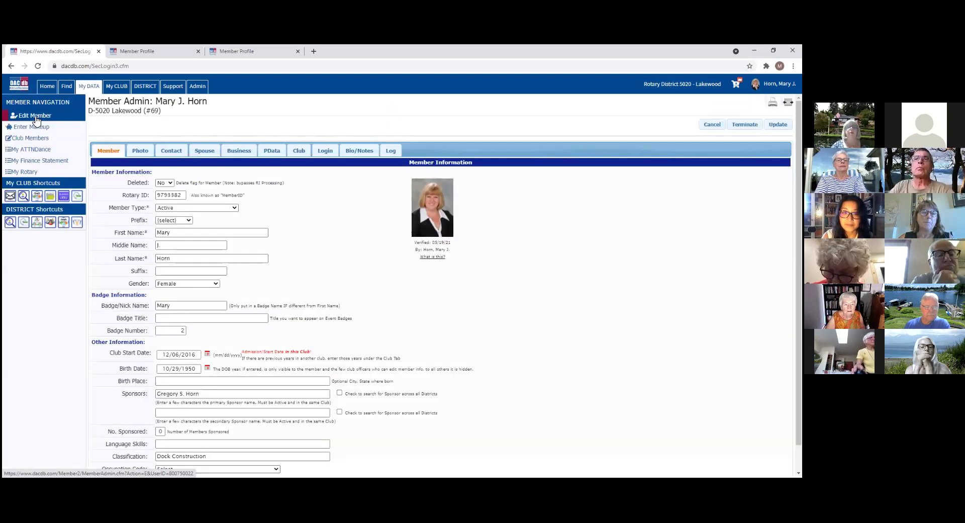
Step: Browse the Member Type list without changing it, then show the Photo tab with existing pictures
left_click(235, 208)
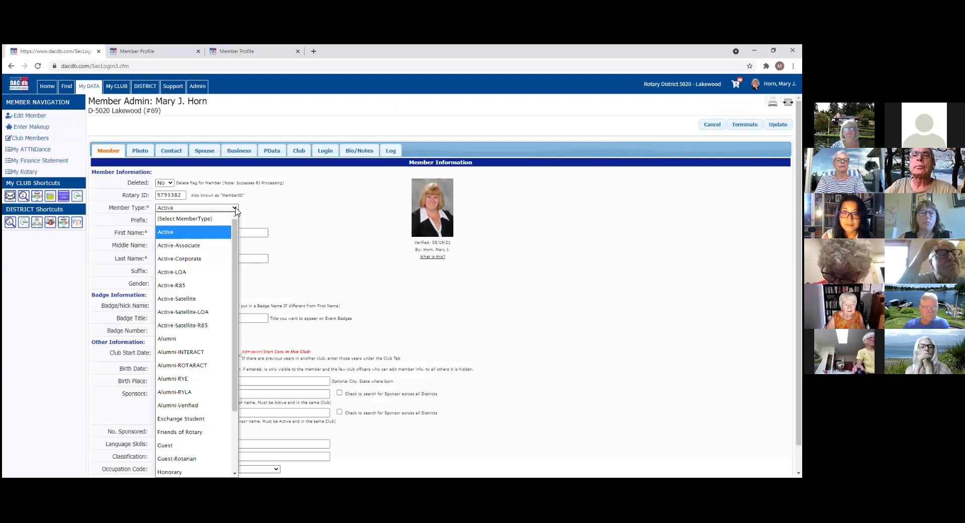
mouse_move(236, 238)
left_mouse_down()
mouse_move(235, 312)
mouse_move(236, 222)
left_mouse_up()
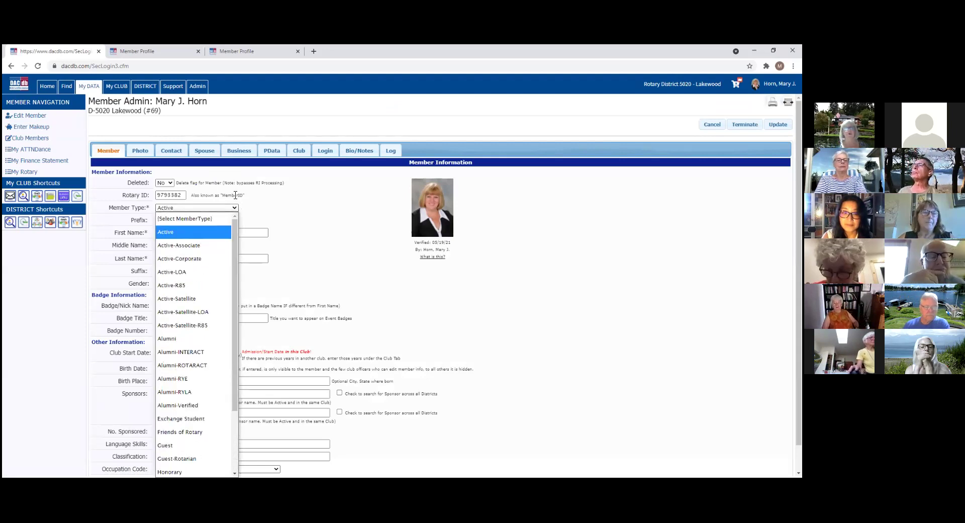
left_click(144, 150)
left_click(141, 150)
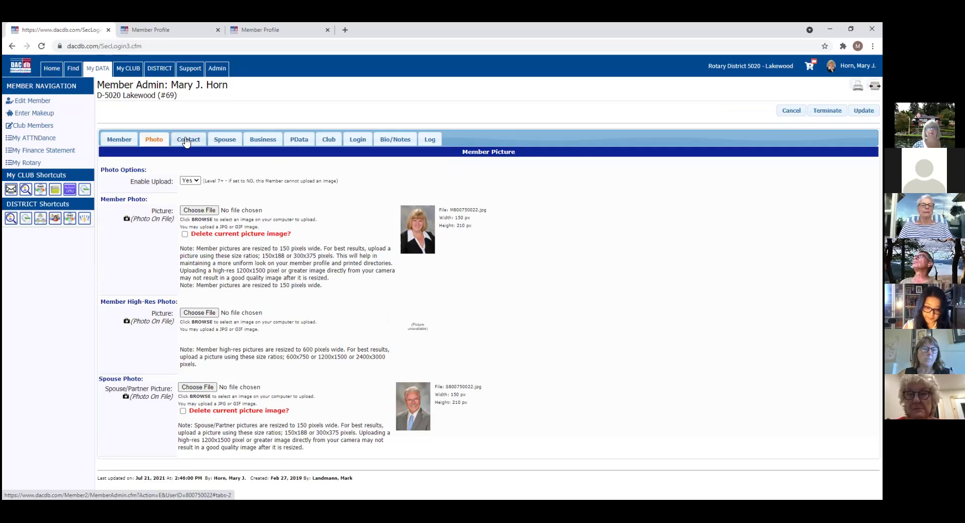
Step: Show the Contact tab and keep the current Preferred Email selection unchanged
left_click(187, 141)
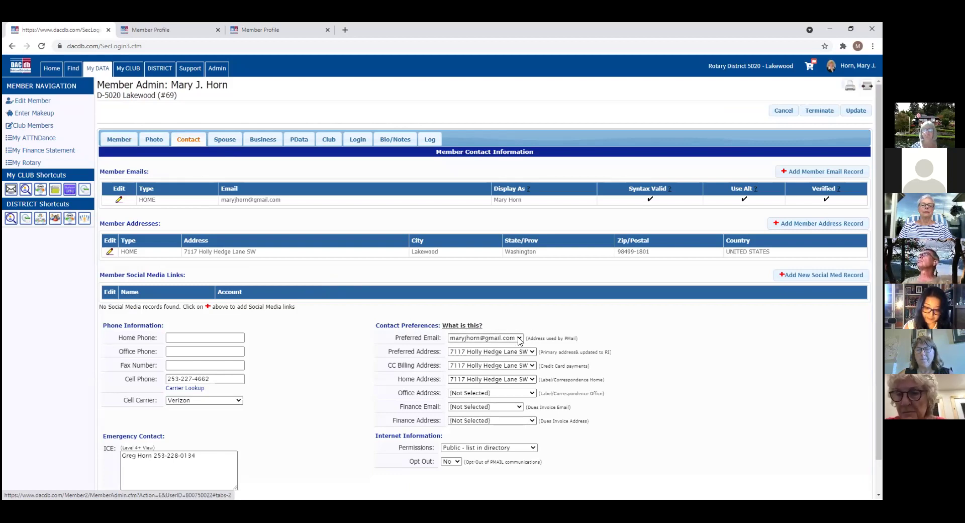
left_click(520, 340)
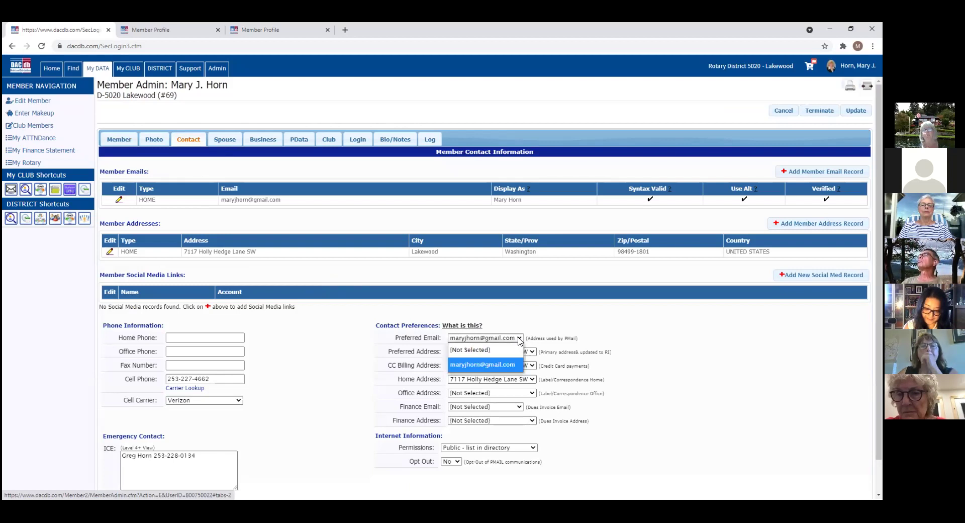
left_click(520, 339)
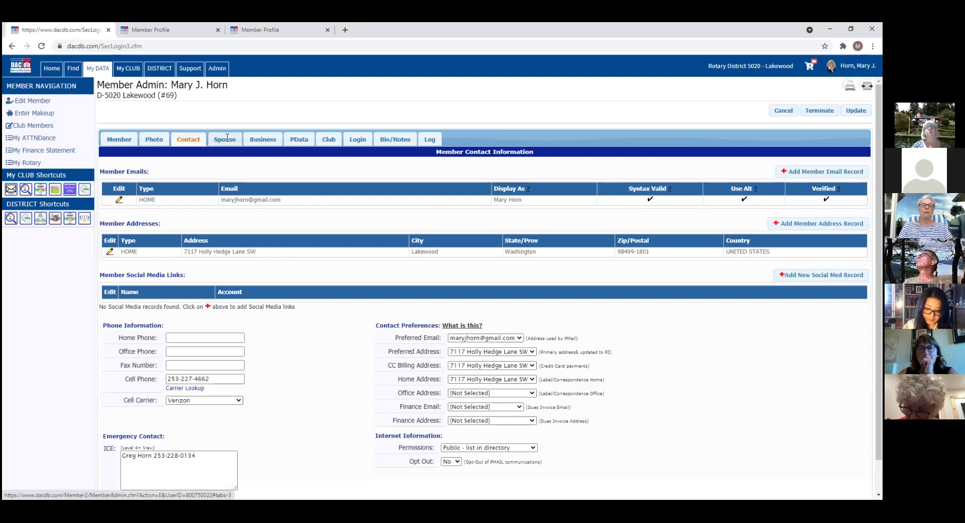
Step: Step through the Spouse, Business, PData, Club and Login tabs of the member record
left_click(227, 138)
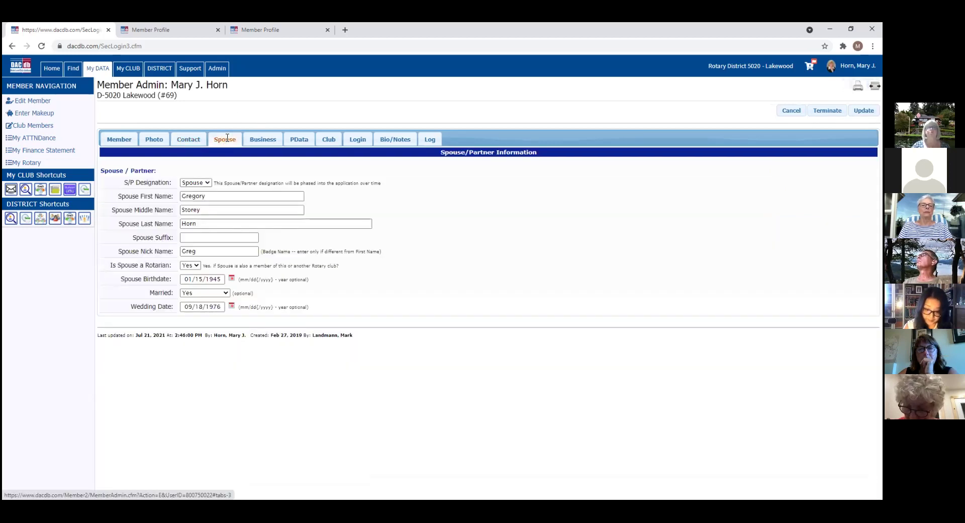
left_click(272, 137)
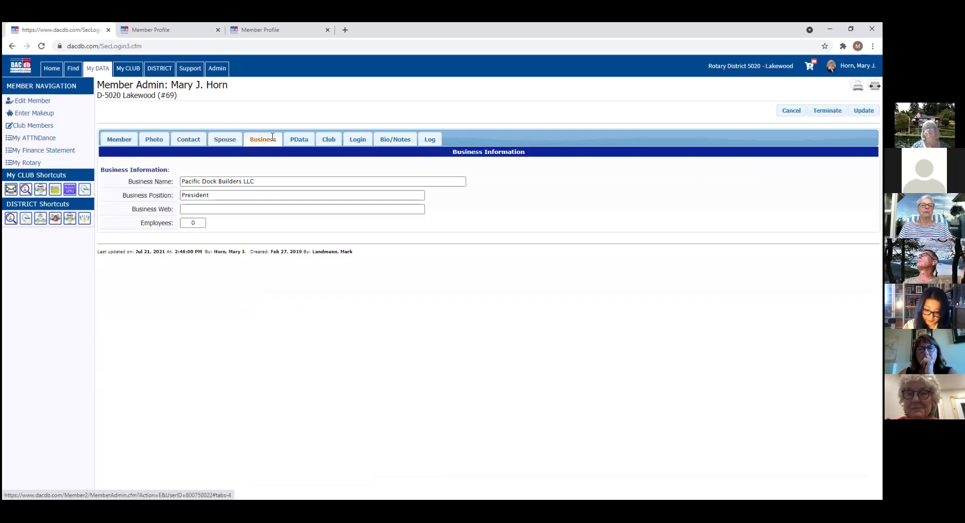
left_click(302, 140)
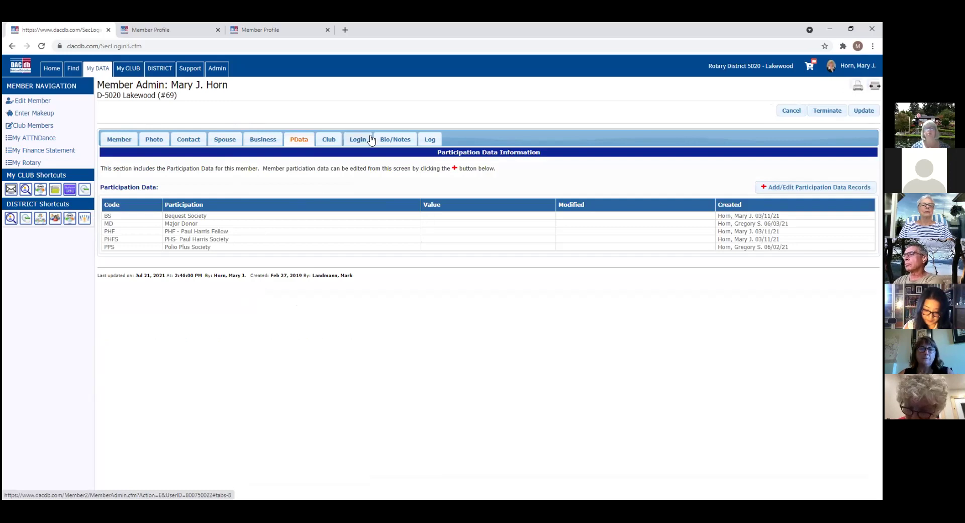
left_click(328, 140)
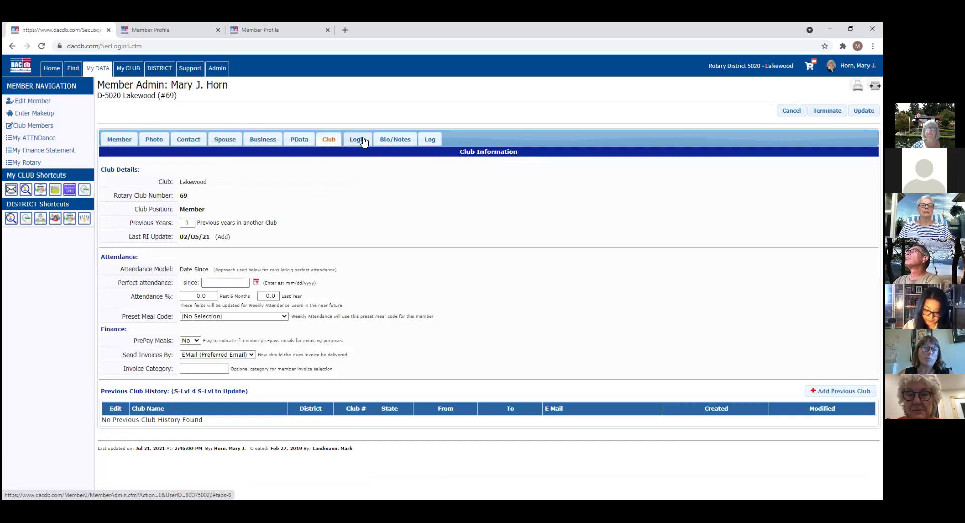
left_click(364, 140)
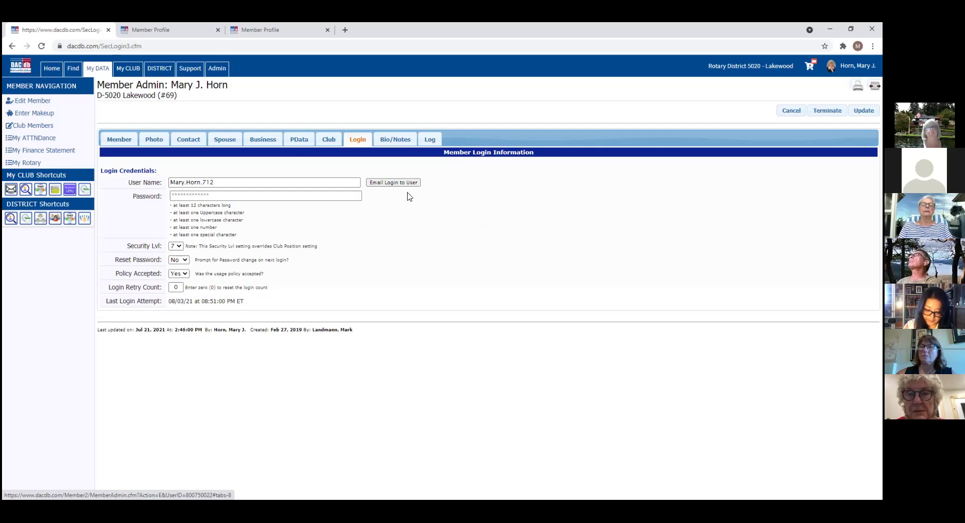
Step: View the Bio/Notes tab, then the Log tab listing field changes with old and new values
left_click(405, 138)
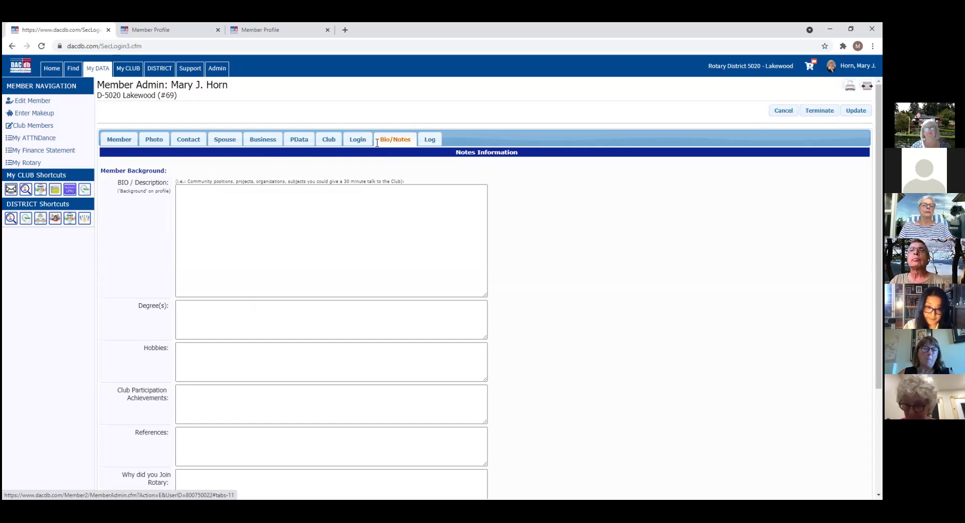
left_click(433, 142)
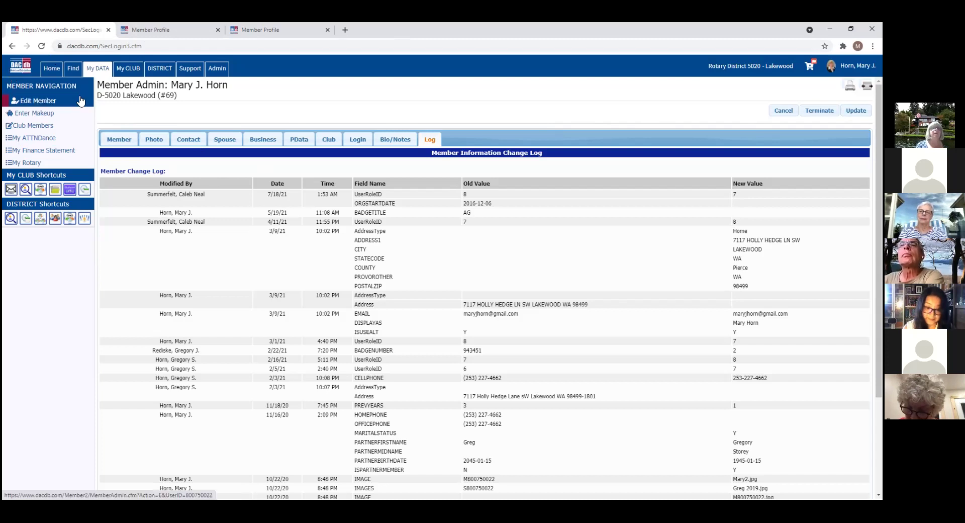
Step: On My CLUB, move Reports beside RI Compare, PText to the end, and Club Finance after Club FILES
left_click(126, 70)
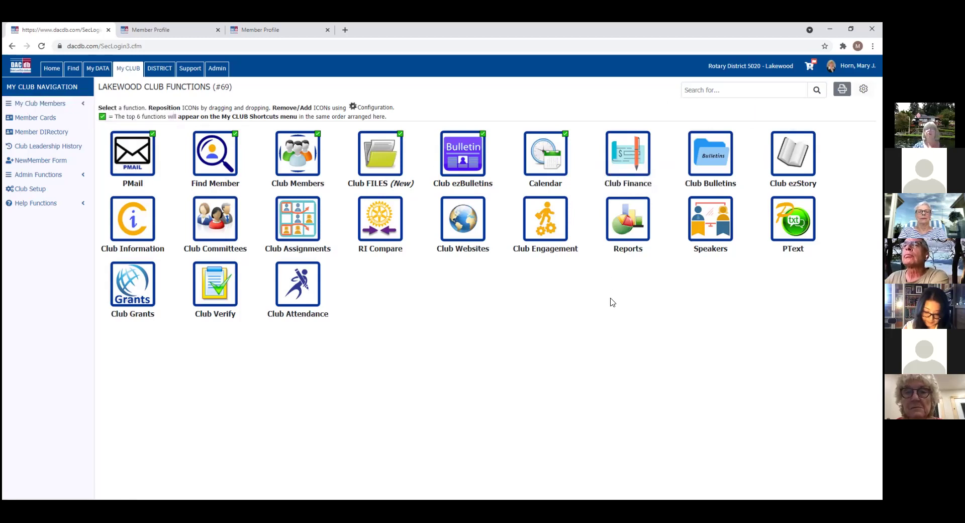
left_click_drag(624, 226, 418, 226)
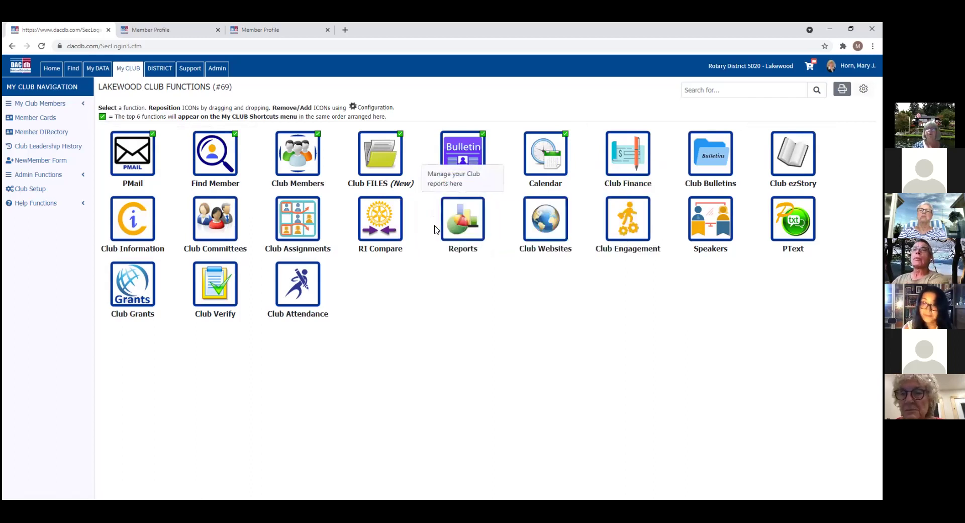
left_click_drag(800, 226, 288, 289)
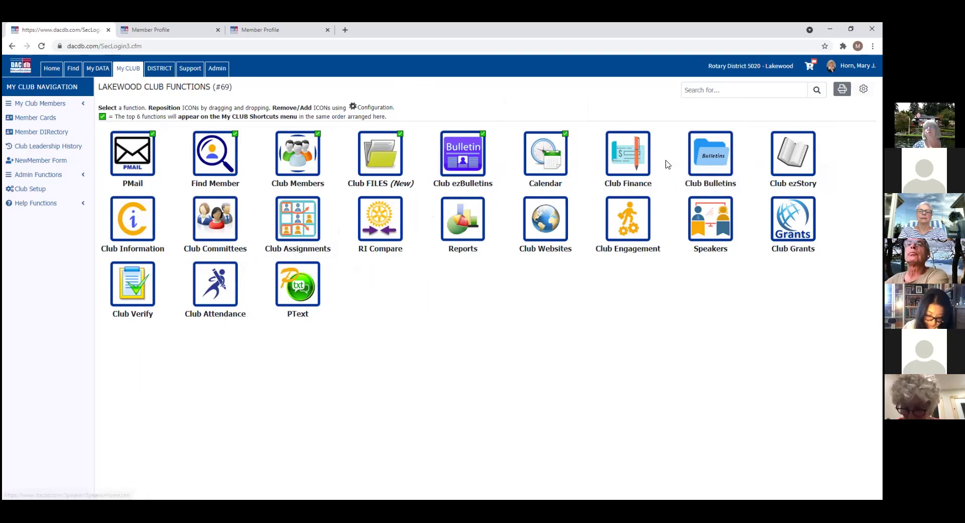
left_click_drag(622, 158, 445, 153)
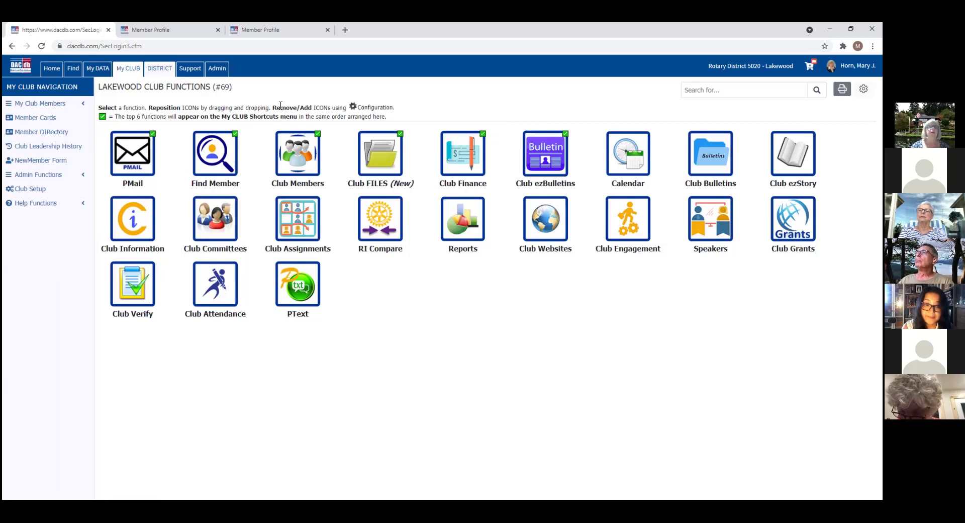
Step: Return to the club functions page from Home and open the Configure icon setup
left_click(50, 71)
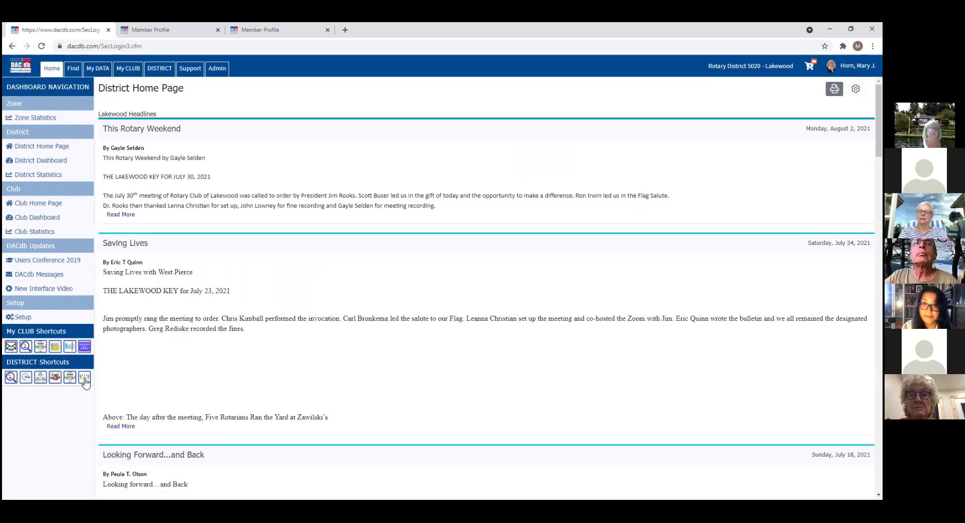
left_click(132, 72)
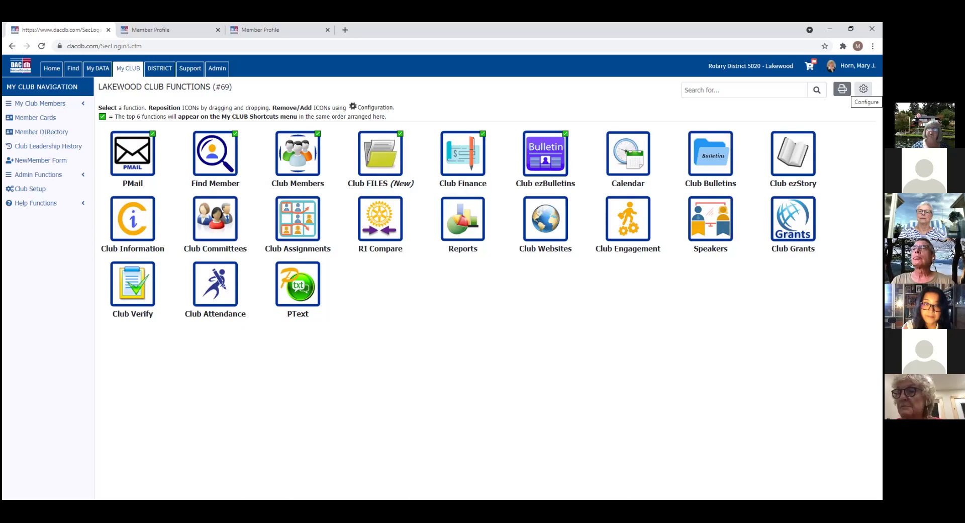
left_click(864, 89)
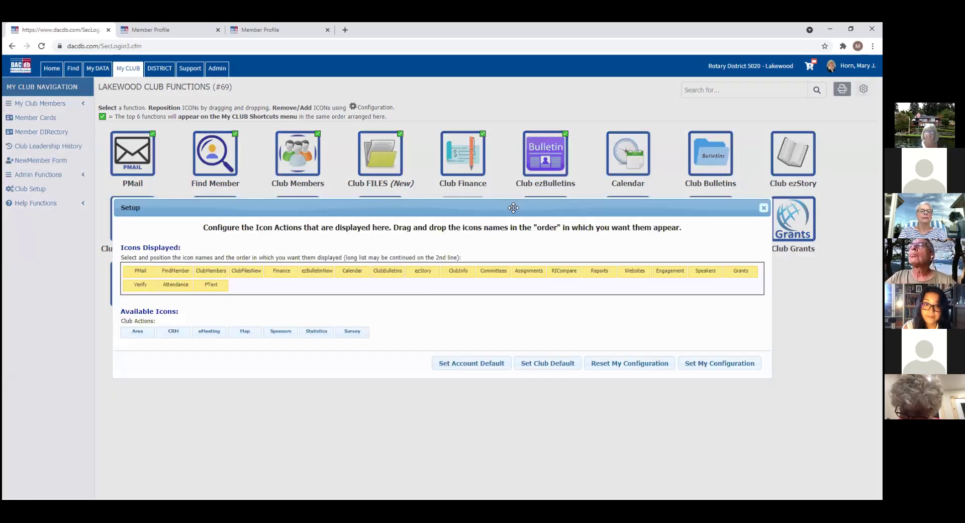
Step: Add Map after Finance and Statistics after ezBulletinNew to the displayed icons, then save the configuration
left_click_drag(513, 207, 528, 258)
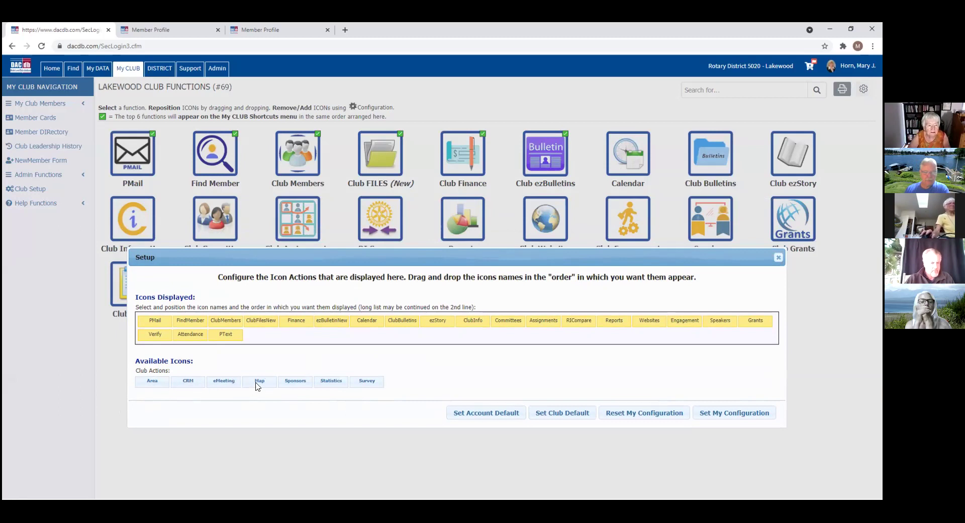
left_click_drag(261, 382, 331, 347)
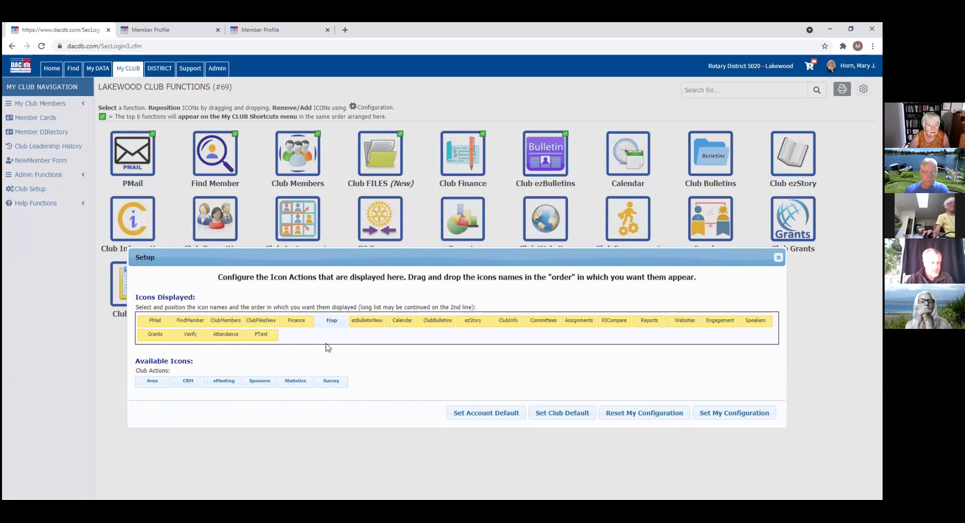
left_click_drag(309, 374, 378, 332)
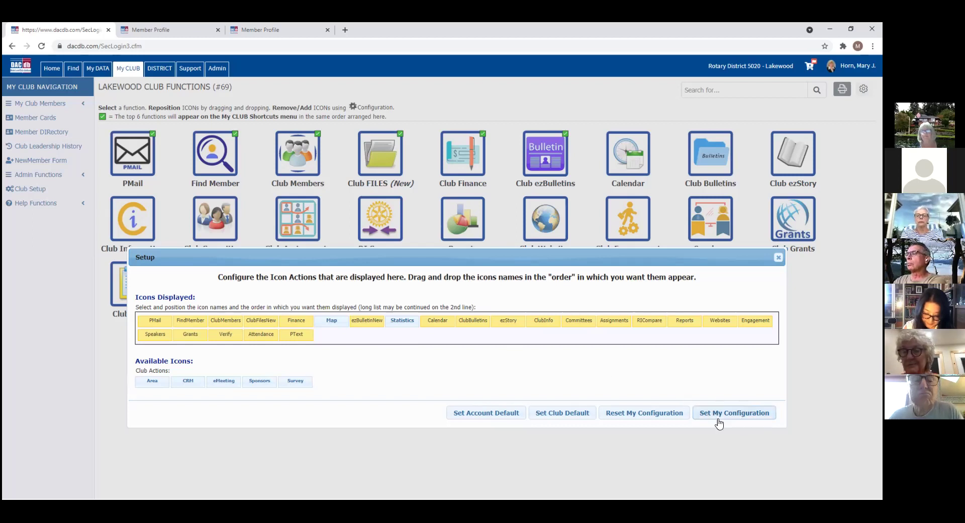
left_click(746, 415)
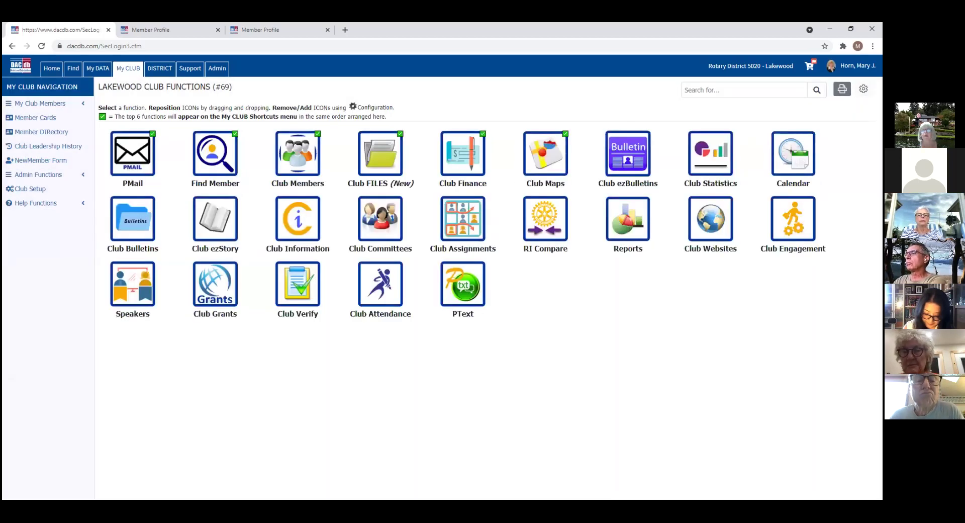
Step: Close the reopened setup dialog unchanged and open the Lakewood Club Members page
left_click(864, 89)
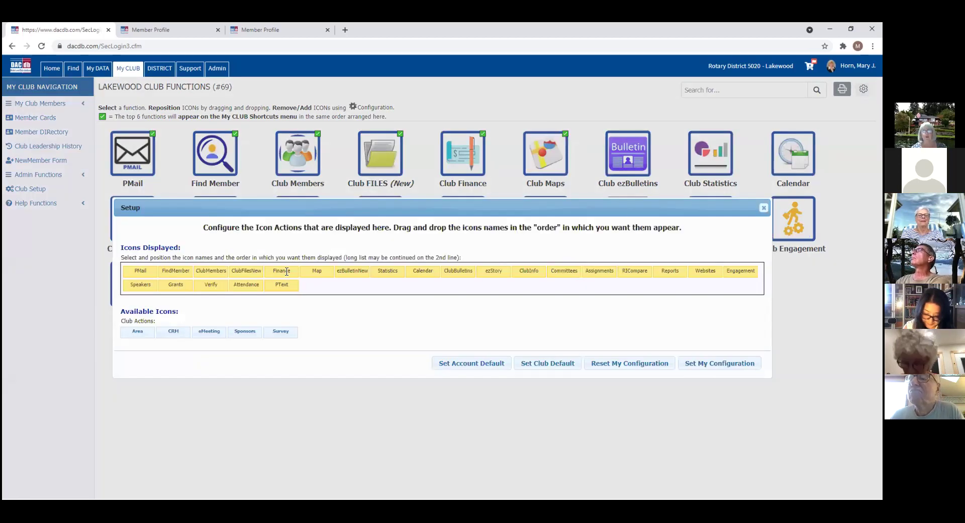
left_click(764, 209)
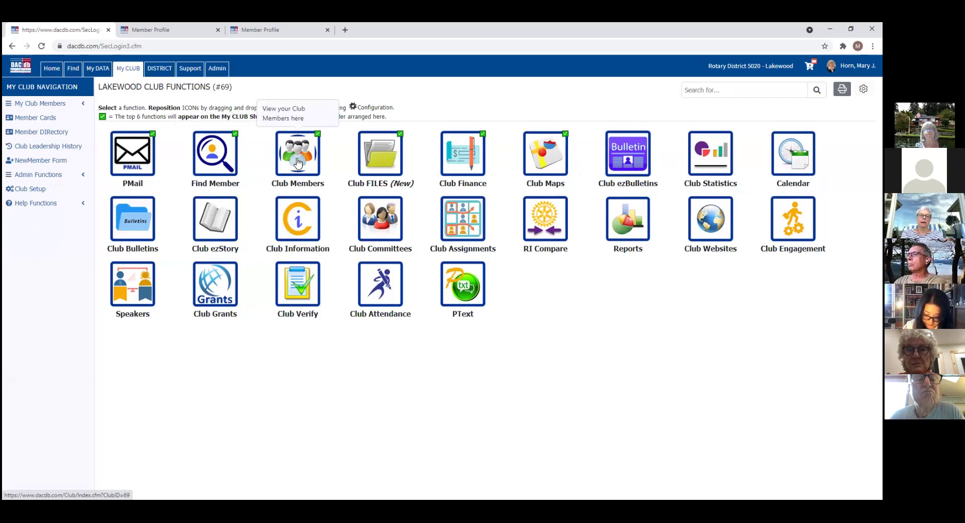
left_click(298, 162)
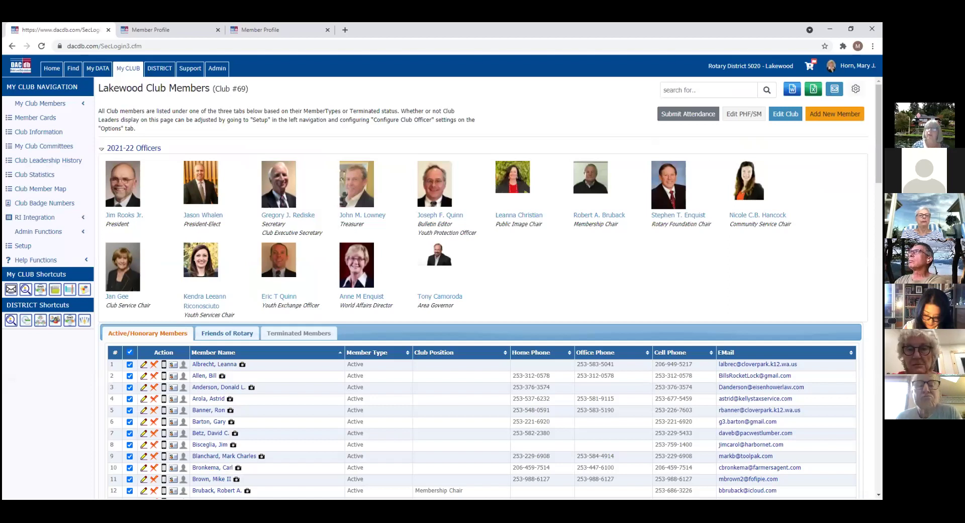
scroll(482, 287, "down", 2)
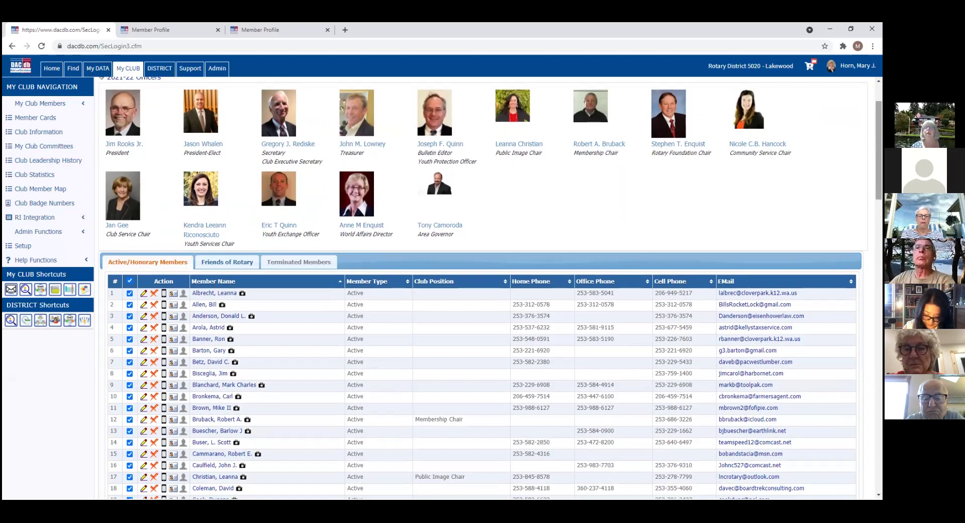
scroll(482, 287, "up", 2)
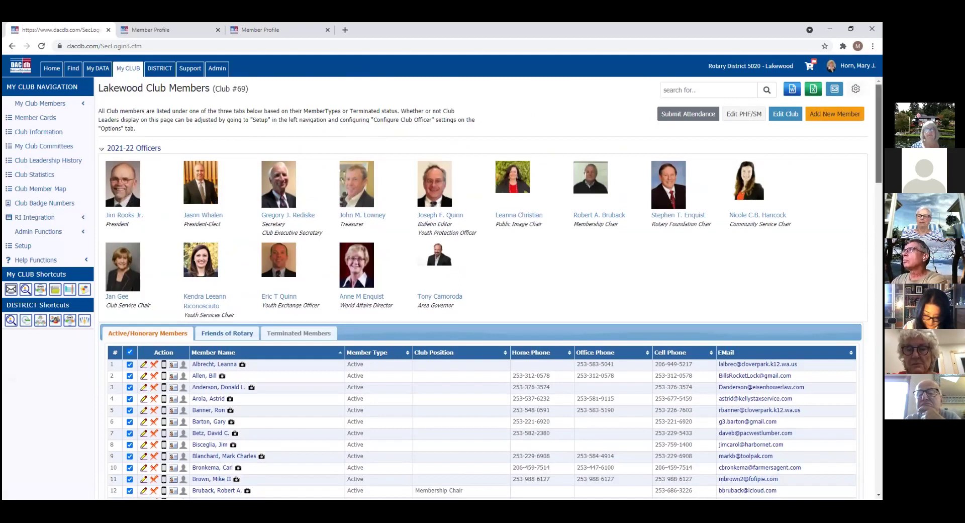
scroll(482, 286, "down", 3)
scroll(483, 287, "down", 2)
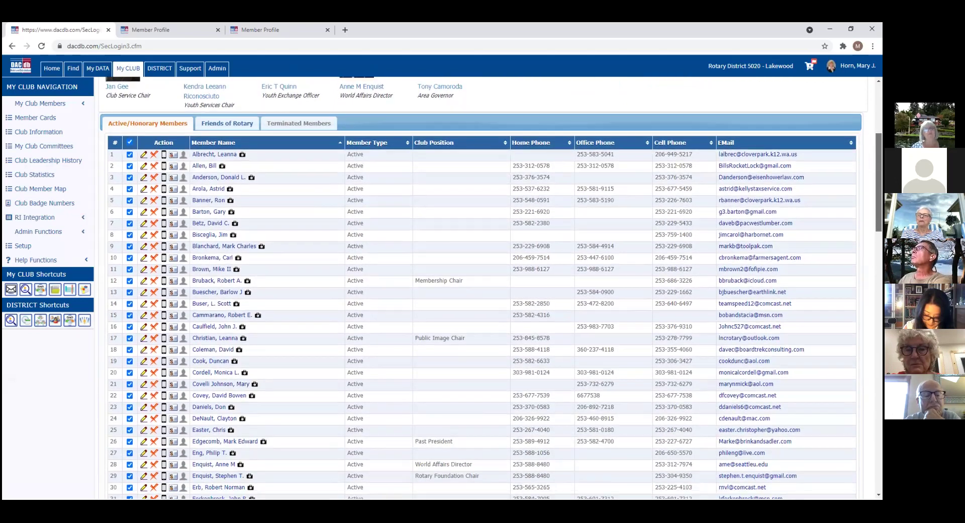
scroll(483, 286, "down", 2)
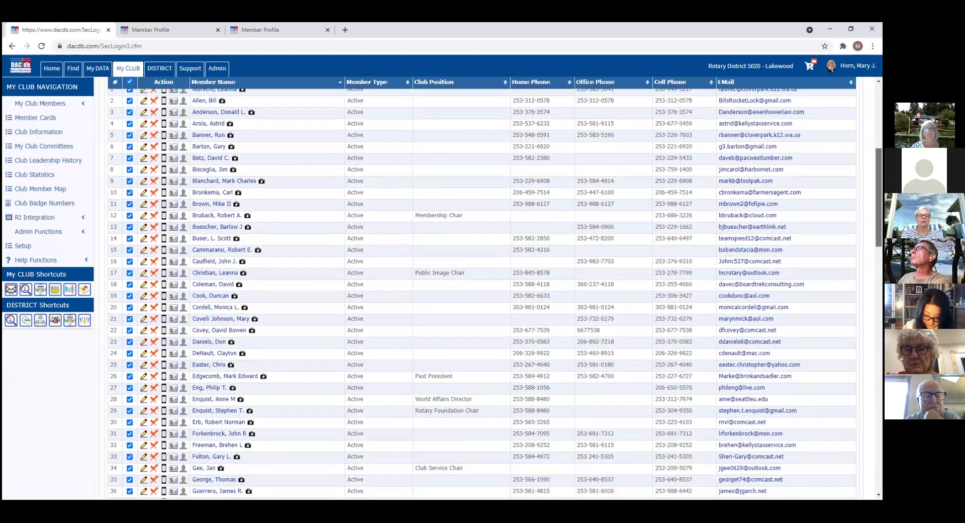
scroll(328, 335, "down", 3)
scroll(327, 334, "up", 10)
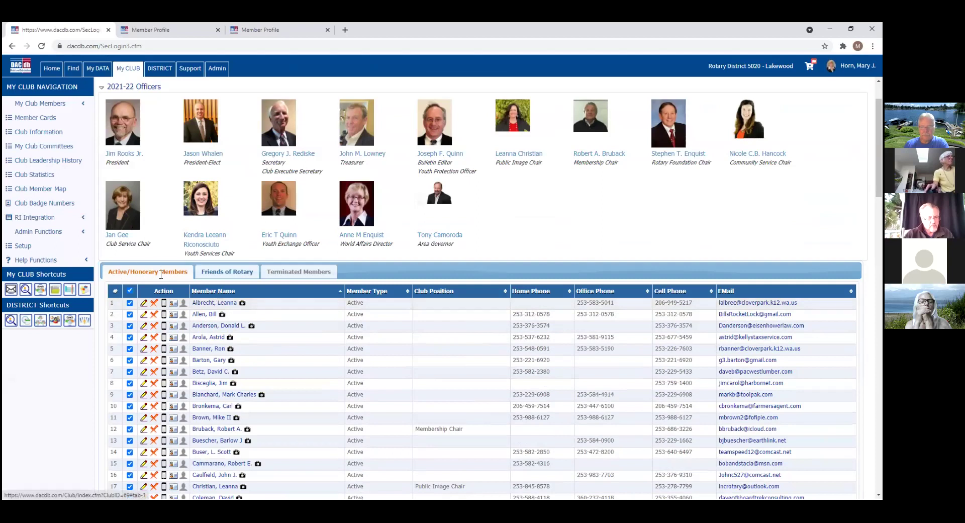
left_click(233, 274)
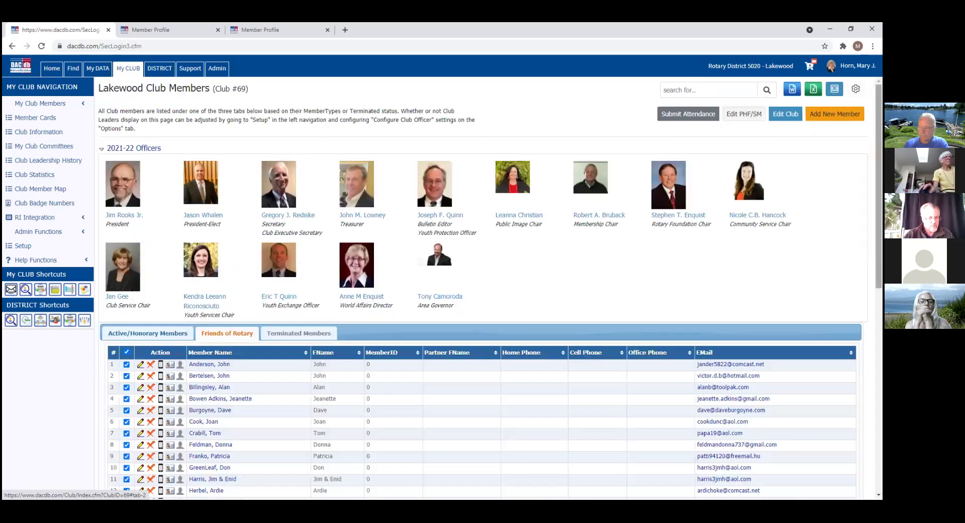
scroll(491, 287, "down", 1)
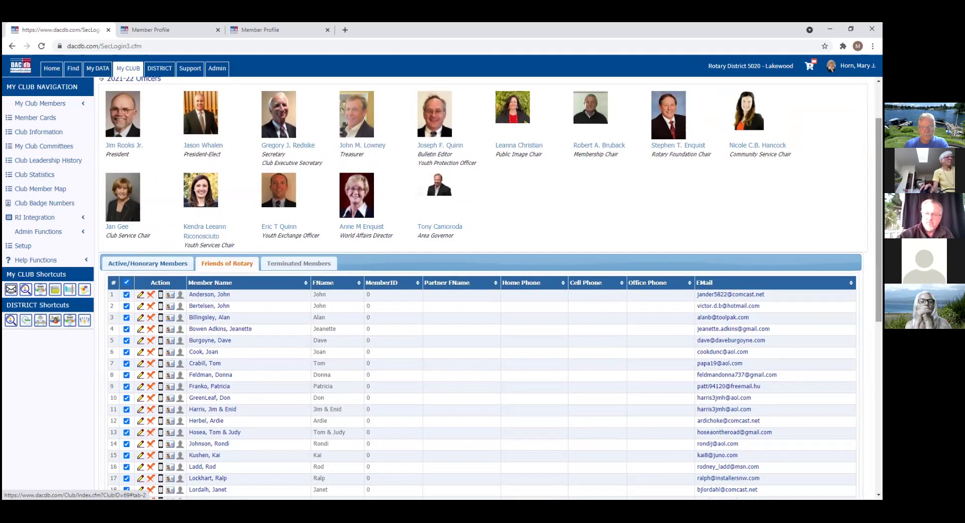
left_click(310, 261)
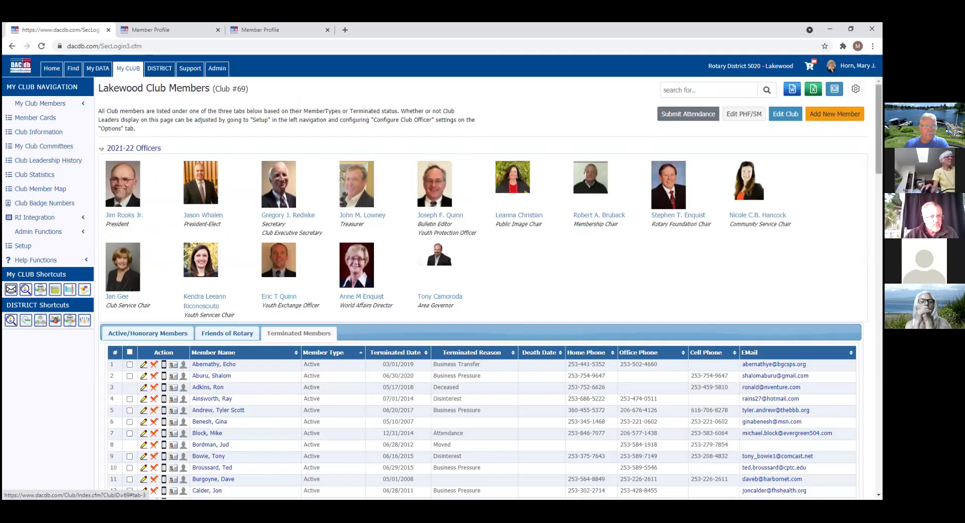
scroll(490, 289, "down", 2)
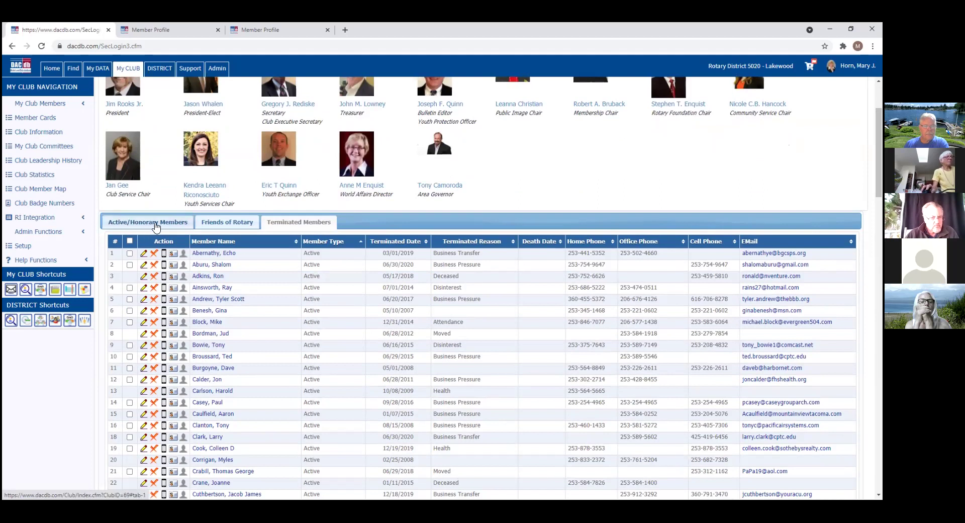
left_click(137, 219)
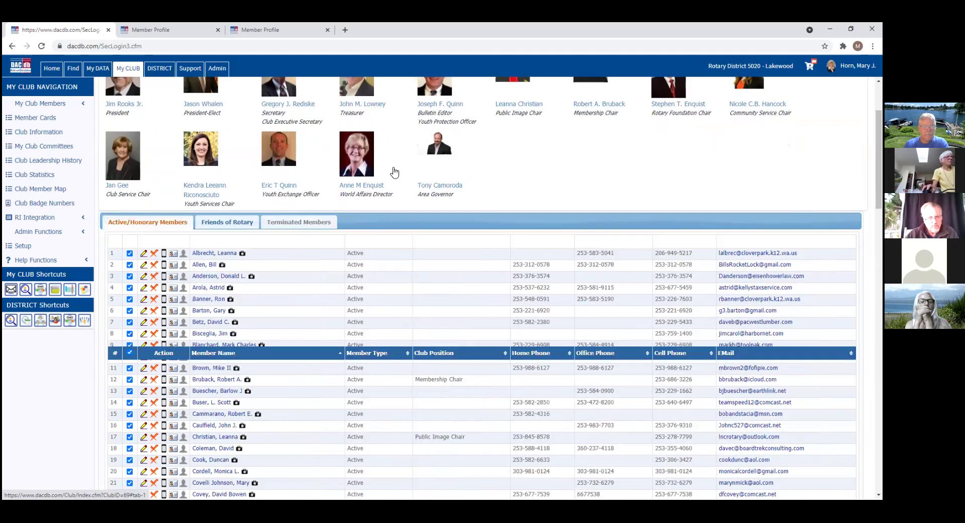
Step: Review the Active/Honorary Members table, then return to the My CLUB functions page
scroll(385, 260, "down", 6)
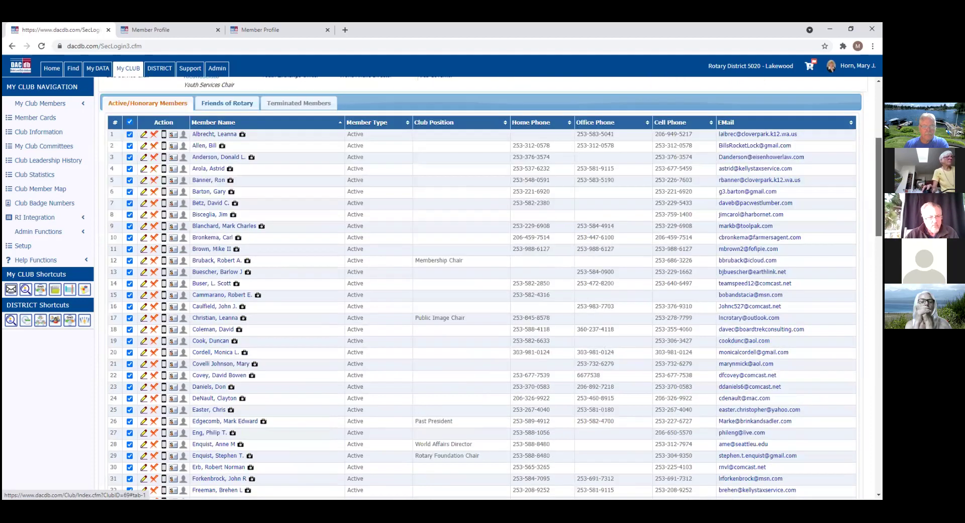
scroll(385, 259, "up", 6)
scroll(385, 260, "down", 1)
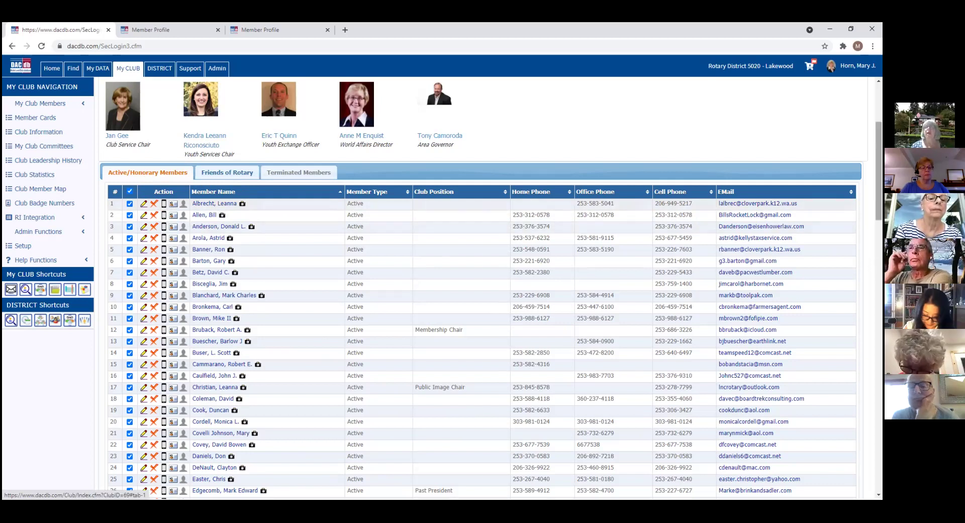
scroll(483, 289, "up", 3)
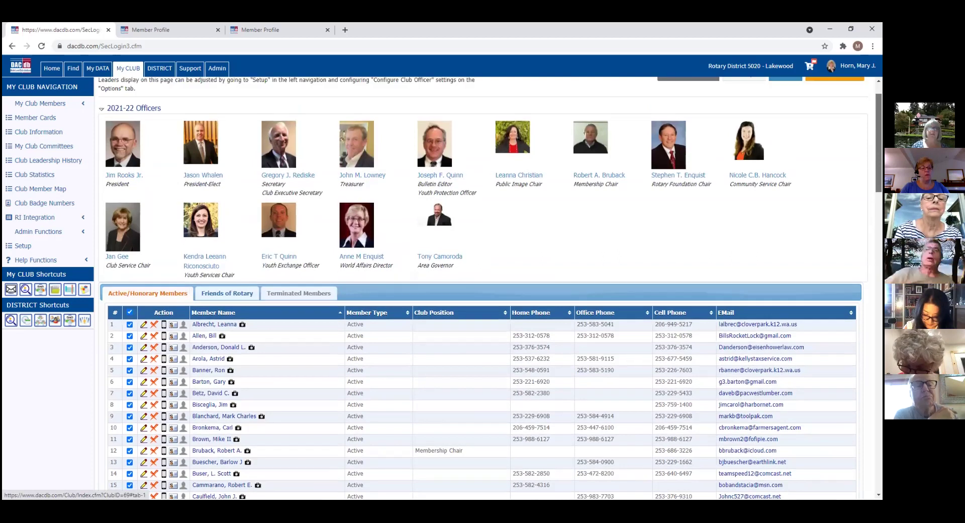
scroll(491, 288, "up", 1)
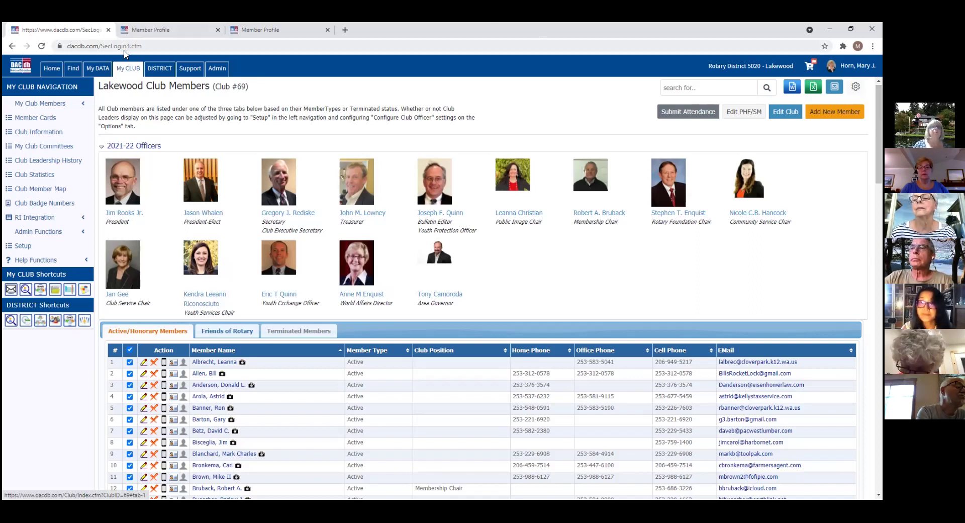
left_click(124, 72)
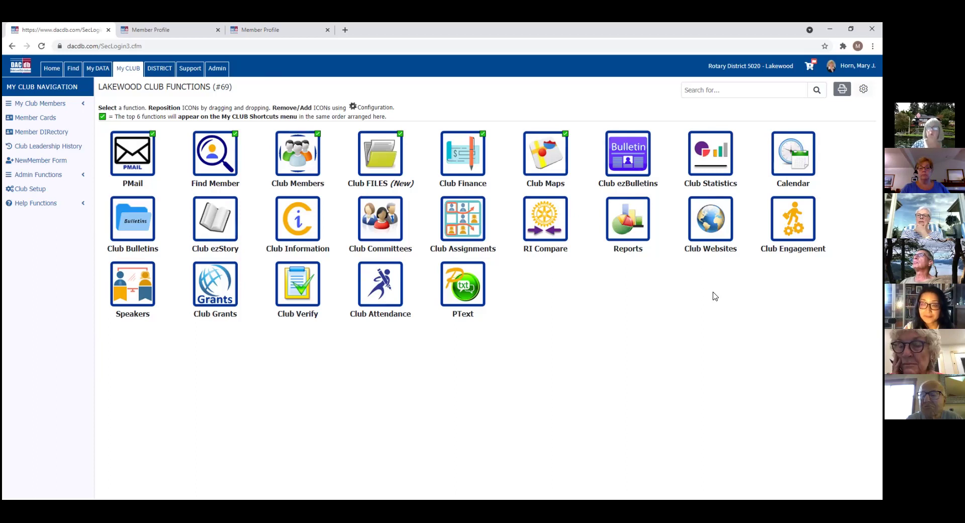
Step: From Club Members, expand Admin Functions and choose Add New Member
left_click(300, 165)
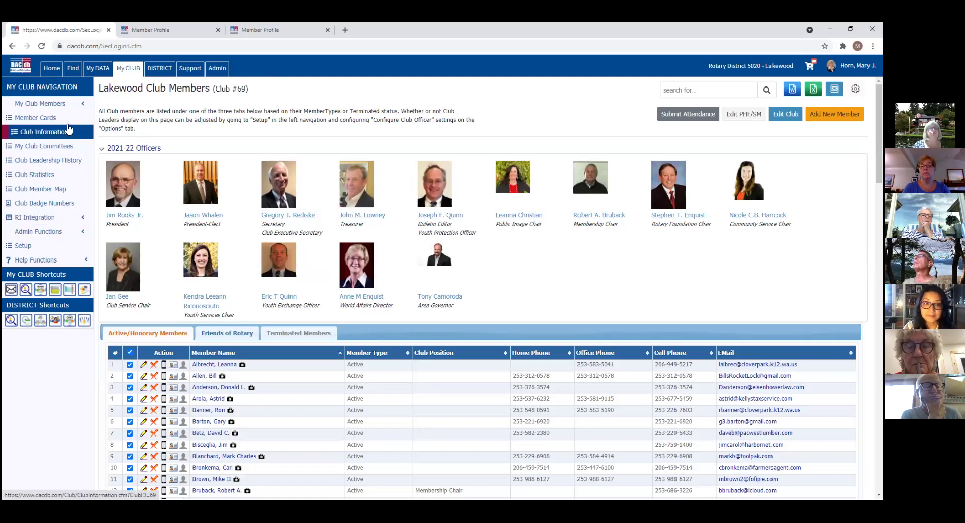
left_click(59, 235)
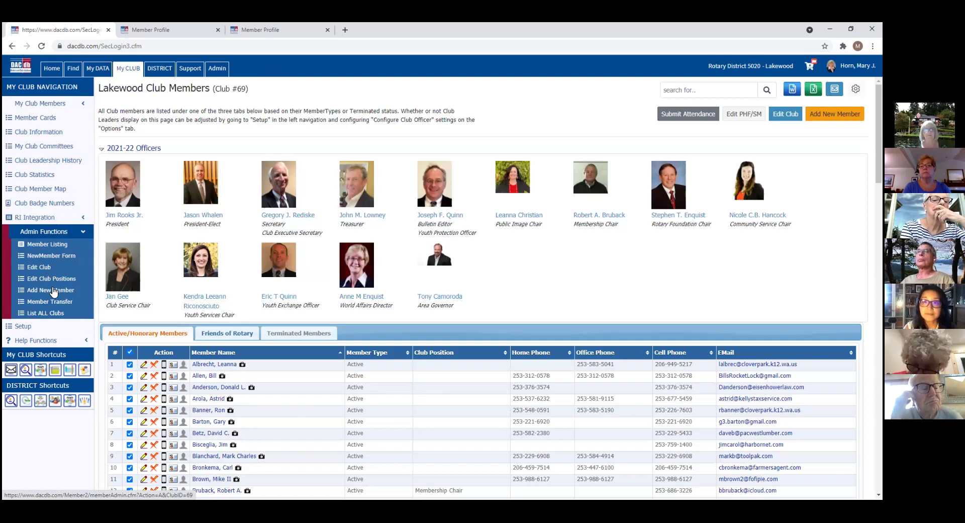
left_click(54, 291)
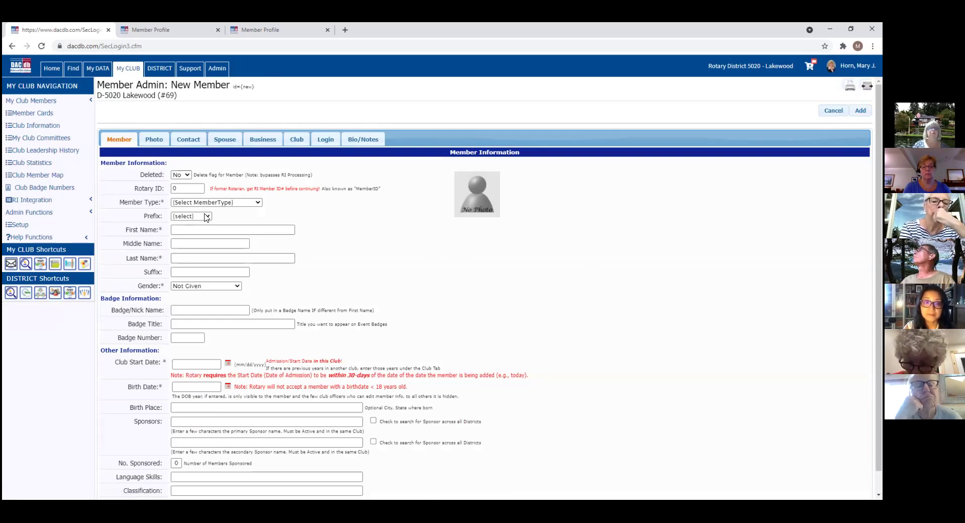
Step: Set the new member's type to Active and enter 'test' as the first name
left_click(258, 203)
left_click_drag(258, 232, 268, 300)
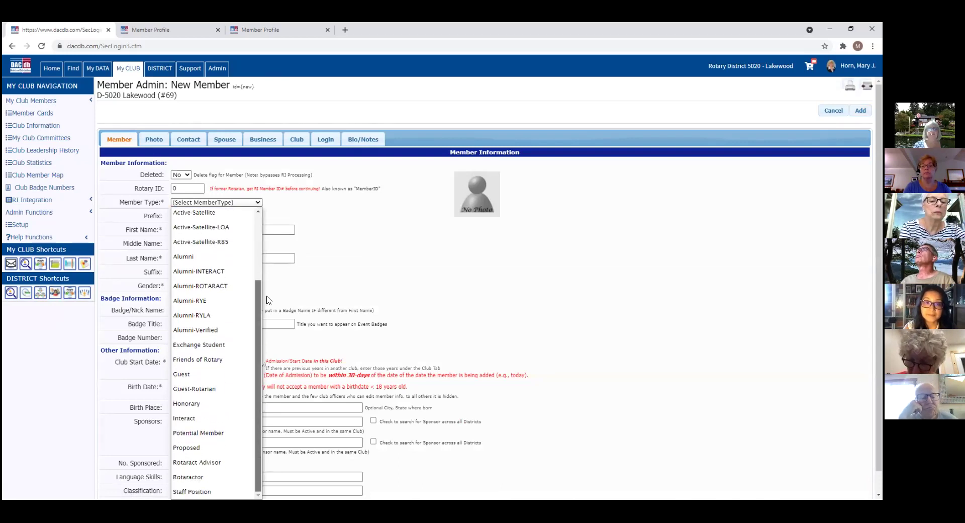
scroll(196, 241, "up", 3)
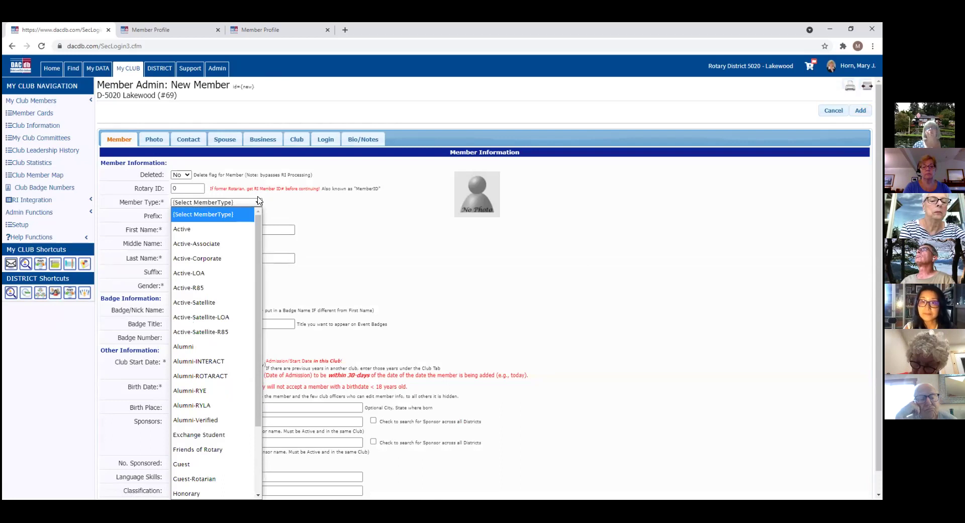
left_click(182, 230)
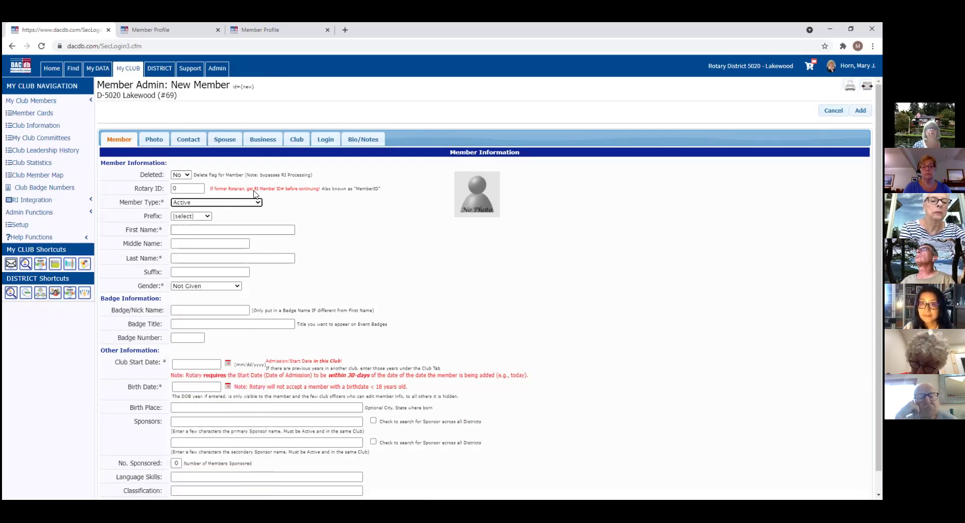
left_click(191, 230)
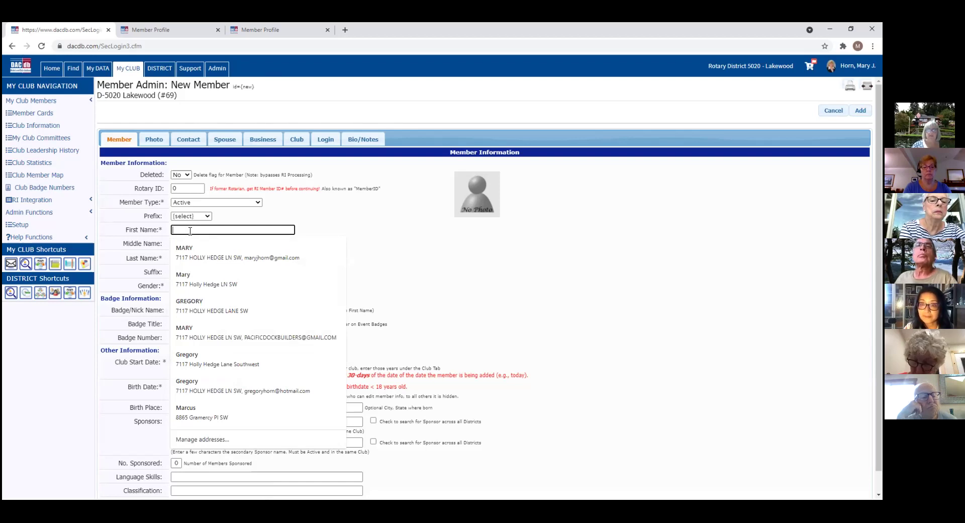
type("test")
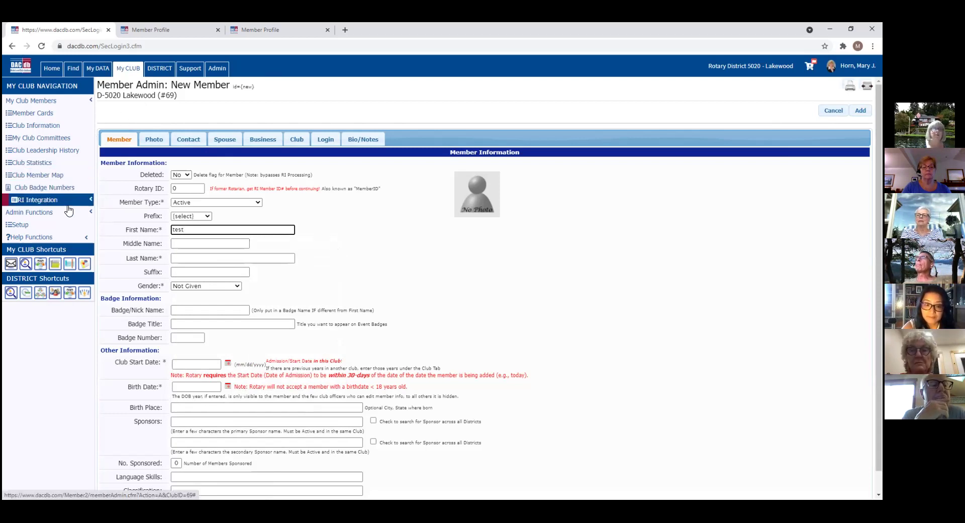
Step: Open Edit Club Positions and browse members' types, levels and 2021-22 positions
left_click(45, 217)
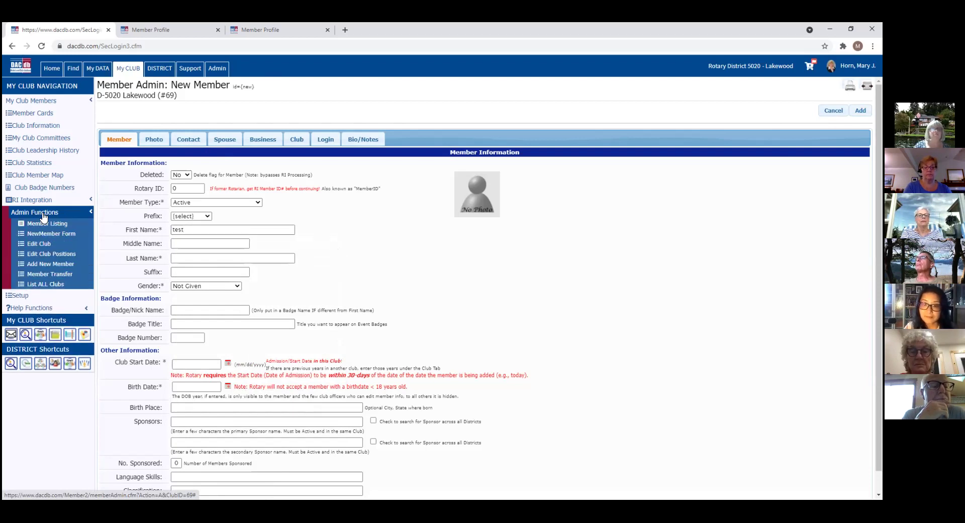
left_click(45, 255)
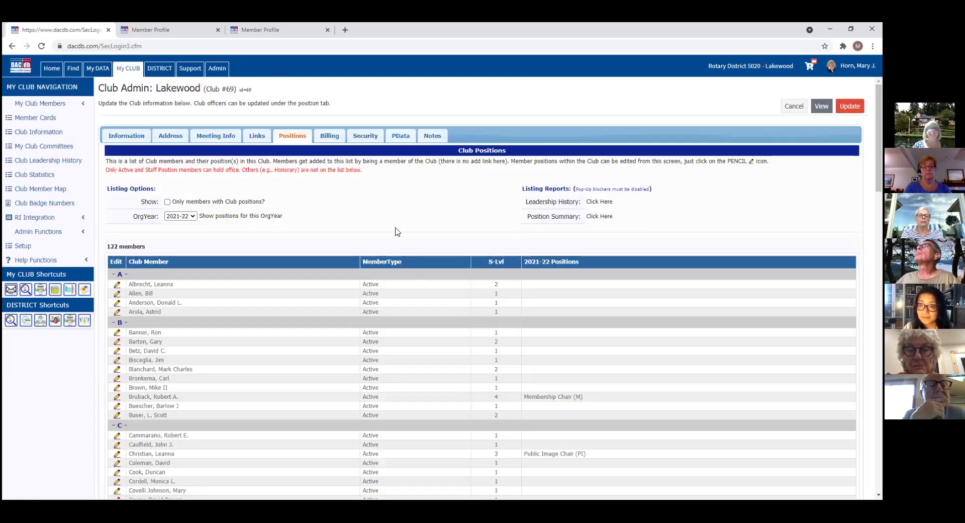
scroll(490, 289, "down", 1)
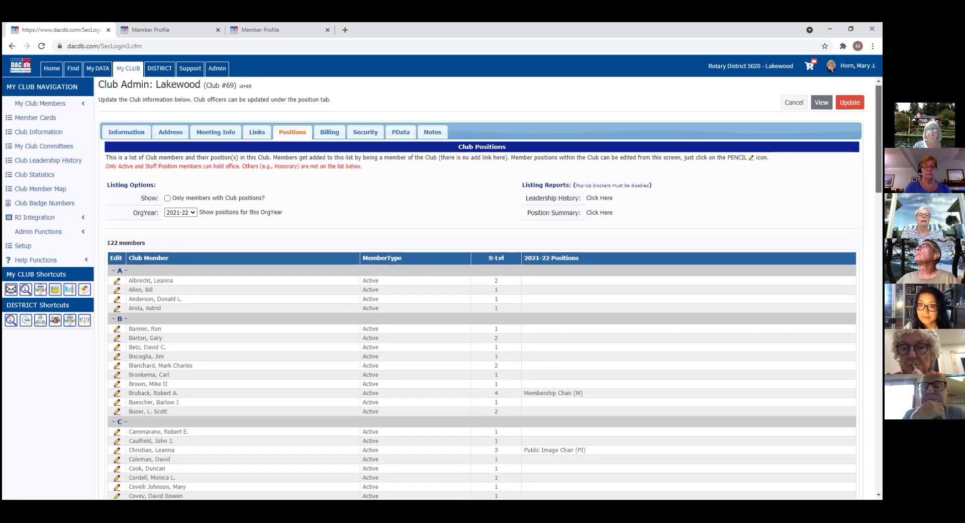
scroll(482, 287, "down", 2)
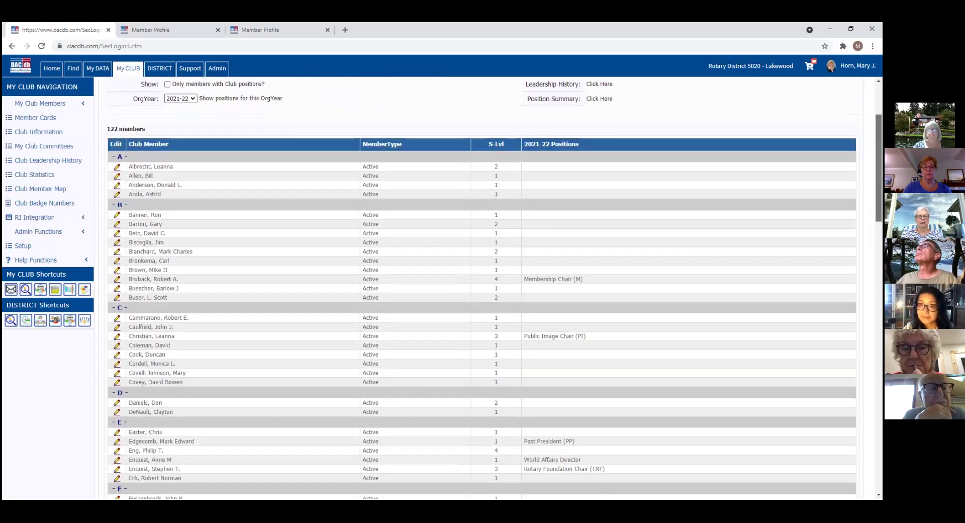
scroll(481, 287, "down", 1)
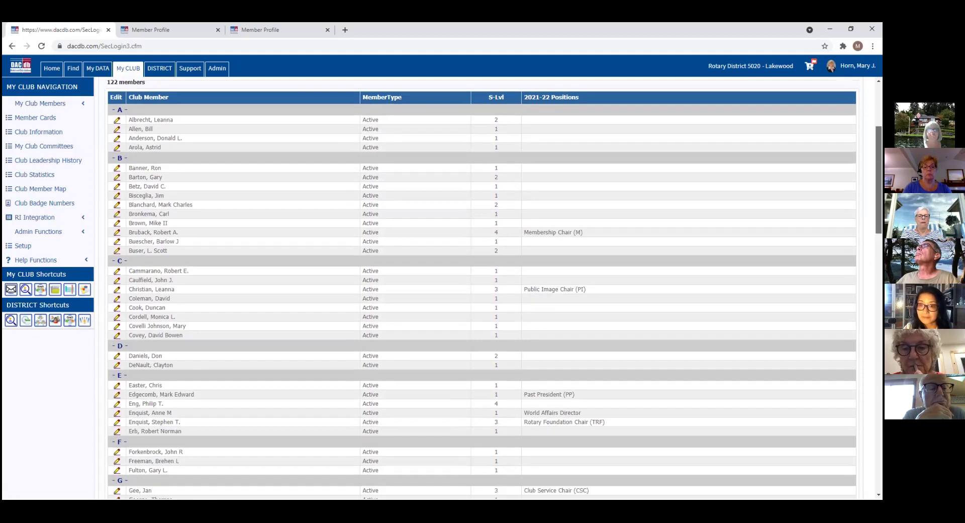
scroll(481, 287, "up", 1)
scroll(482, 287, "up", 1)
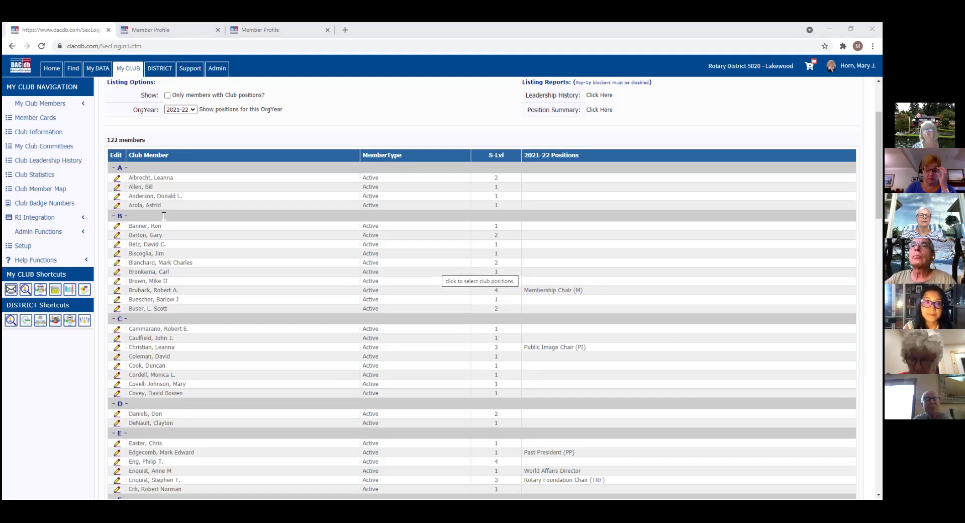
Step: Show a member's club position choices, from Youth Services Chair to Treasurer, then close the list
left_click(438, 267)
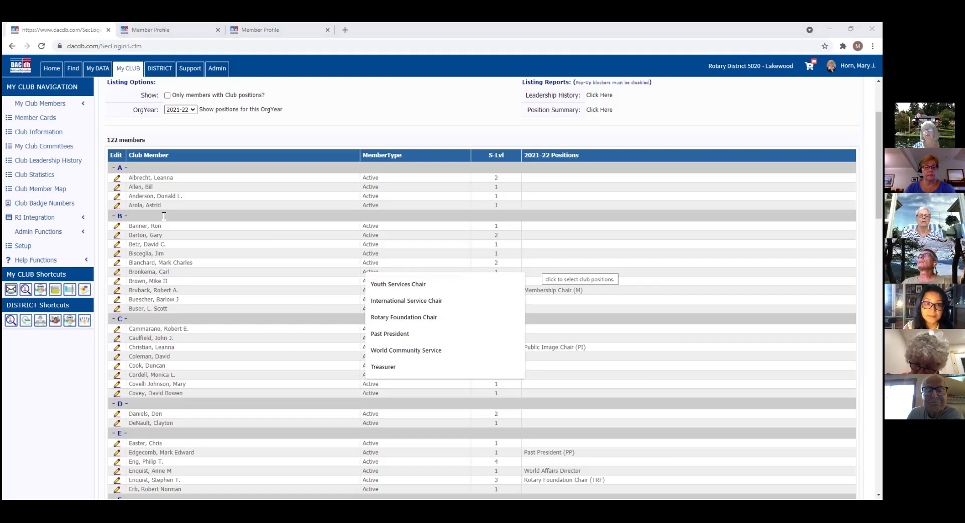
left_click(542, 268)
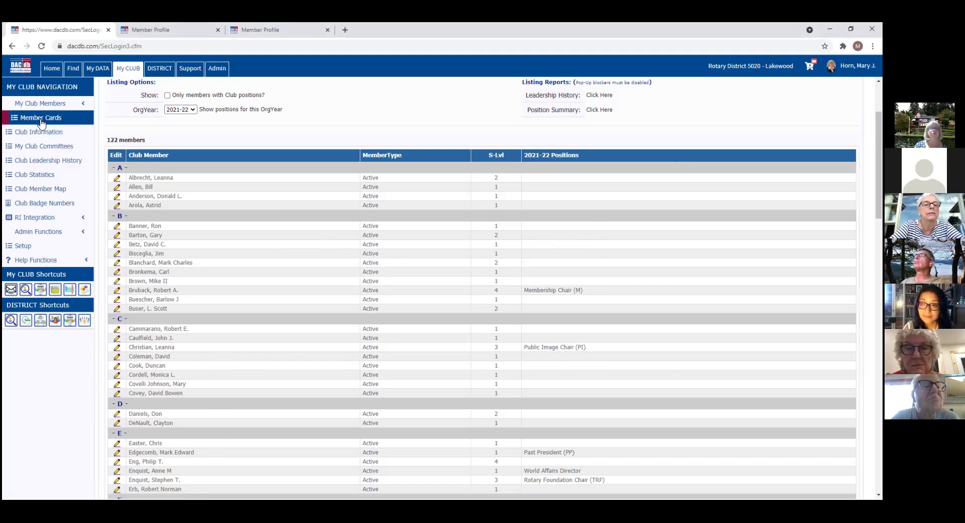
Step: Return to the My CLUB functions page and open Club FILES for the Lakewood downloads
left_click(53, 234)
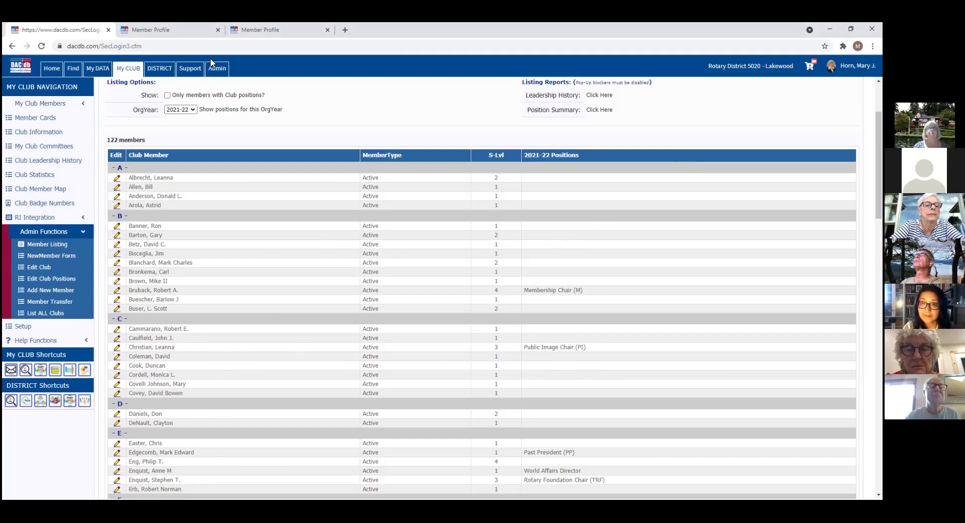
left_click(136, 71)
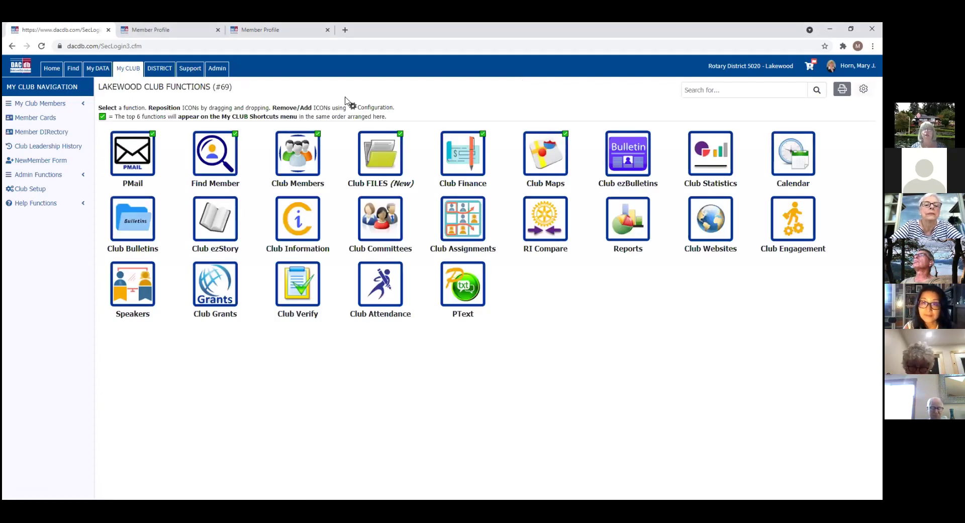
left_click(381, 160)
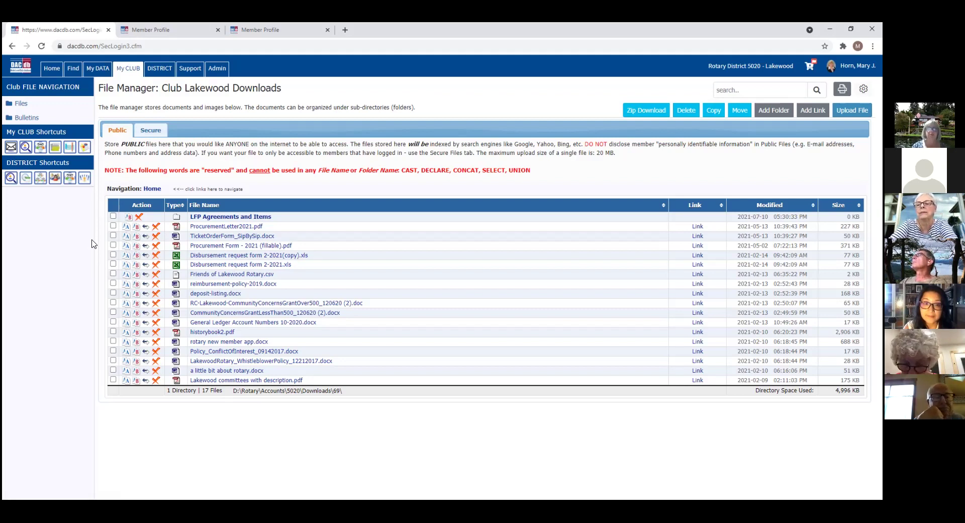
Step: View the members-only secure files, then go back to the public file list
left_click(155, 130)
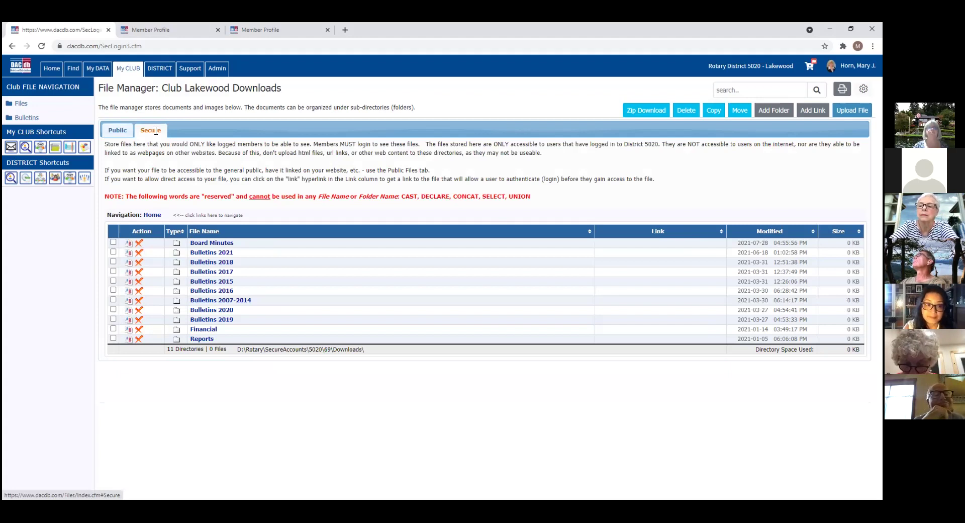
left_click(118, 131)
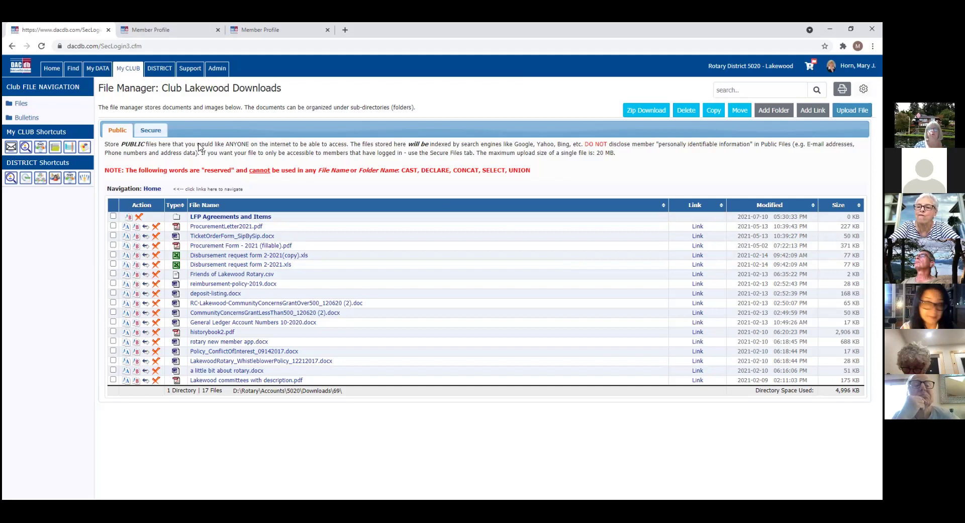
Step: Open the Lakewood event calendar from the My CLUB functions page
left_click(135, 69)
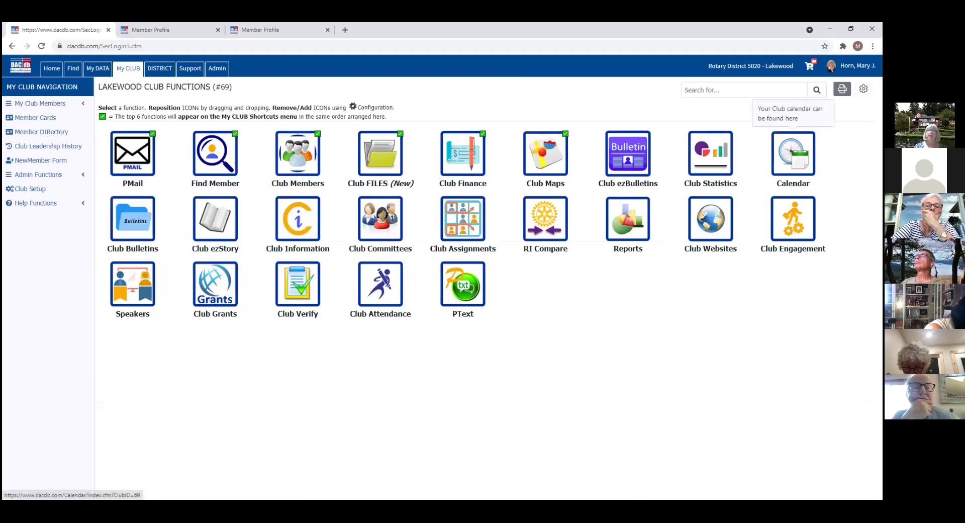
left_click(793, 151)
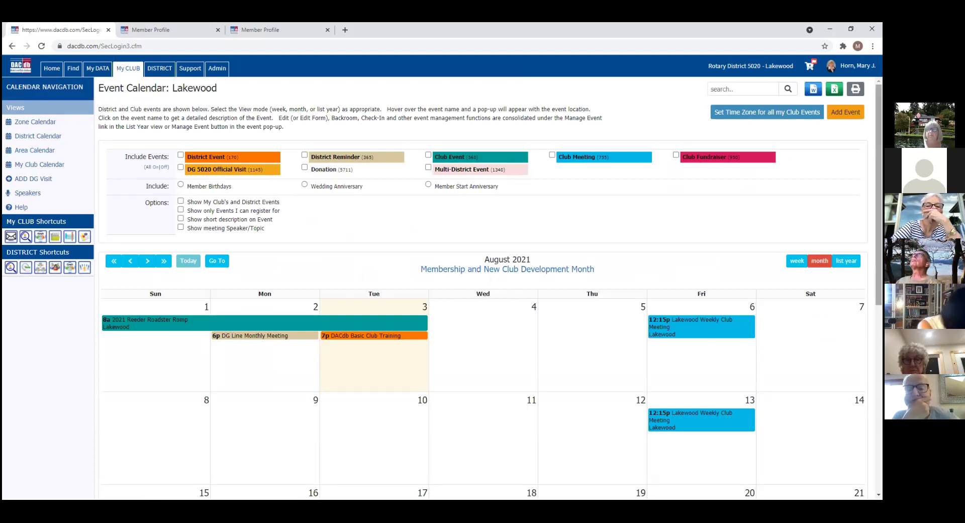
scroll(483, 287, "down", 2)
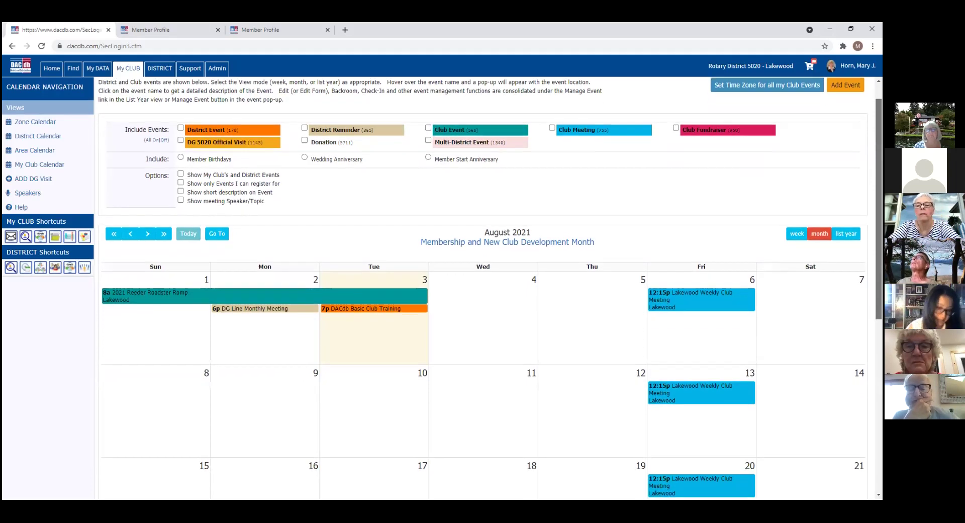
scroll(484, 288, "down", 3)
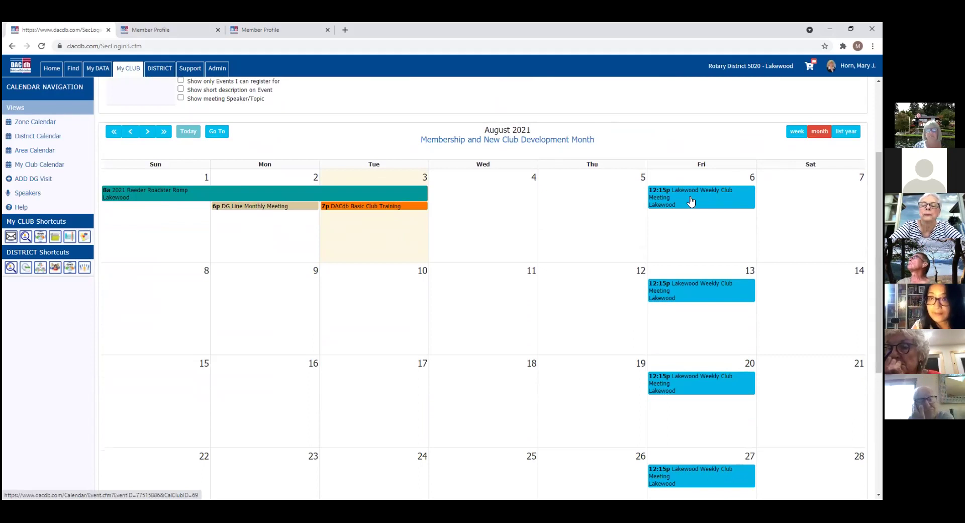
Step: Open the August 6 weekly club meeting details, then switch back to the calendar tab
left_click(695, 201)
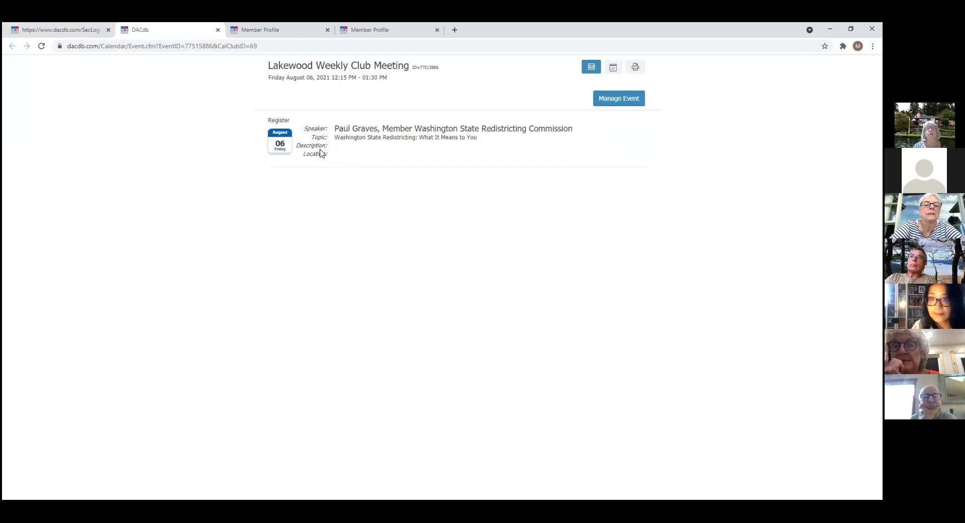
left_click(88, 31)
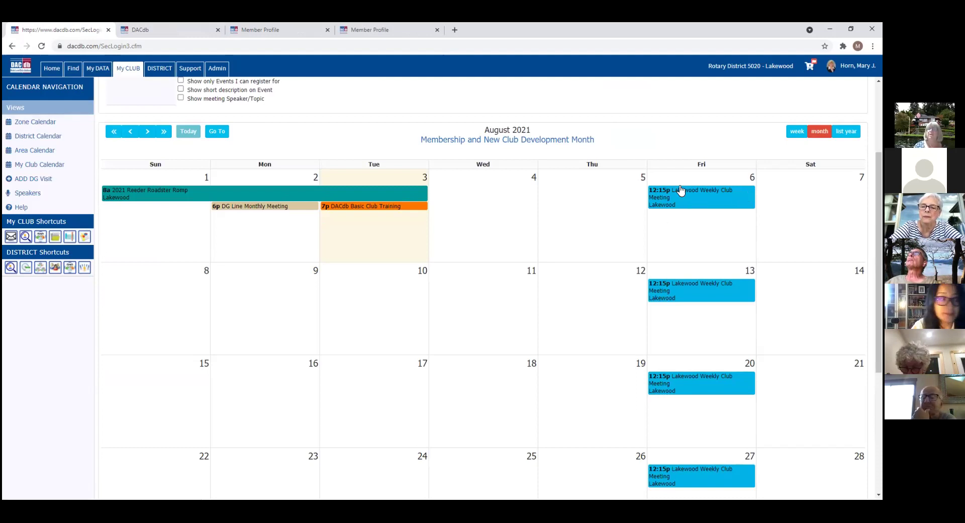
Step: Preview the calendar's week and year-list views, then return to My CLUB functions
left_click(796, 131)
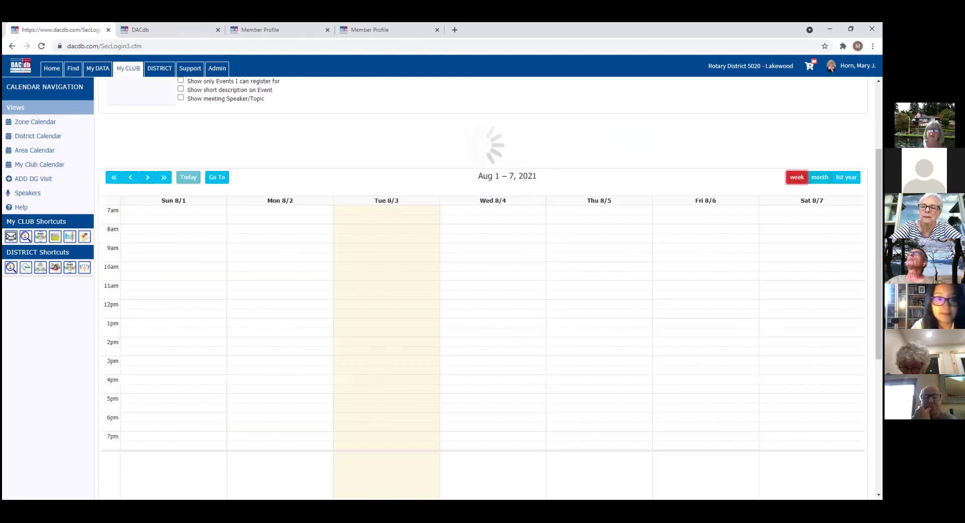
left_click(847, 132)
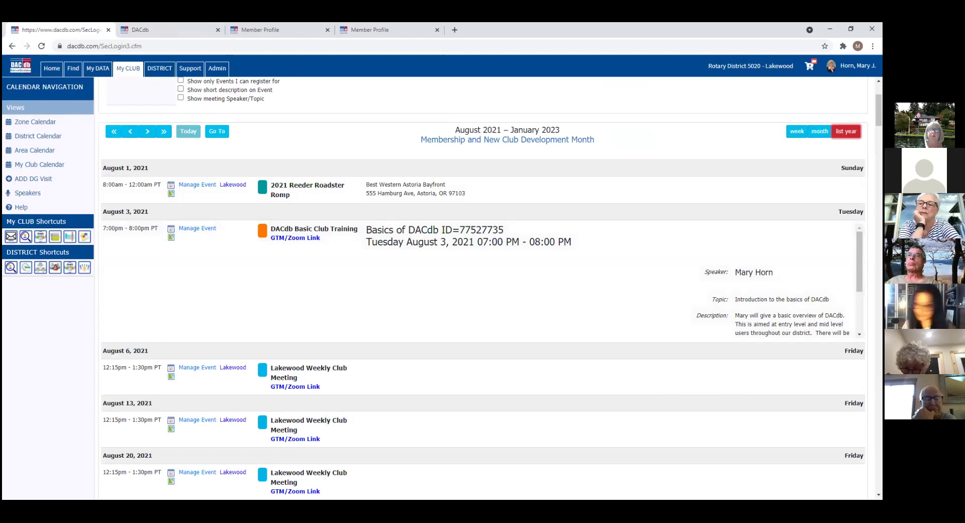
left_click(127, 72)
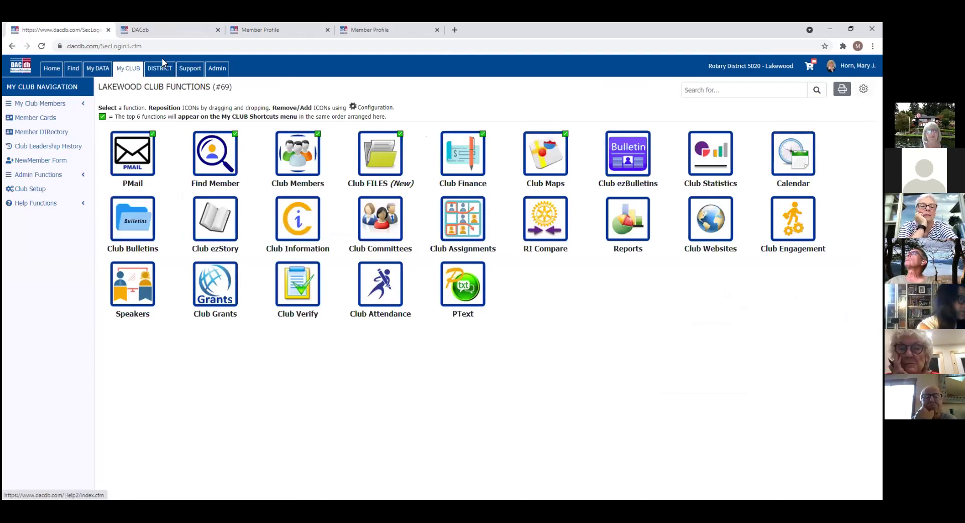
Step: Open the Rotary District 5020 Event Calendar from the district functions page
left_click(165, 72)
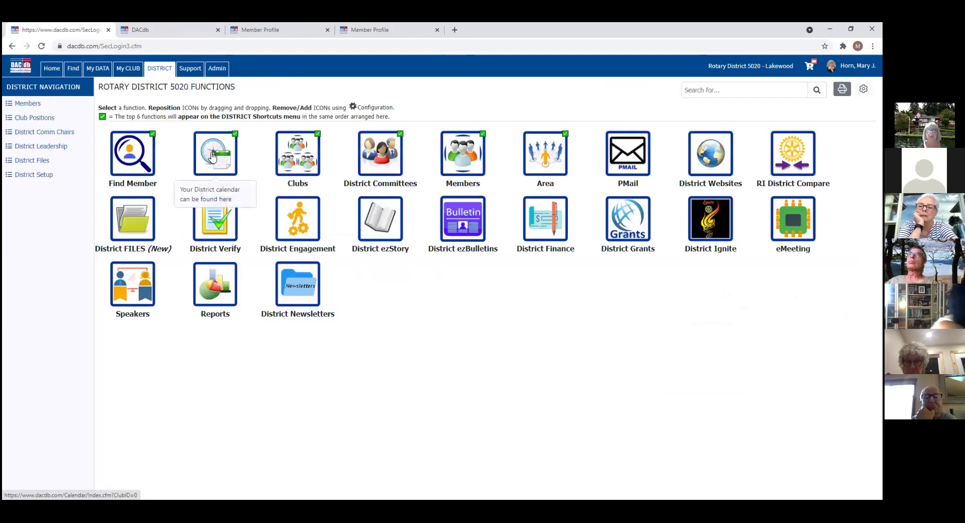
left_click(212, 156)
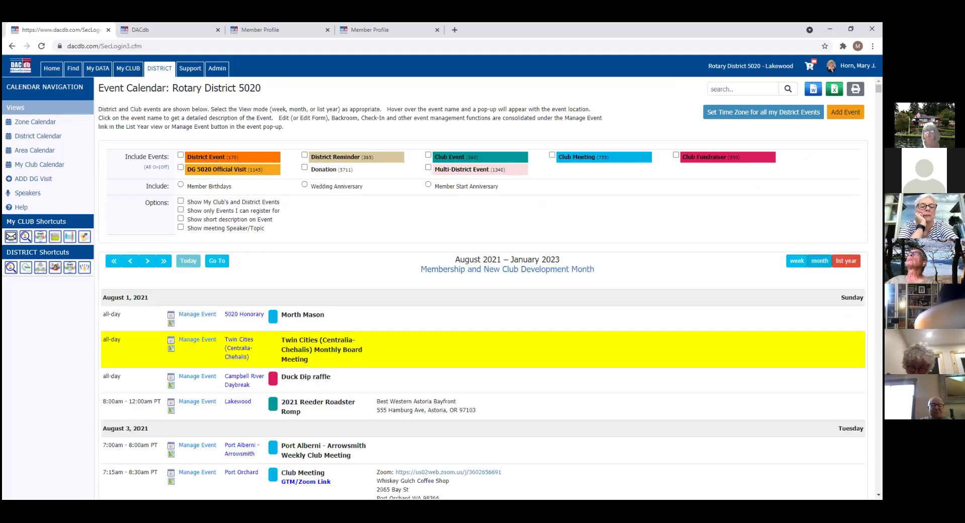
Step: Switch the district calendar to the August 2021 month grid
left_click(821, 261)
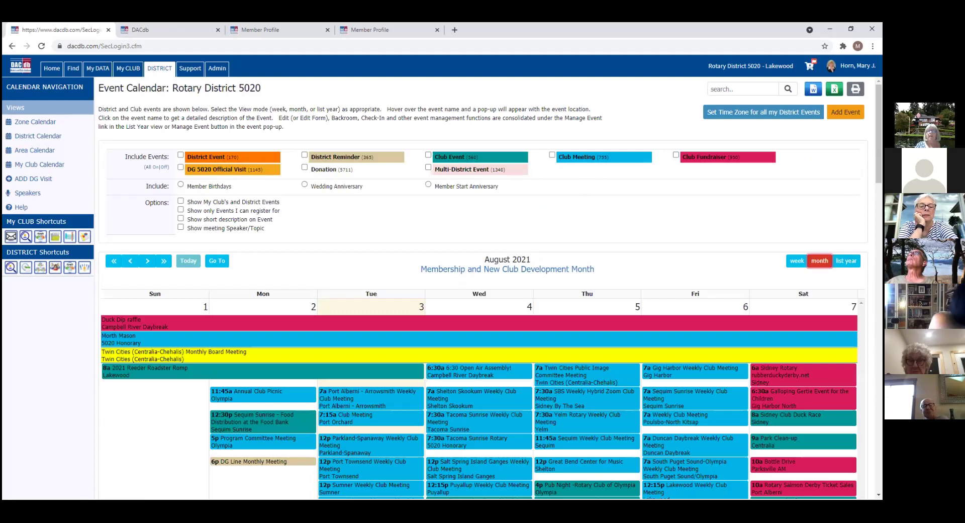
scroll(490, 291, "down", 5)
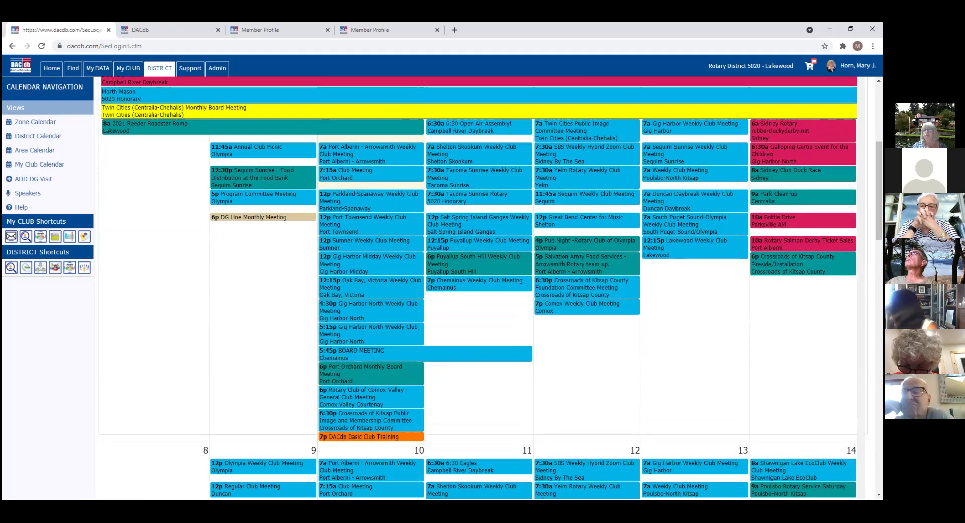
left_click_drag(879, 192, 879, 134)
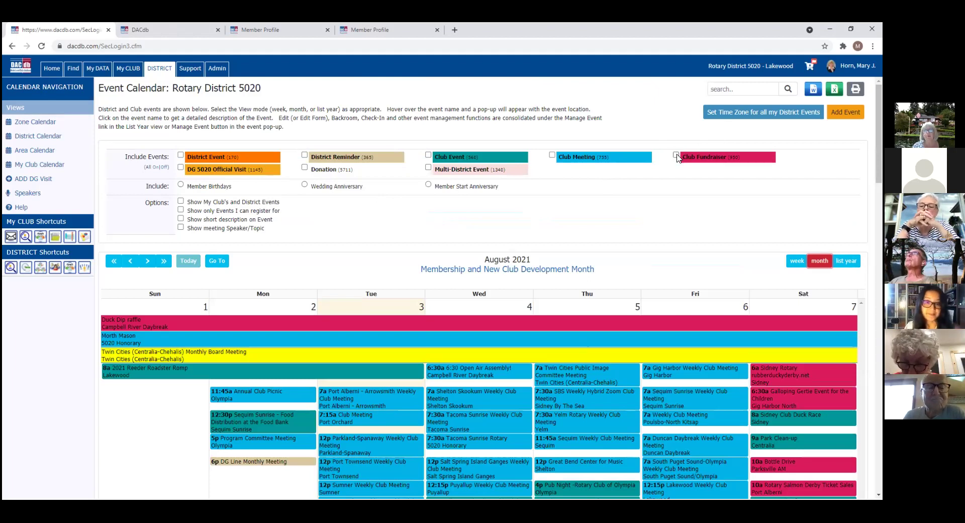
Step: Try the Club Fundraiser and District Event filters, then clear them so all event types show
left_click(676, 155)
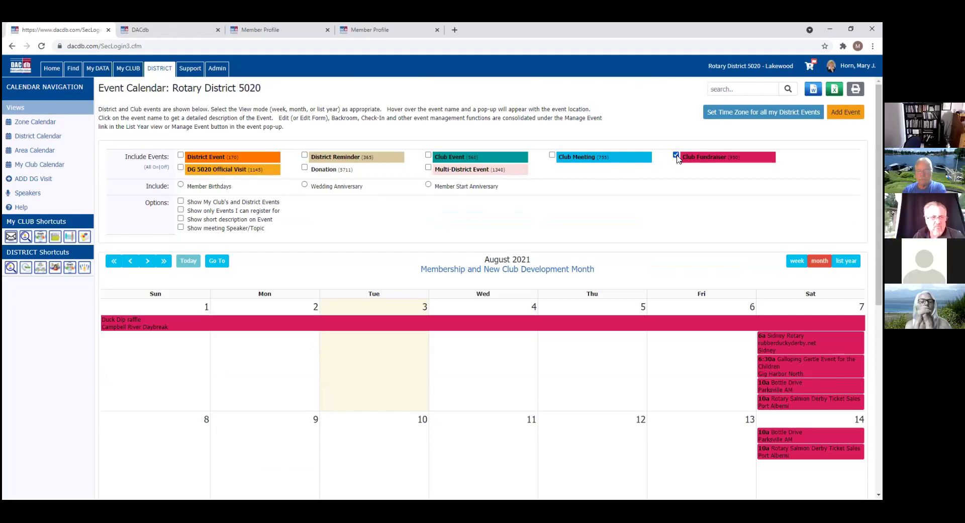
left_click(676, 155)
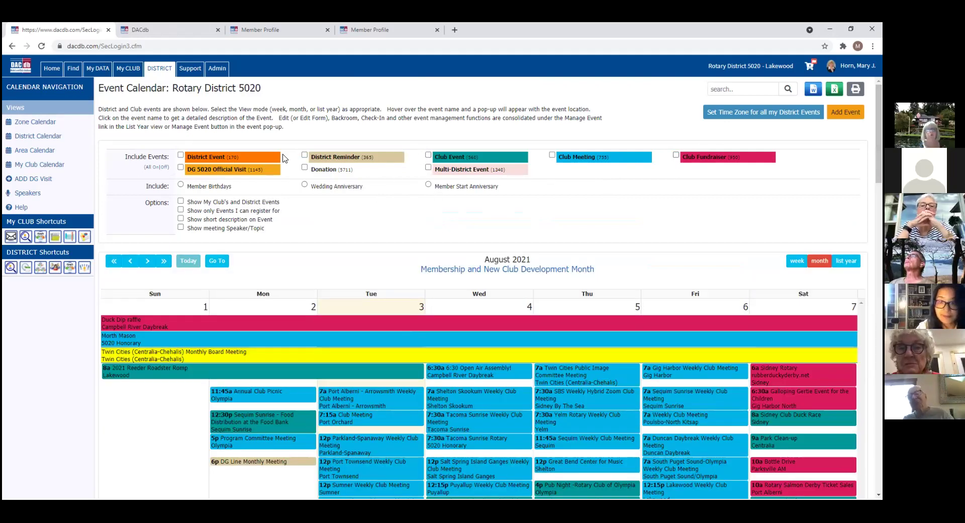
left_click(181, 155)
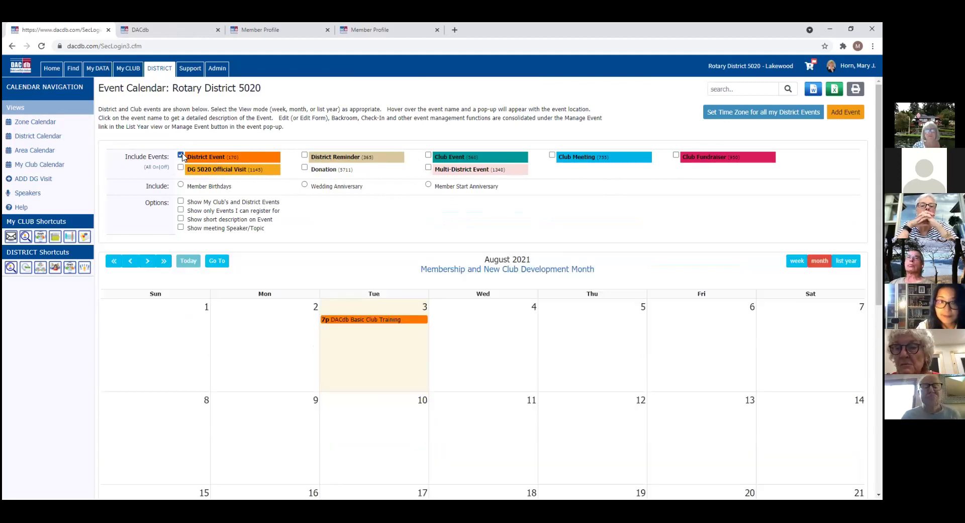
left_click(181, 155)
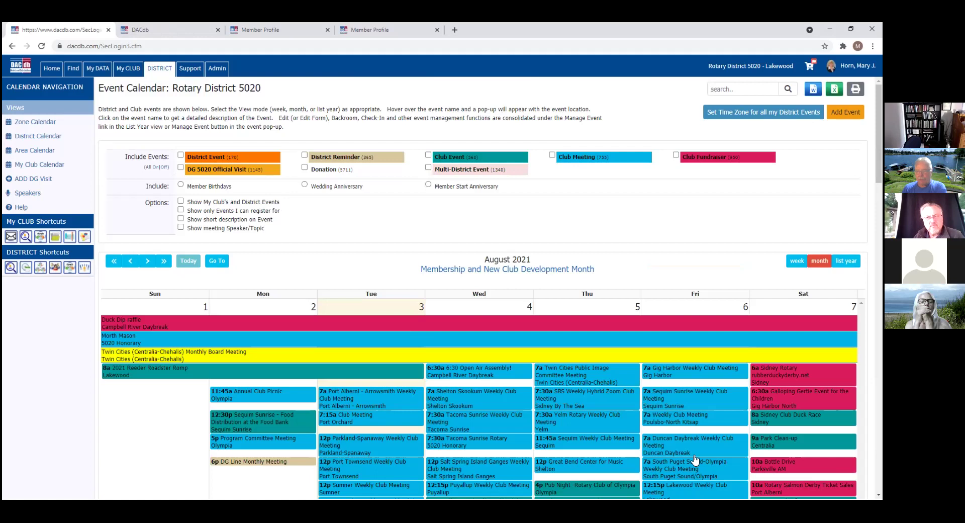
Step: View the 7 AM Friday August 6 Weekly Club Meeting details, then return to District 5020 functions
left_click(670, 421)
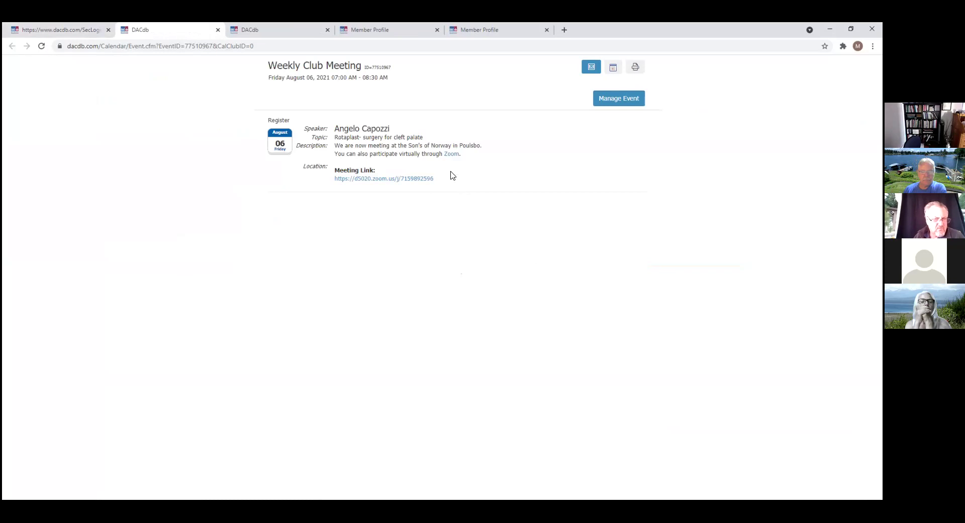
left_click(79, 32)
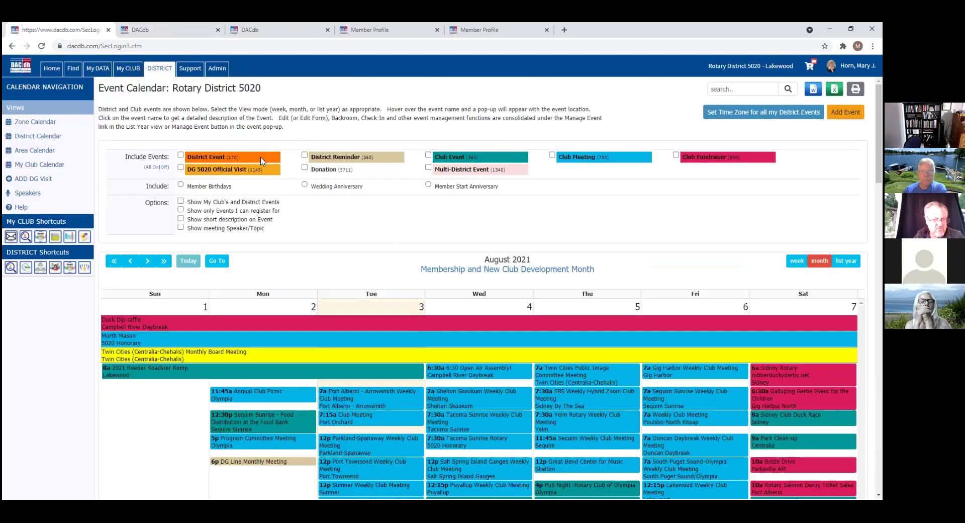
left_click(163, 70)
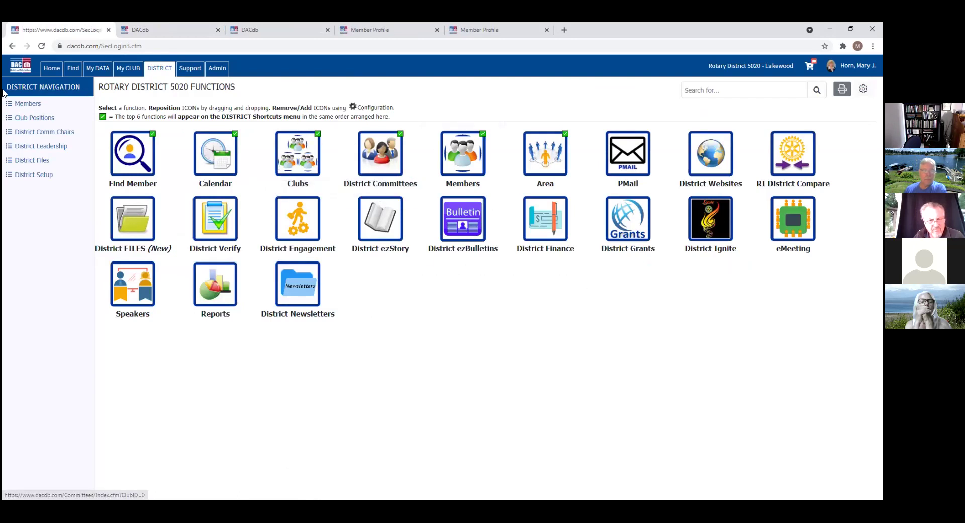
Step: Open Club Lakewood's ezStories listing from the My CLUB functions page
left_click(129, 69)
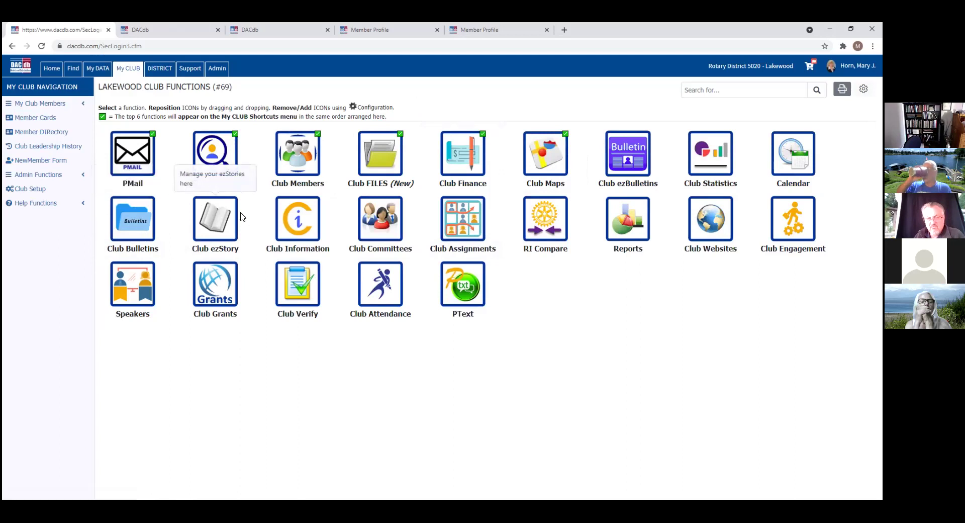
left_click(215, 221)
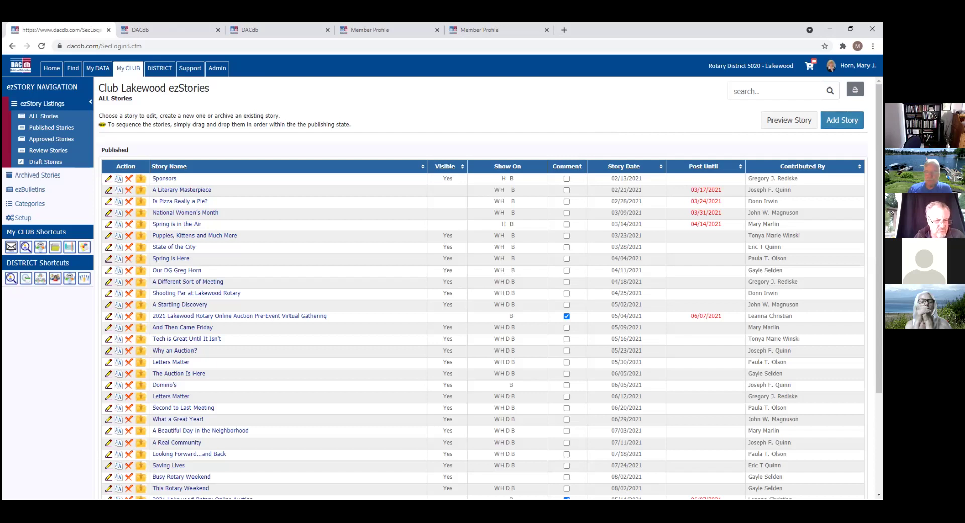
Step: Create a new story named 'Covid Volunteer Opportunities', shown on websites, home page and ezBulletin
left_click(843, 120)
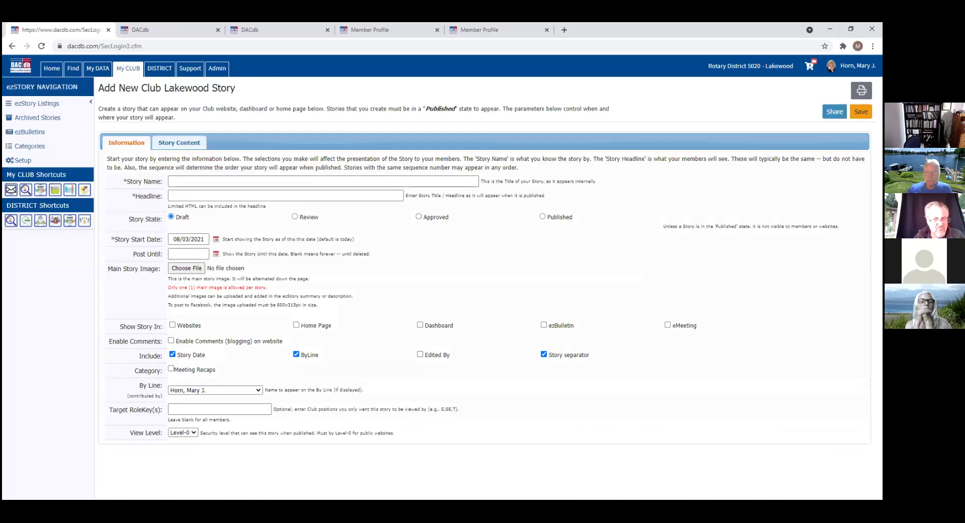
left_click(219, 181)
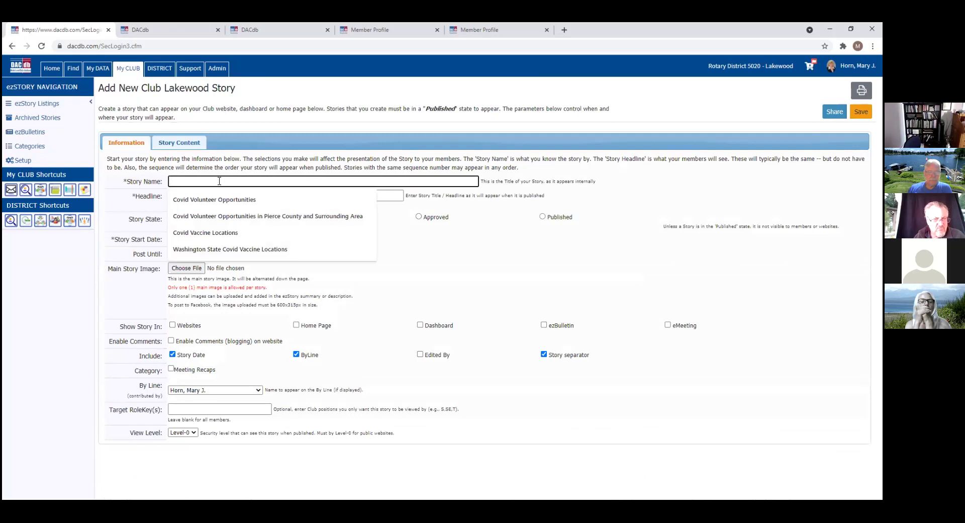
left_click(219, 199)
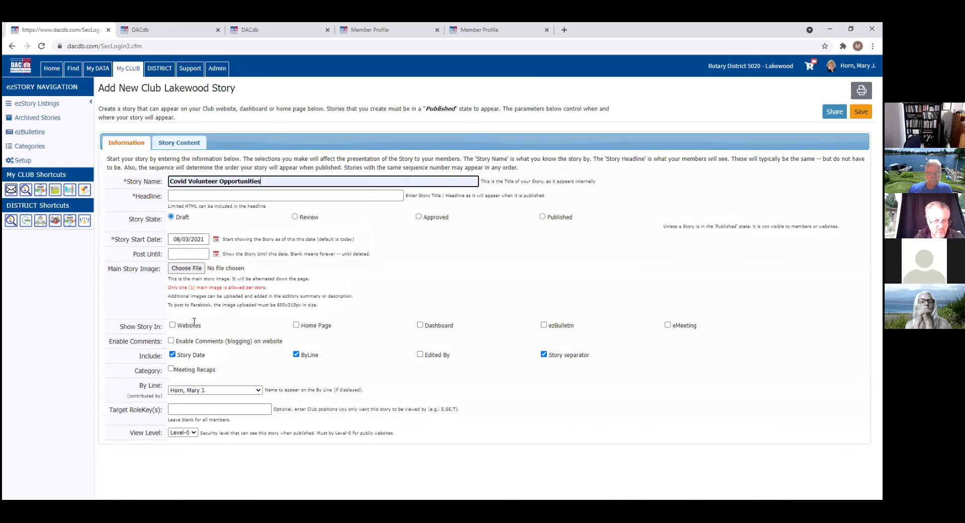
left_click(172, 326)
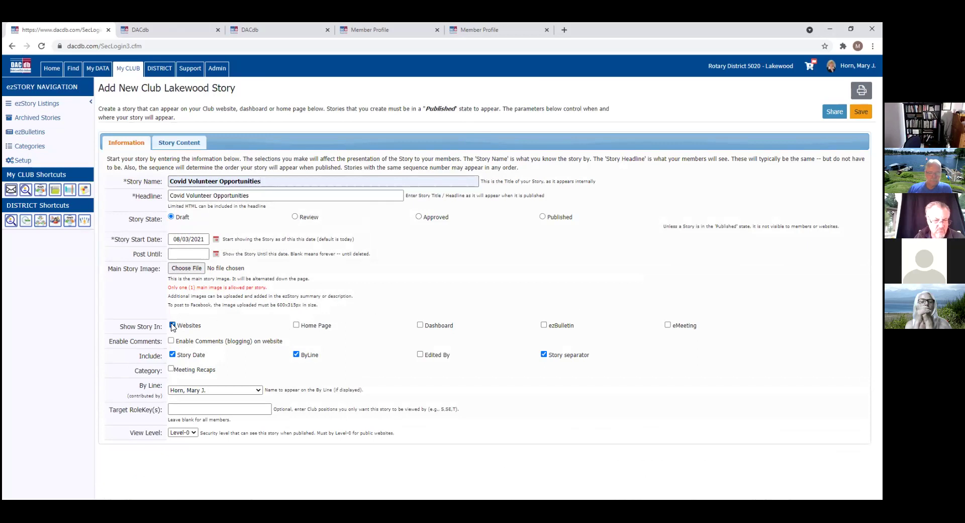
left_click(296, 325)
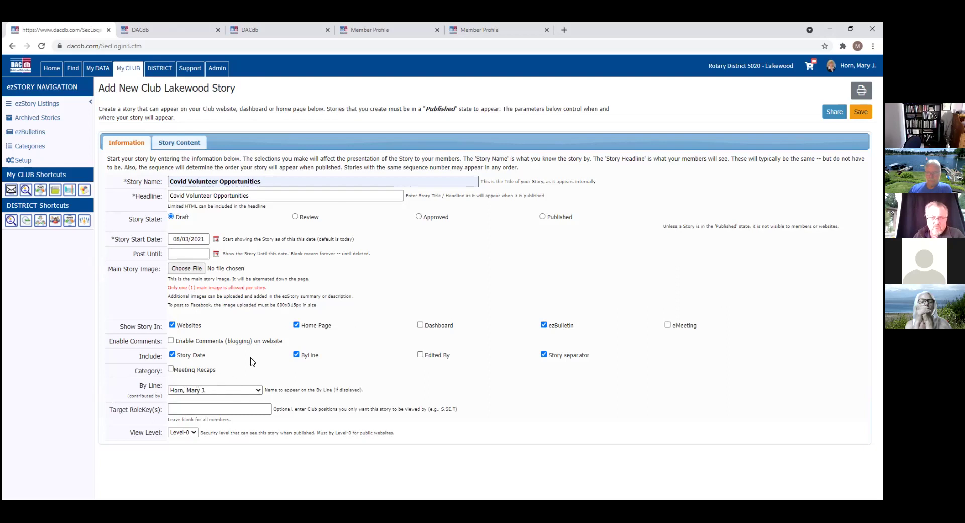
left_click(197, 144)
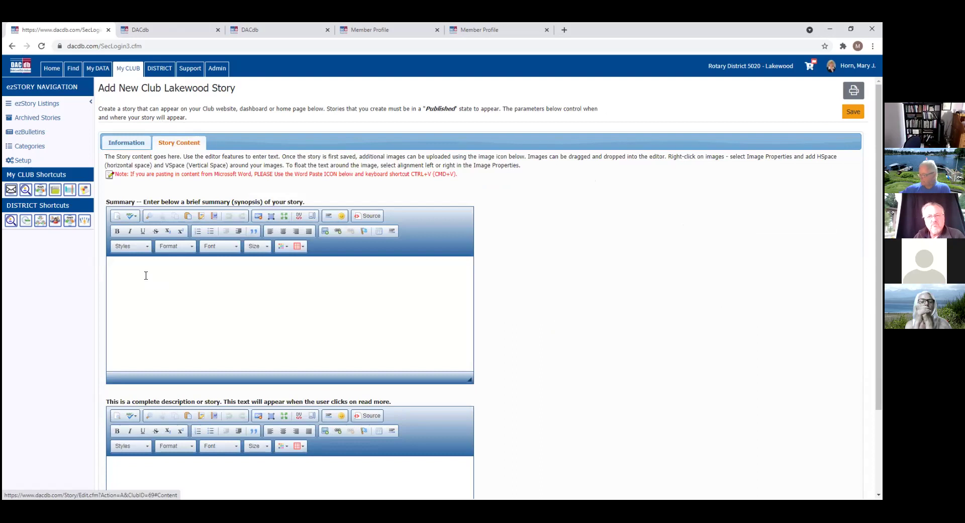
Step: Look over the empty Summary and Story editors, then go back to the Lakewood Club Functions page
left_click(118, 269)
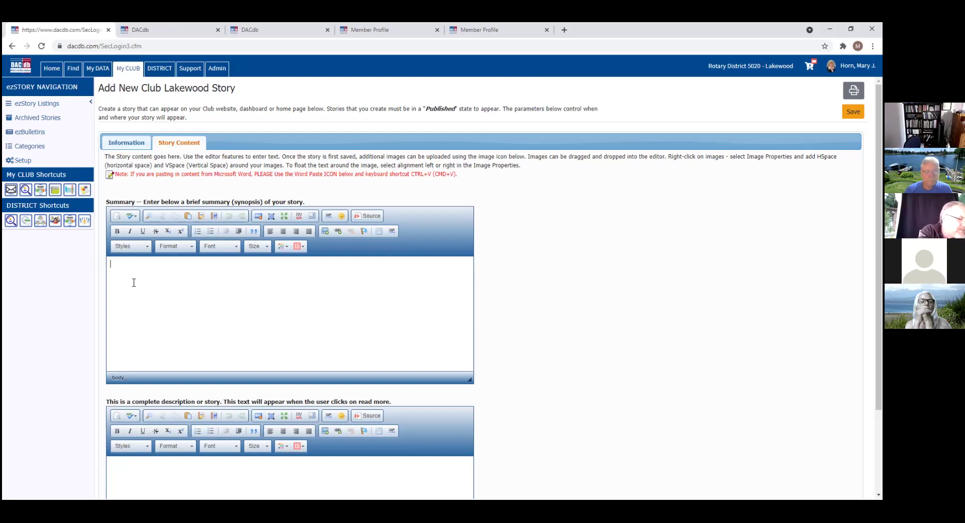
scroll(134, 282, "down", 2)
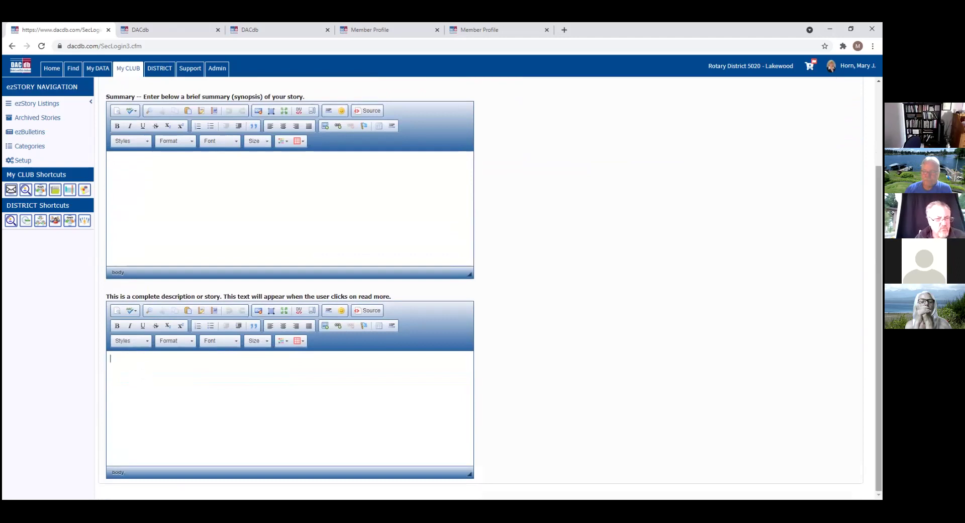
scroll(714, 186, "up", 2)
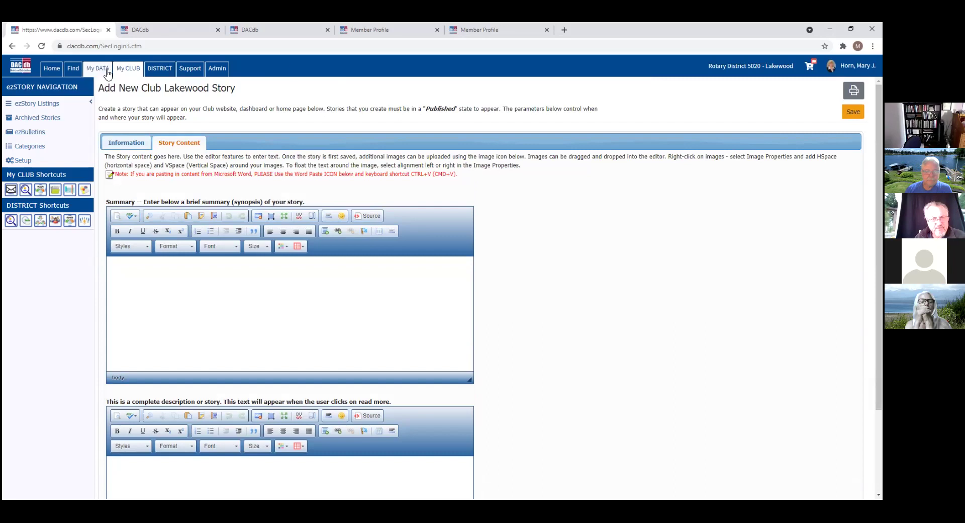
left_click(134, 73)
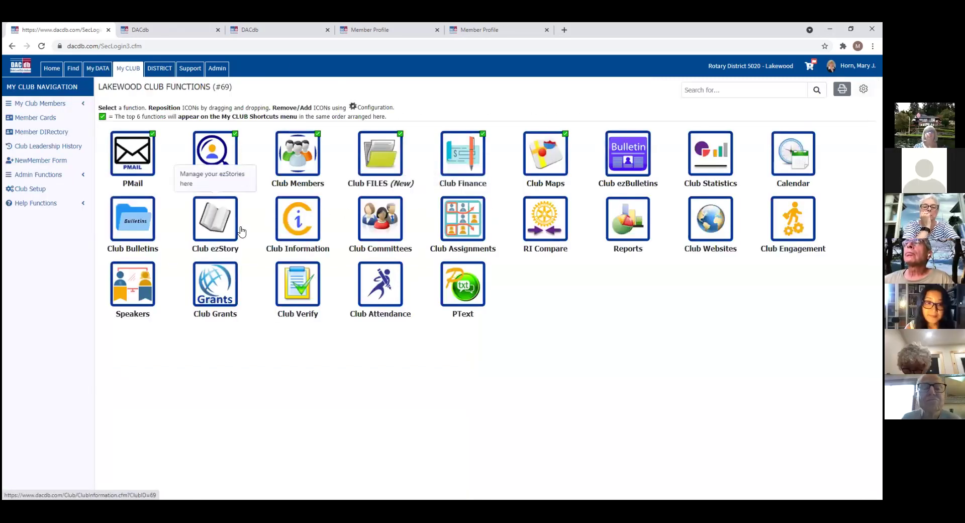
Step: Open the 08-02-2021 'This Rotary Weekend' PDF from the Club Bulletins files
left_click(126, 231)
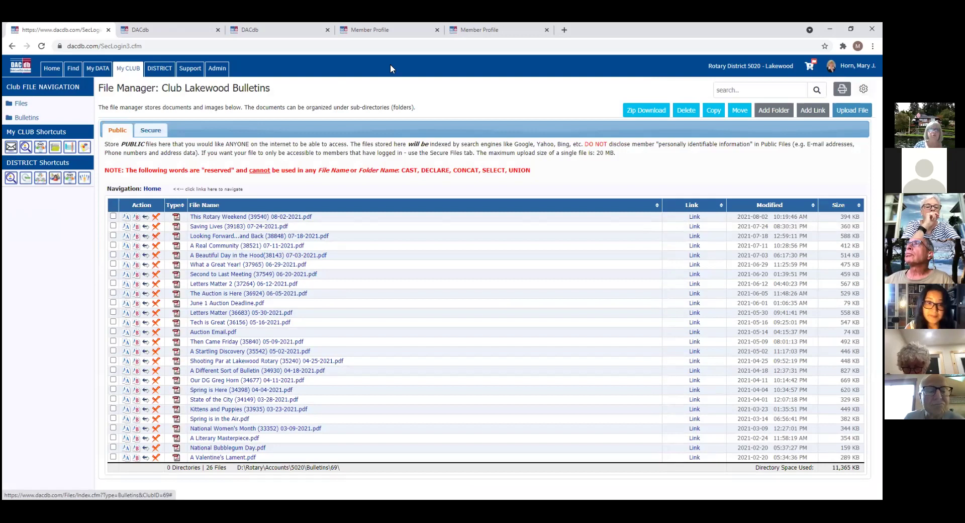
left_click(239, 218)
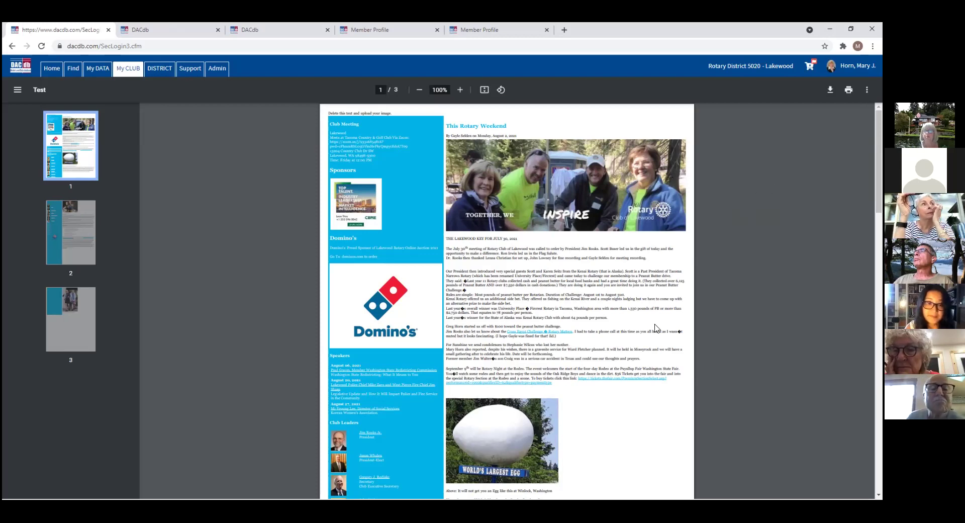
Step: Scroll through pages 1 to 3 of the bulletin PDF, then return to the Lakewood club functions
mouse_move(878, 164)
left_mouse_down()
mouse_move(879, 177)
mouse_move(879, 163)
left_mouse_up()
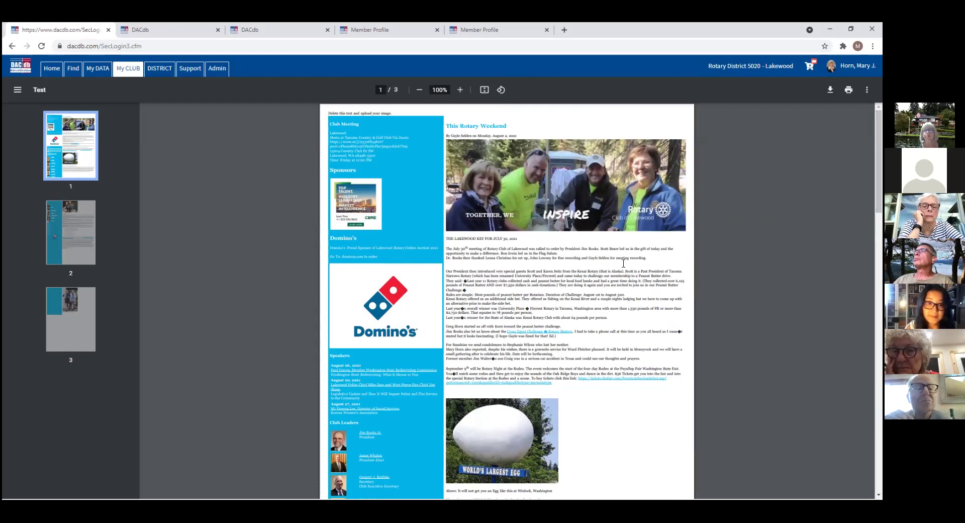
scroll(507, 301, "down", 4)
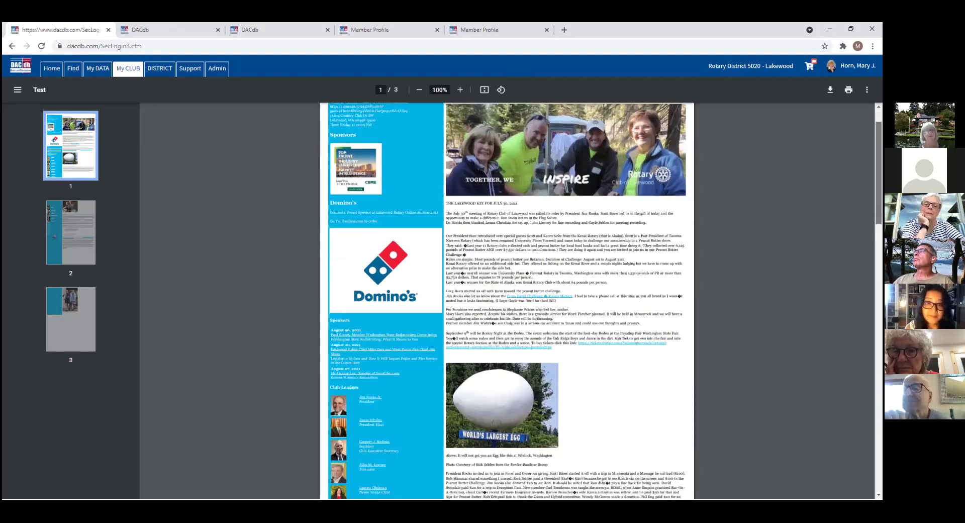
scroll(507, 301, "down", 4)
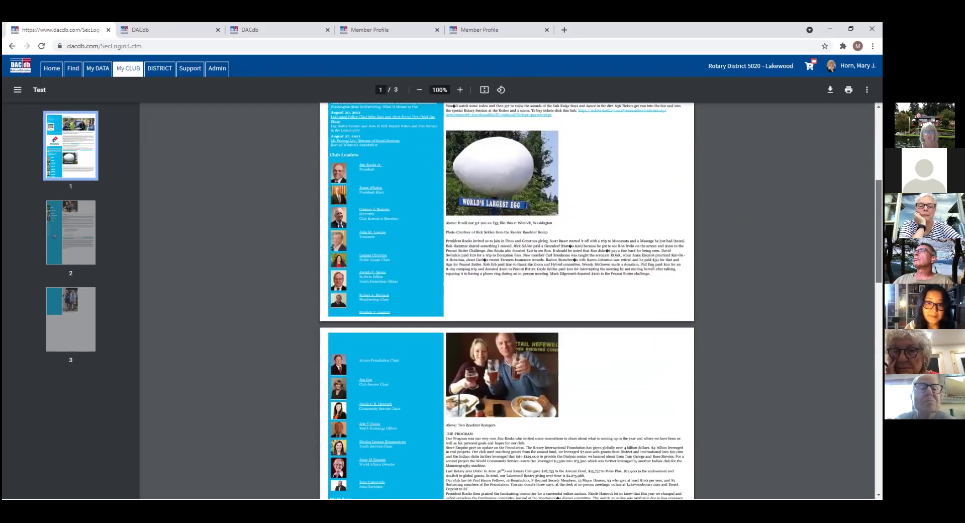
scroll(507, 301, "down", 2)
scroll(507, 301, "down", 8)
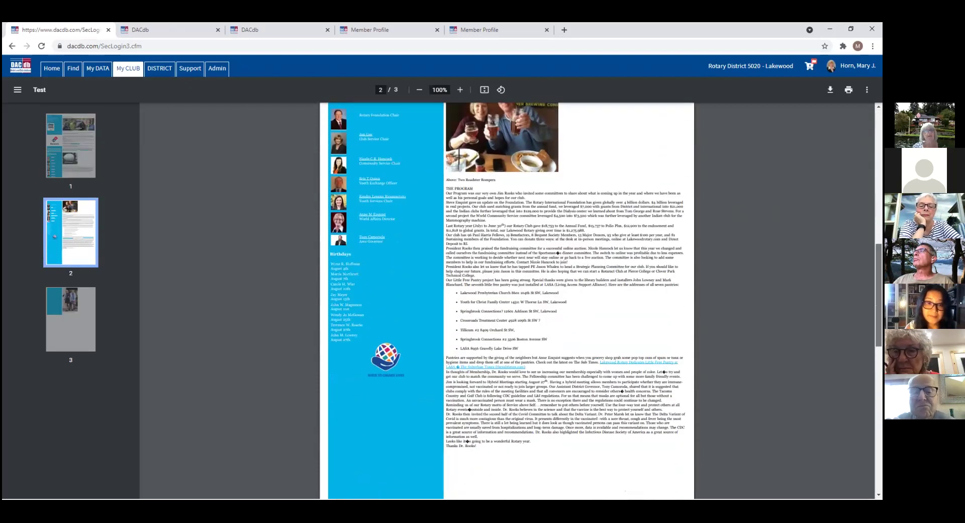
scroll(506, 301, "down", 3)
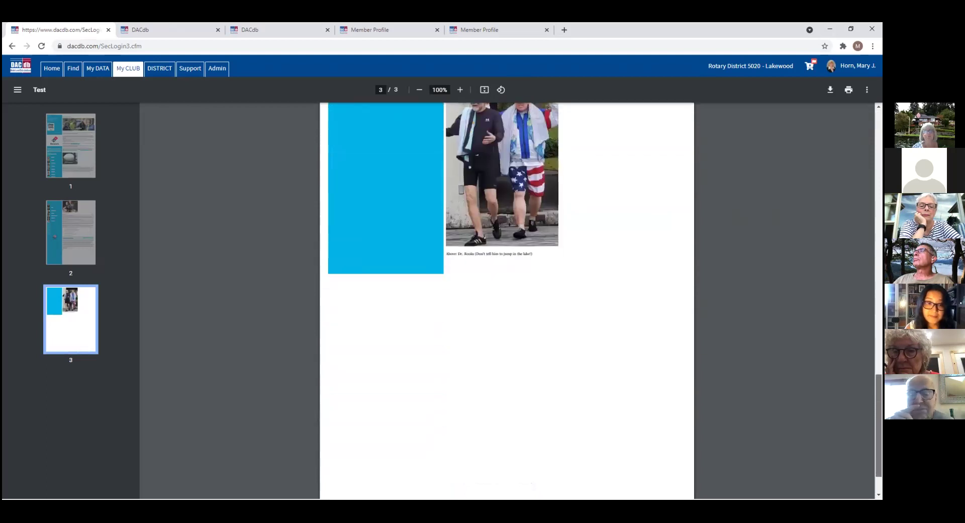
scroll(507, 301, "up", 20)
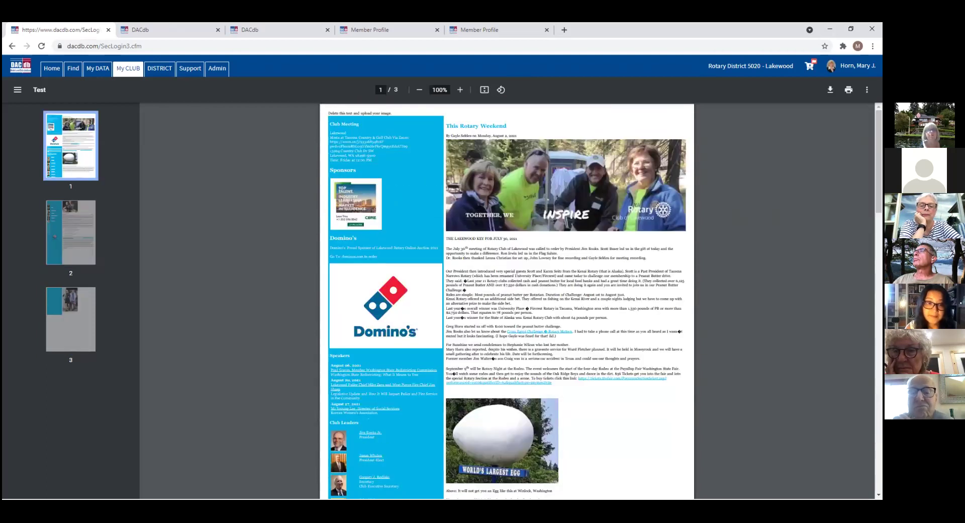
left_click(128, 73)
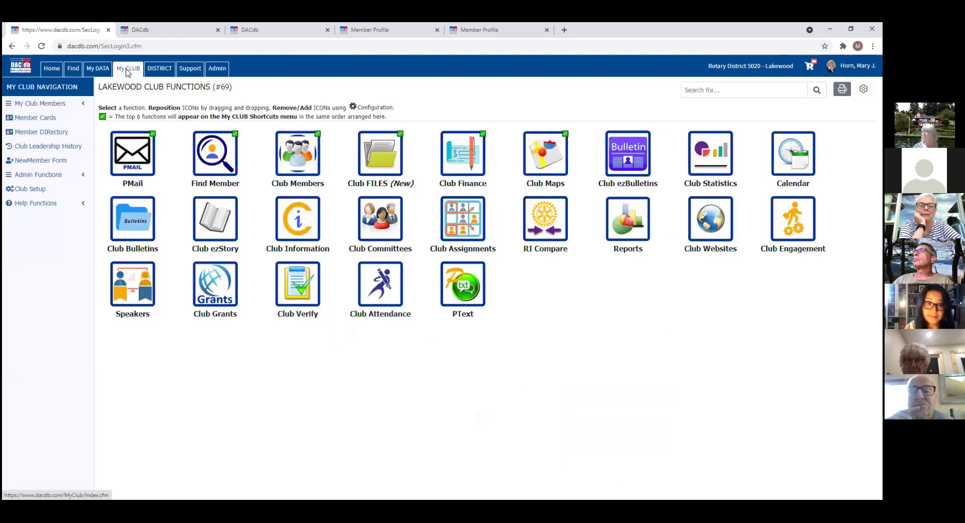
Step: Add a new club committee, leaving the name blank and the type as CLUB Committee
left_click(390, 231)
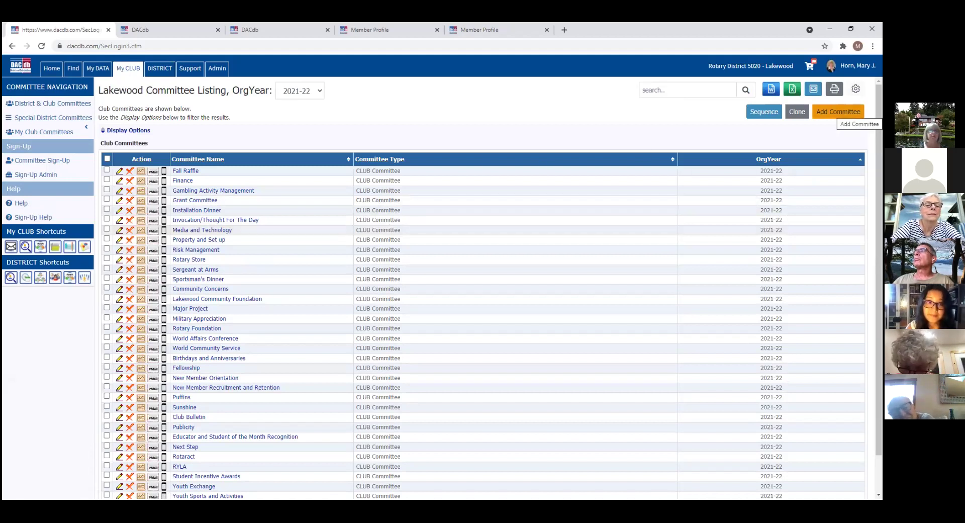
left_click(839, 111)
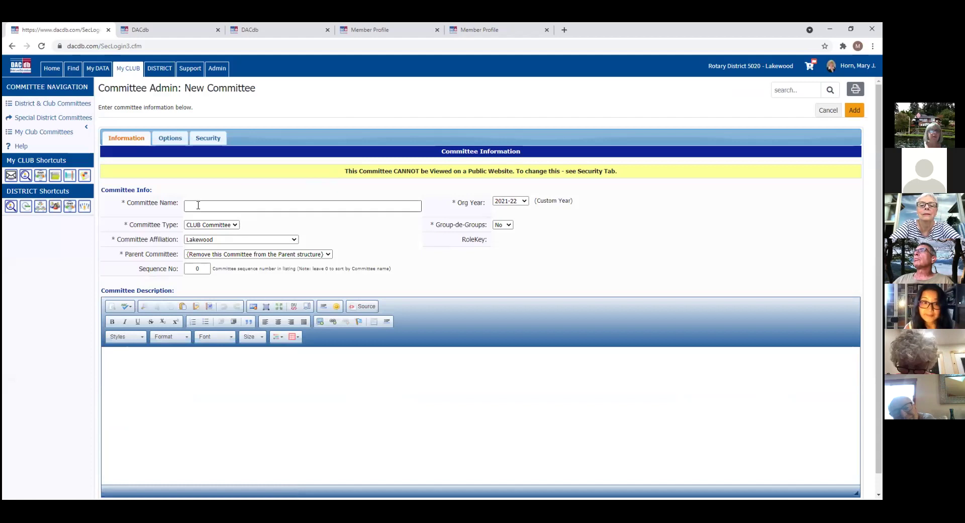
left_click(198, 204)
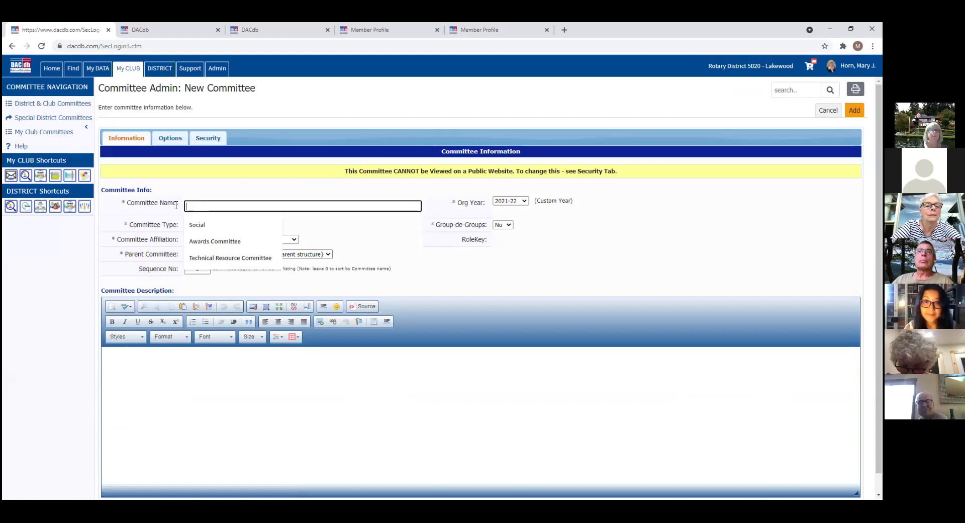
left_click(176, 213)
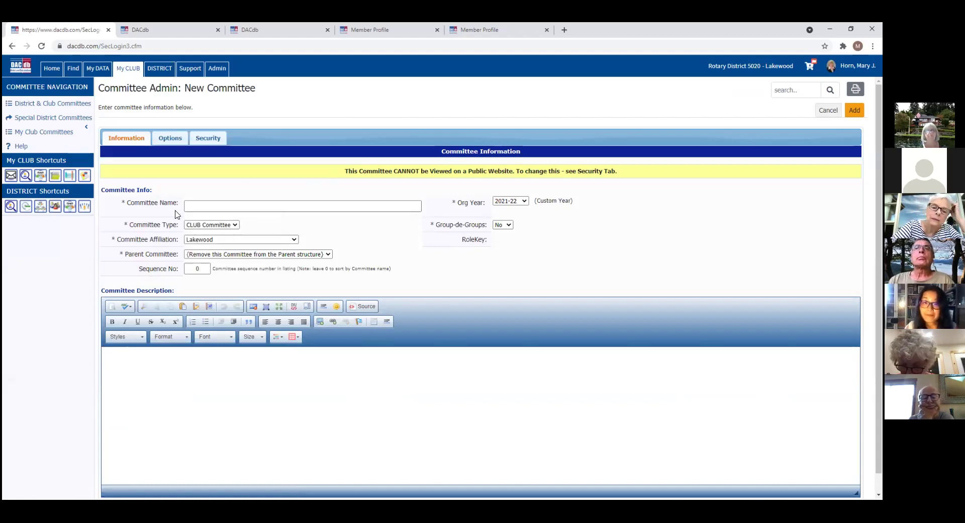
left_click(235, 224)
left_click(238, 226)
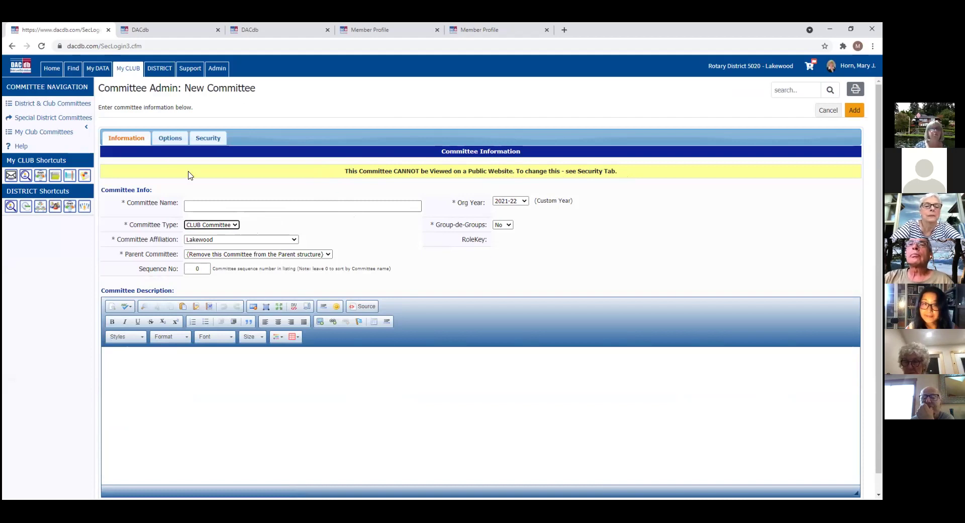
Step: Reopen Club Committees and scroll the 2021-22 Lakewood listing of 34 committees
left_click(129, 71)
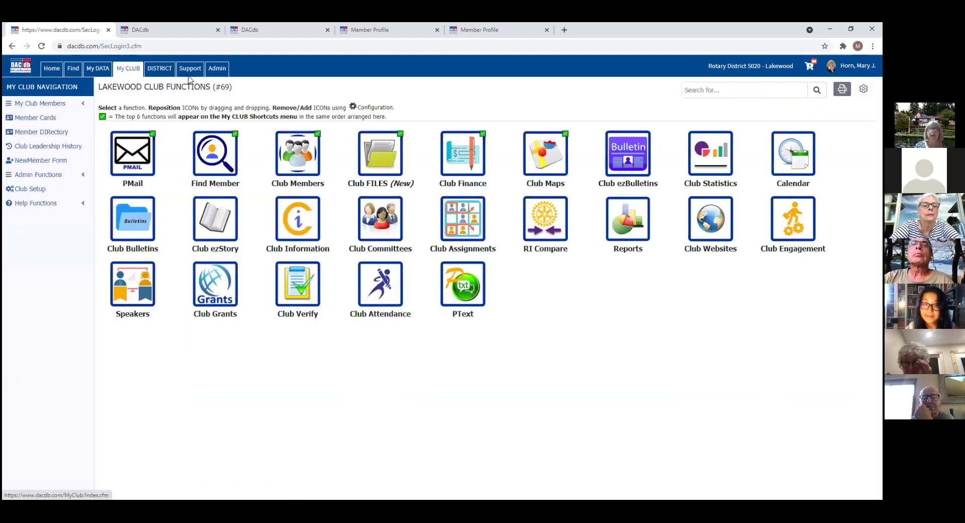
left_click(373, 233)
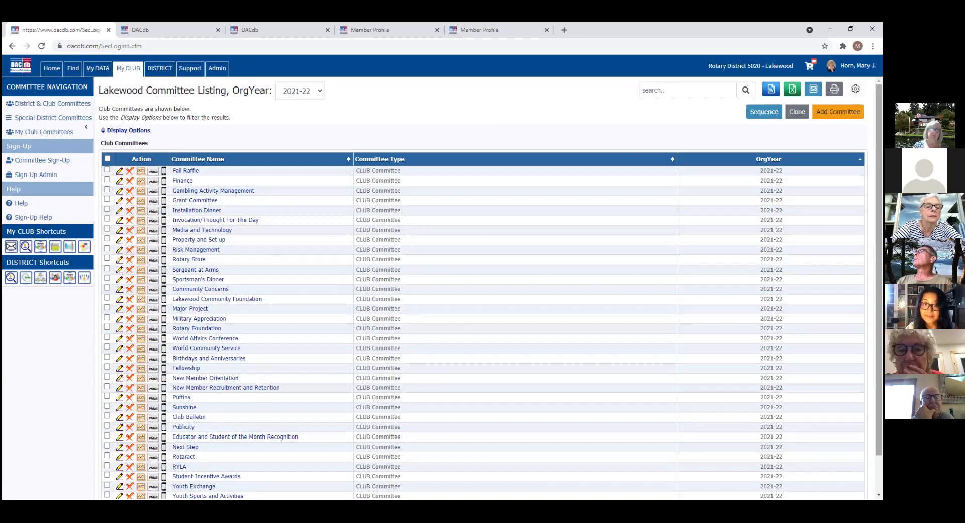
scroll(482, 287, "down", 2)
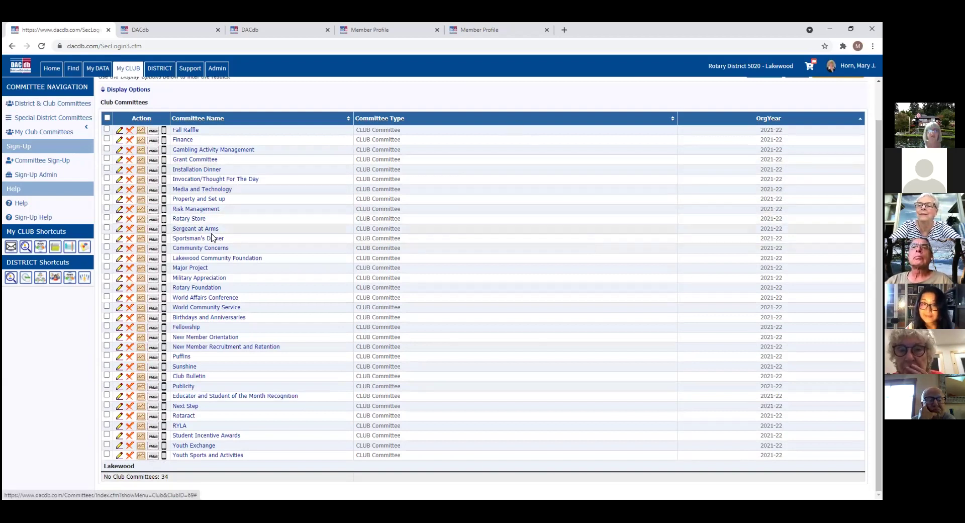
Step: Open the Sportsman's Dinner 2021-22 committee and check all 20 members with the header checkbox
left_click(185, 239)
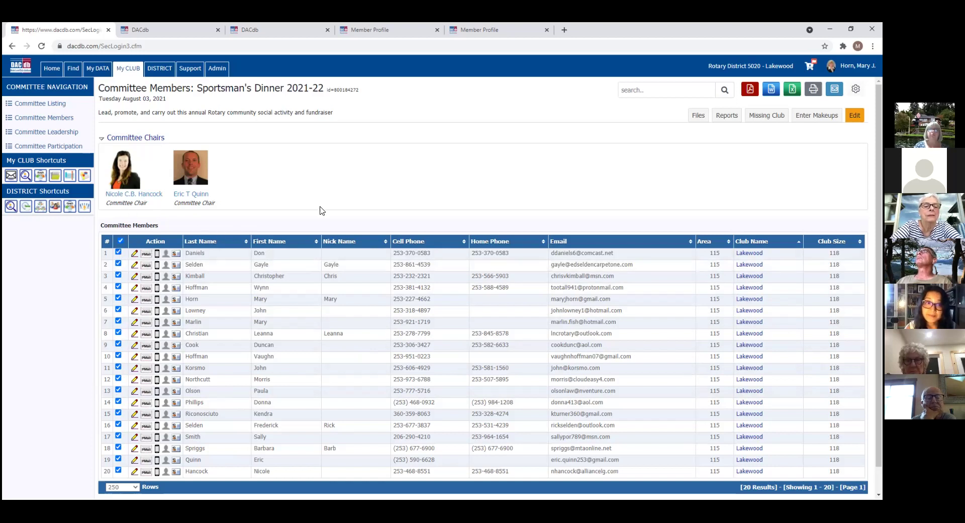
left_click(121, 245)
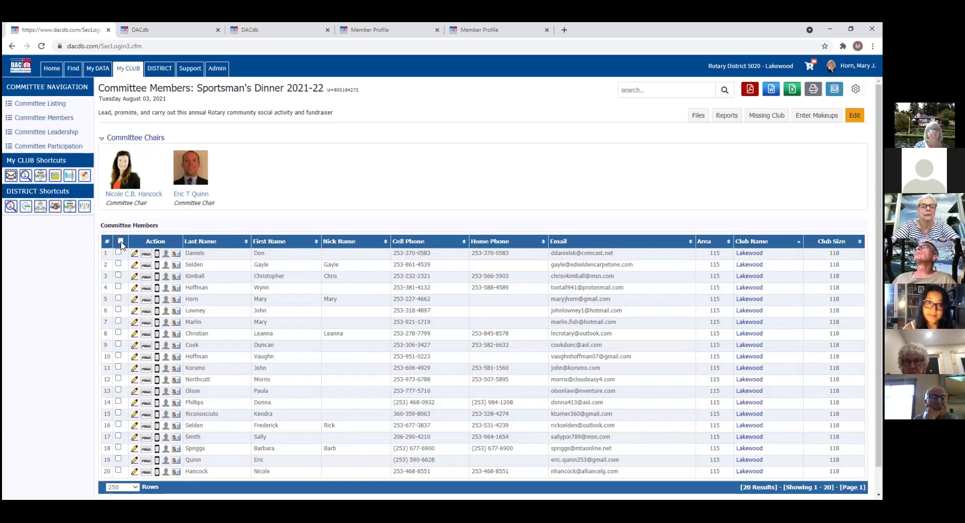
left_click(119, 287)
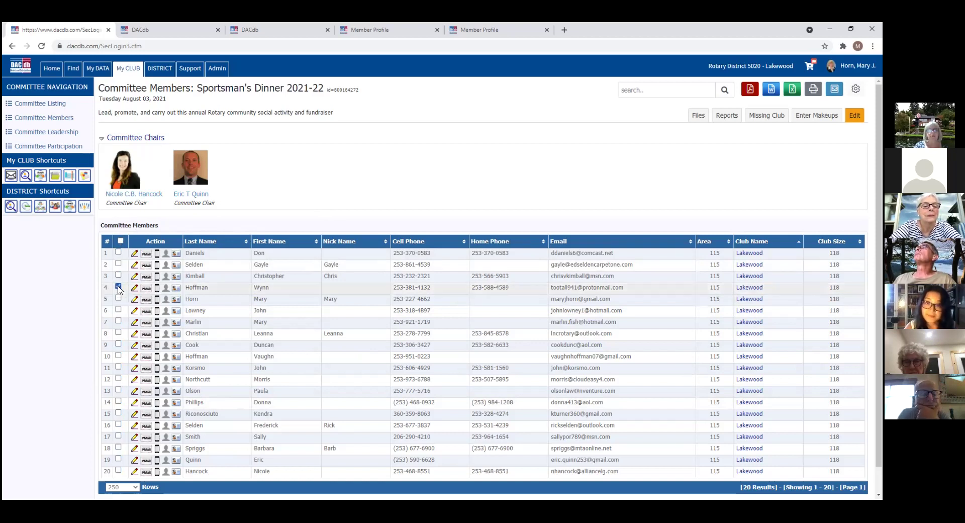
left_click(119, 334)
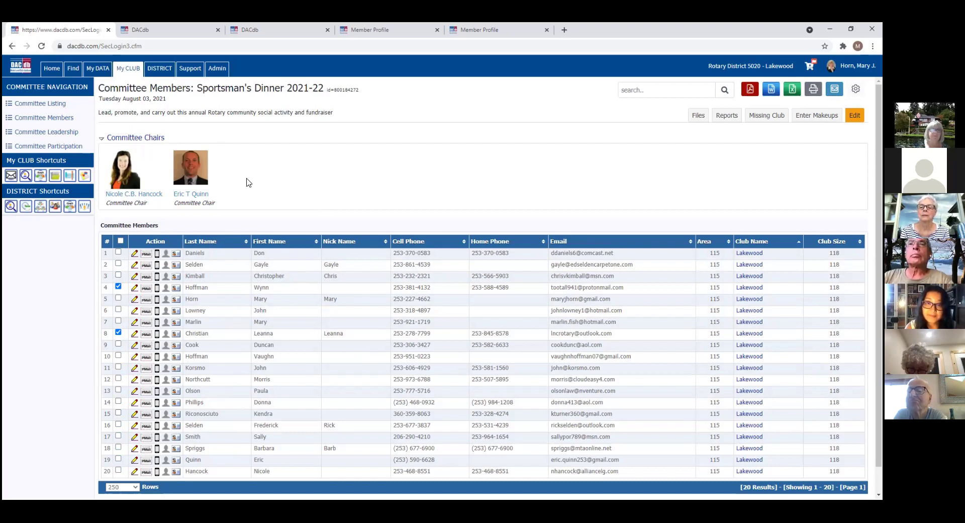
left_click(121, 242)
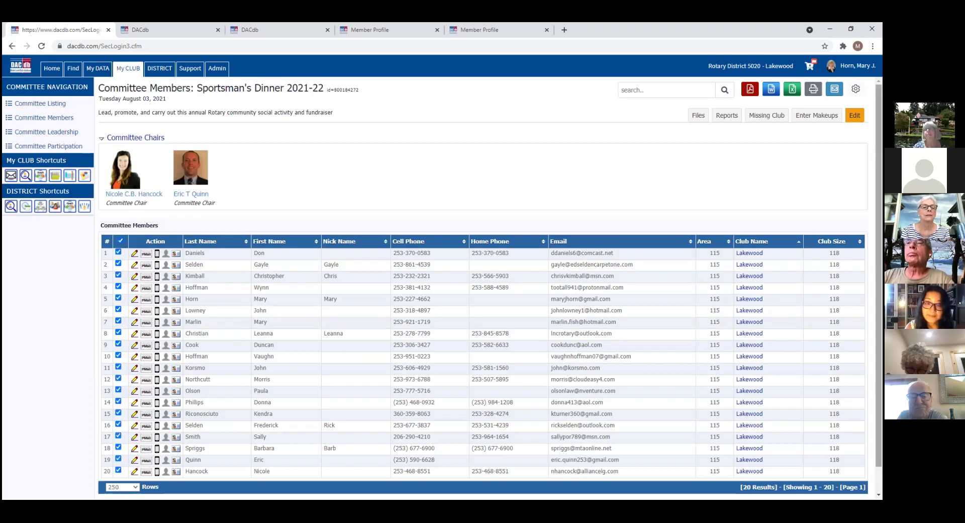
Step: Compose a PMail 'Sportsman's Dinner Committee' to the 20 checked members and bring up Add Emails
left_click(834, 89)
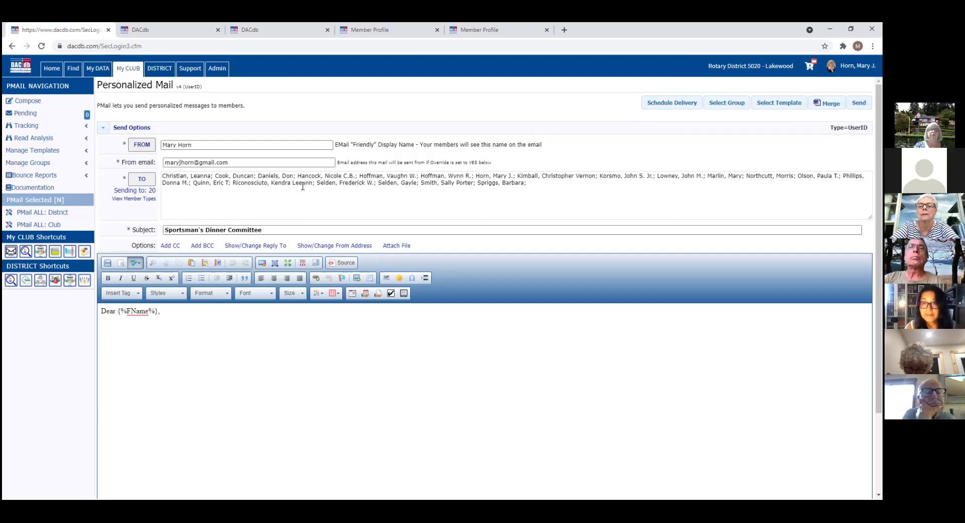
left_click(141, 180)
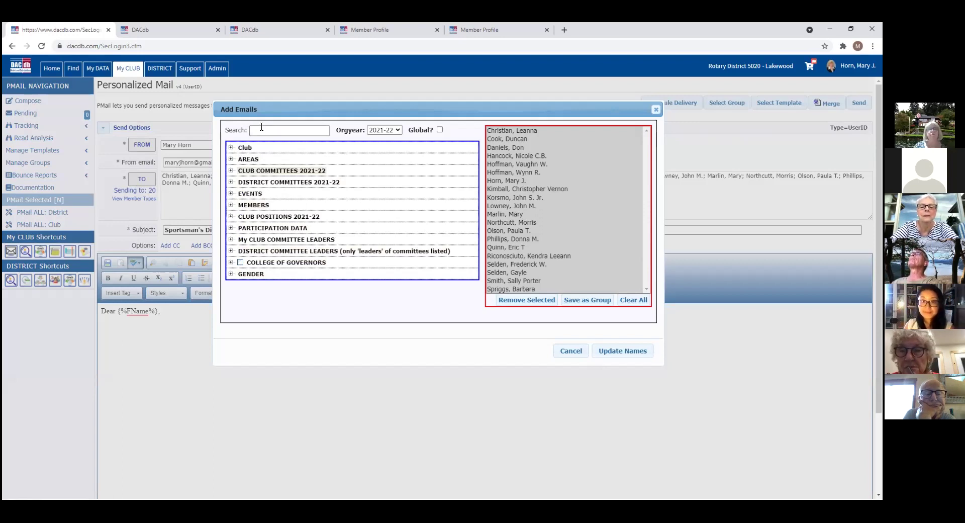
Step: Search recipients by a member's surname, add the Lakewood match, and update to 21 names
left_click(258, 130)
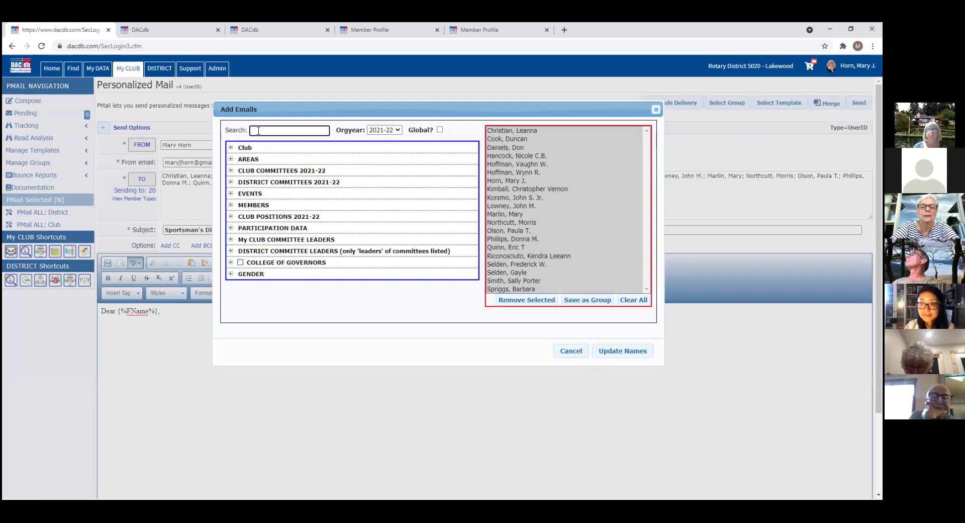
type("horn")
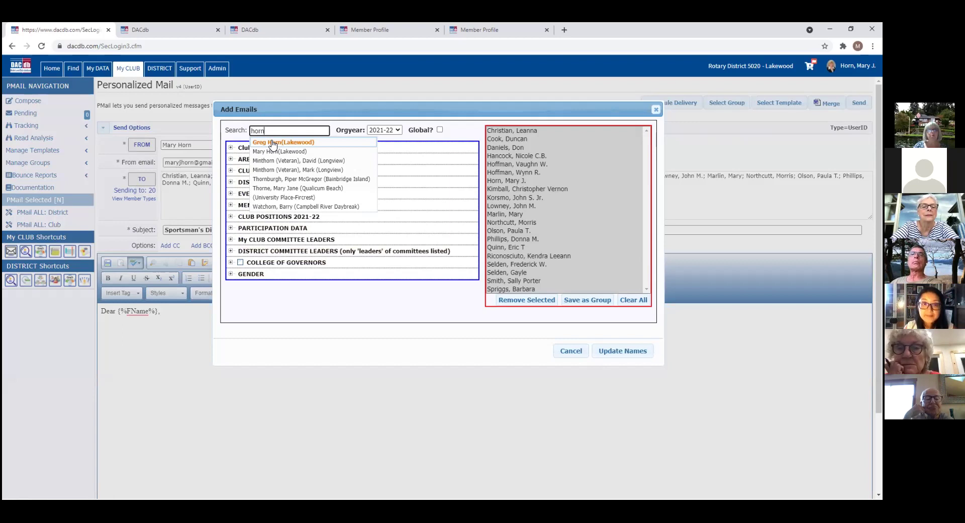
left_click(273, 144)
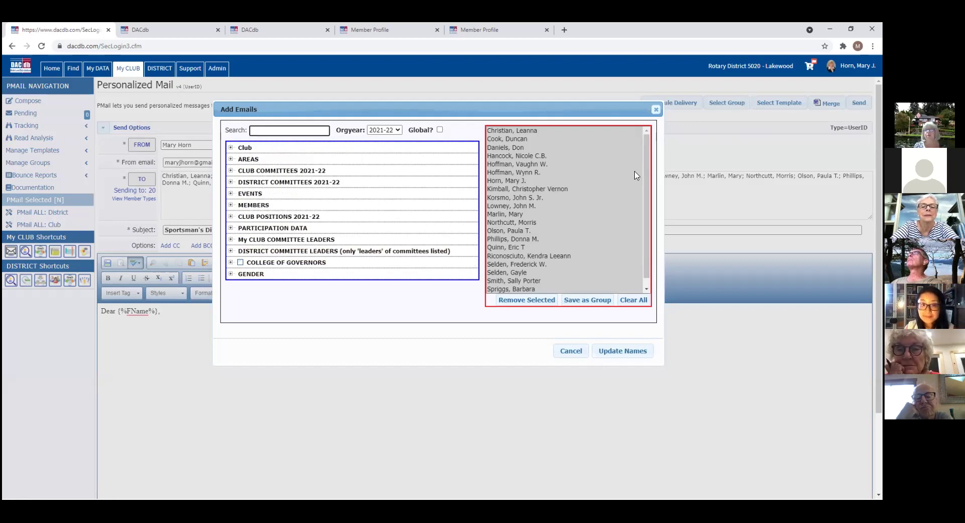
left_click_drag(647, 190, 652, 244)
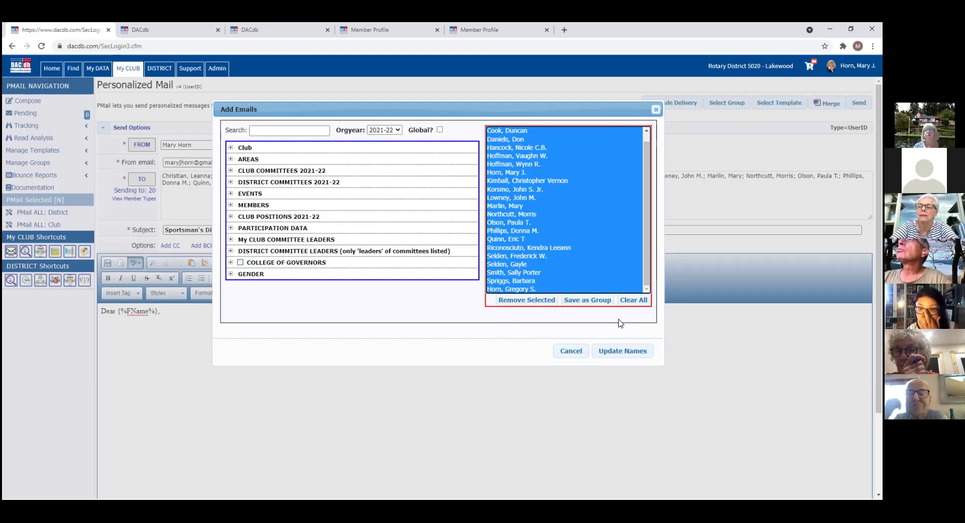
left_click(632, 353)
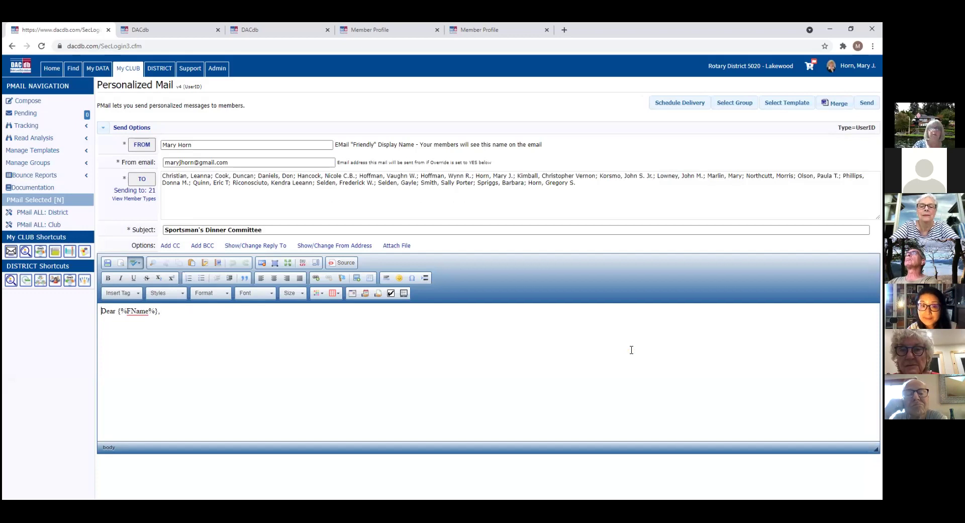
Step: Add a CC line and write 'We will have a meeting this Friday' below the greeting
left_click(253, 226)
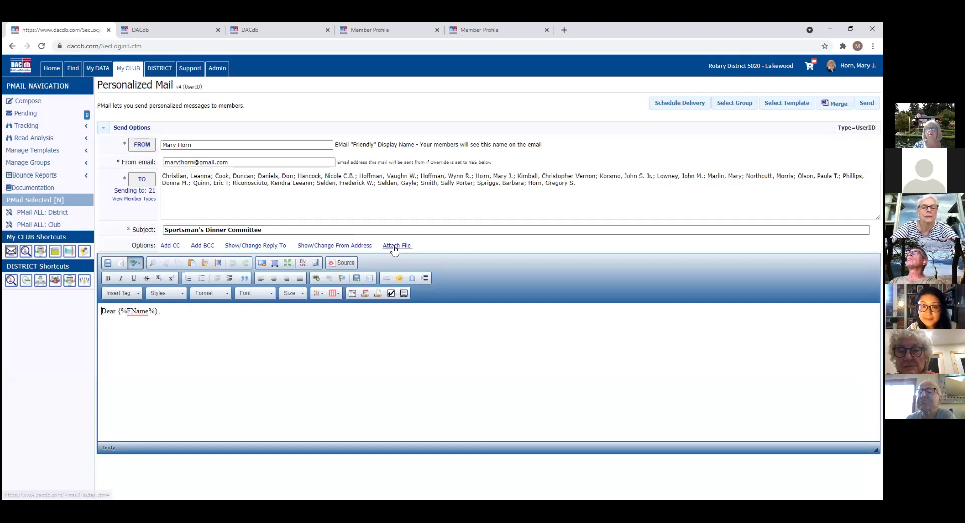
left_click(170, 247)
left_click(181, 236)
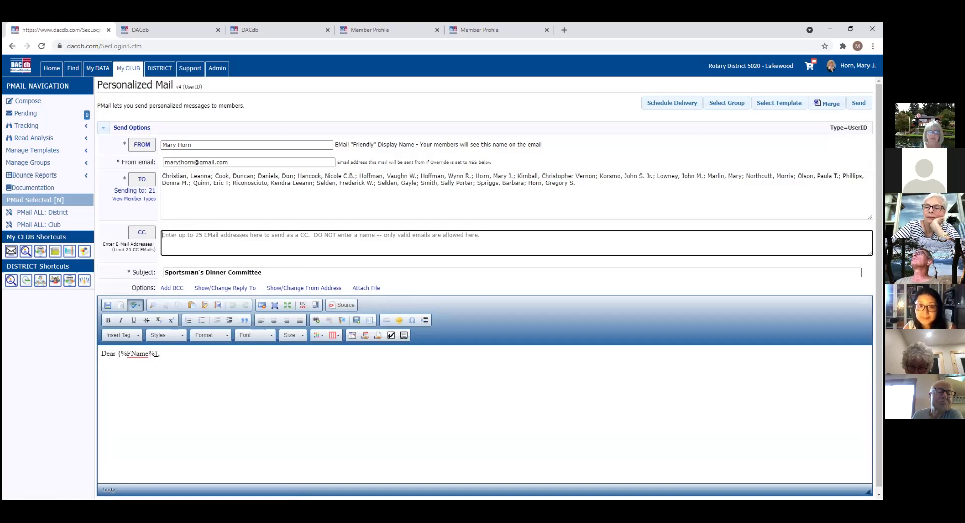
left_click(105, 371)
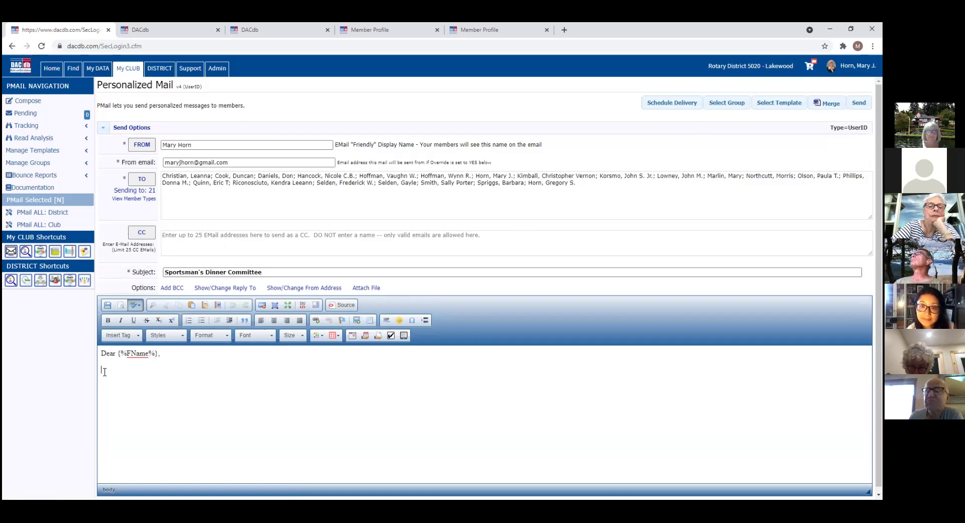
type("We will")
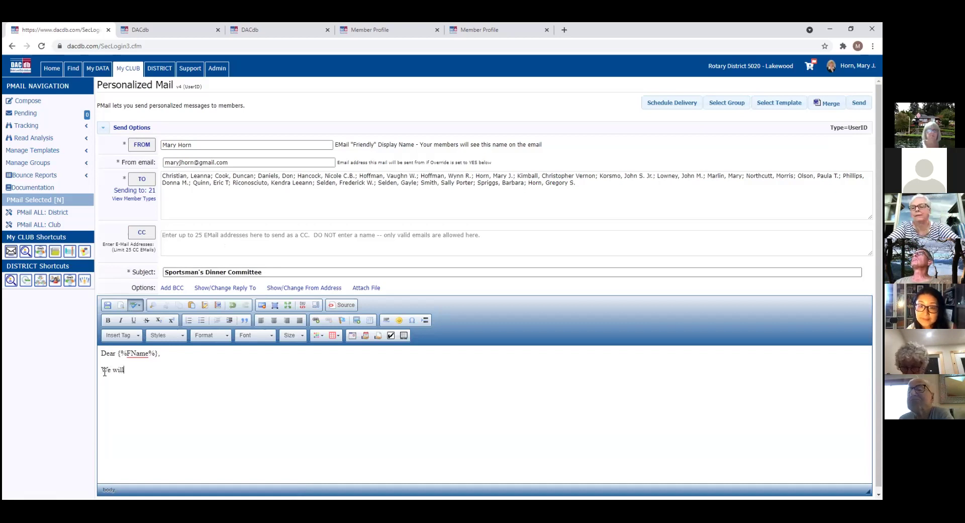
type(" have a meeting t")
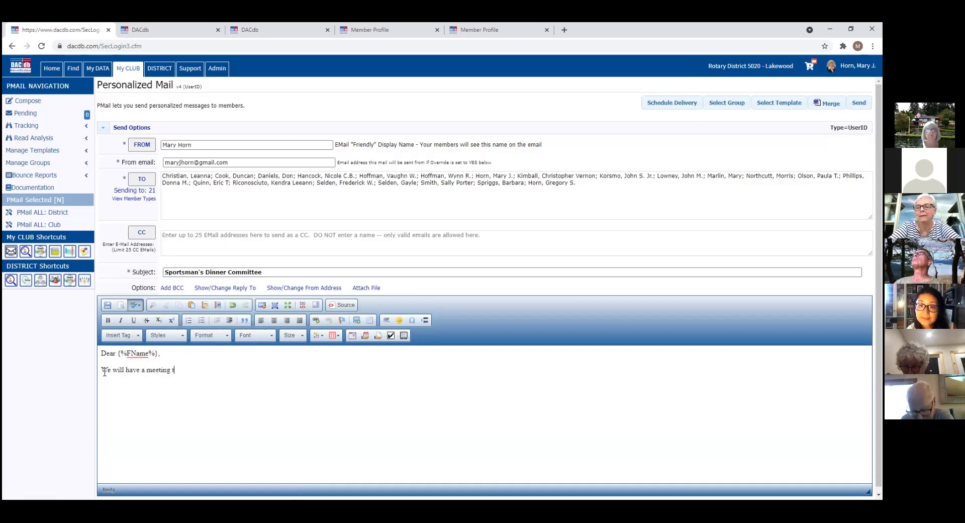
type("his Friday")
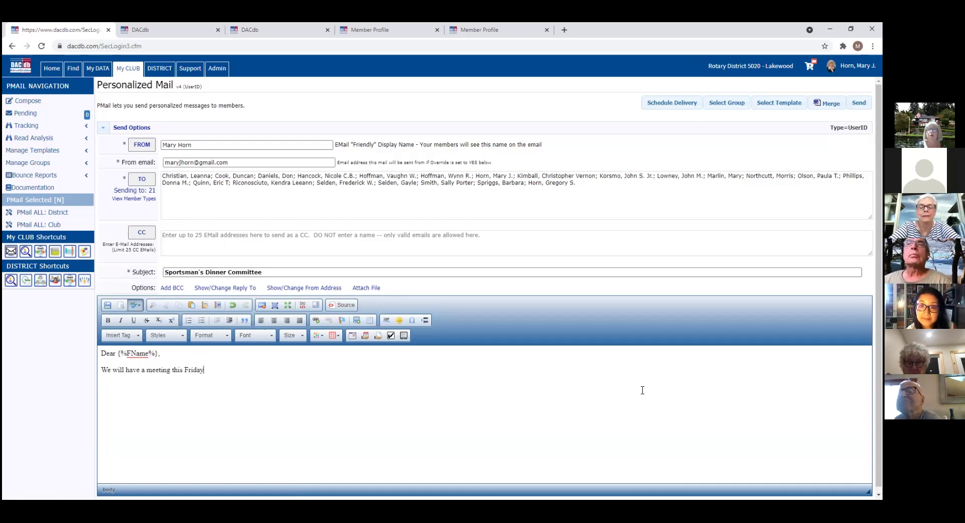
scroll(684, 370, "down", 1)
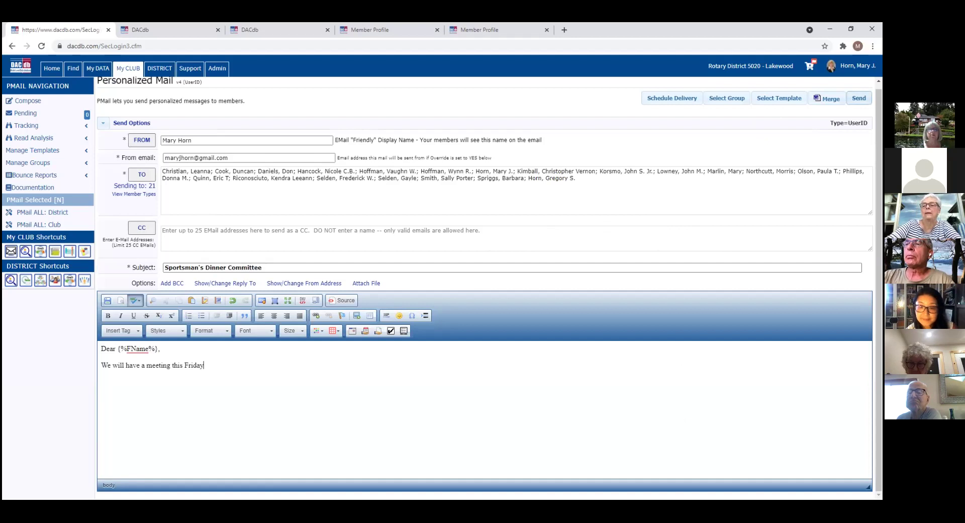
Step: Send the Sportsman's Dinner Committee mail to 21 recipients and view the Pending PMail listing
left_click(859, 98)
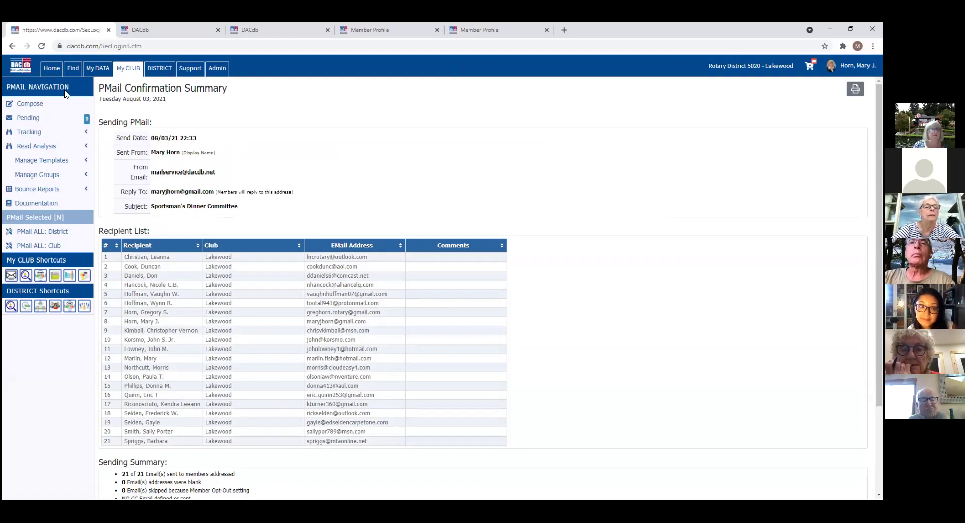
left_click(46, 120)
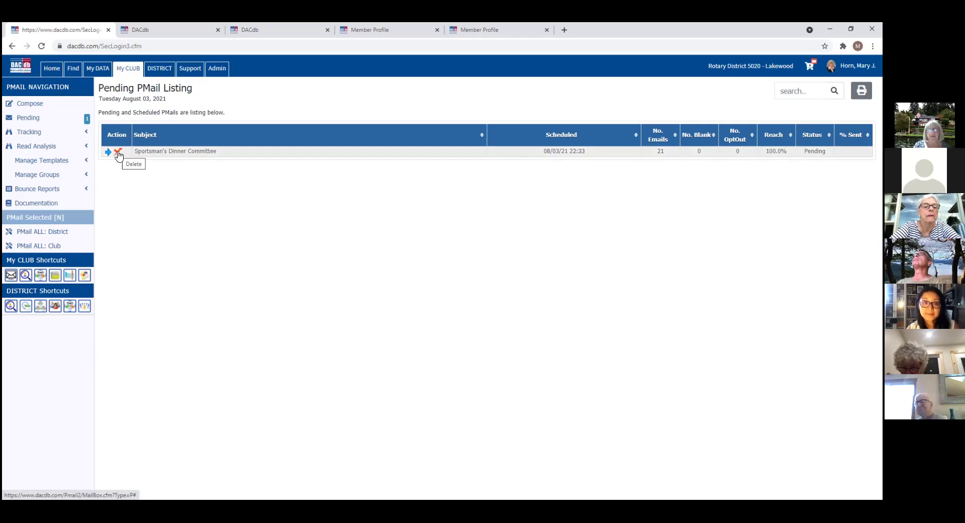
Step: Delete the pending Sportsman's Dinner Committee campaign and view PMail Tracking with 43 campaigns
left_click(119, 152)
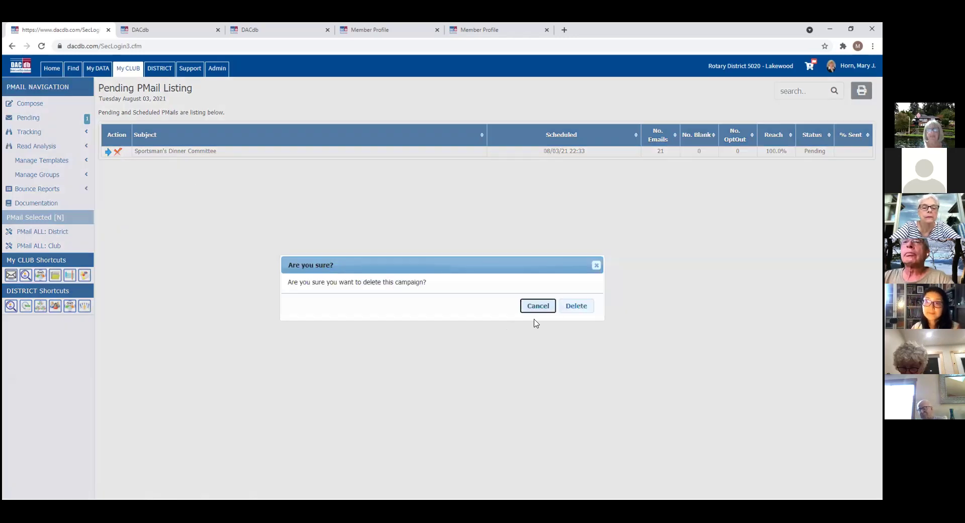
left_click(574, 306)
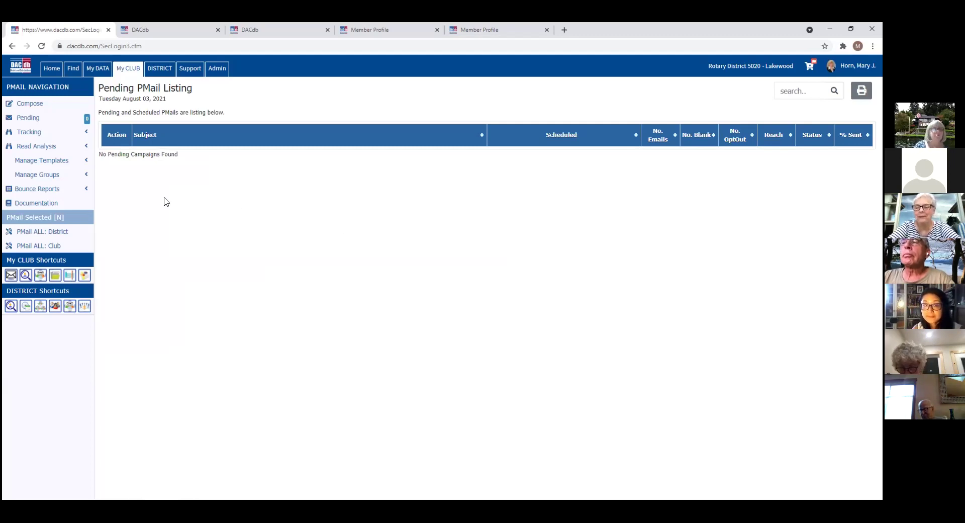
left_click(40, 136)
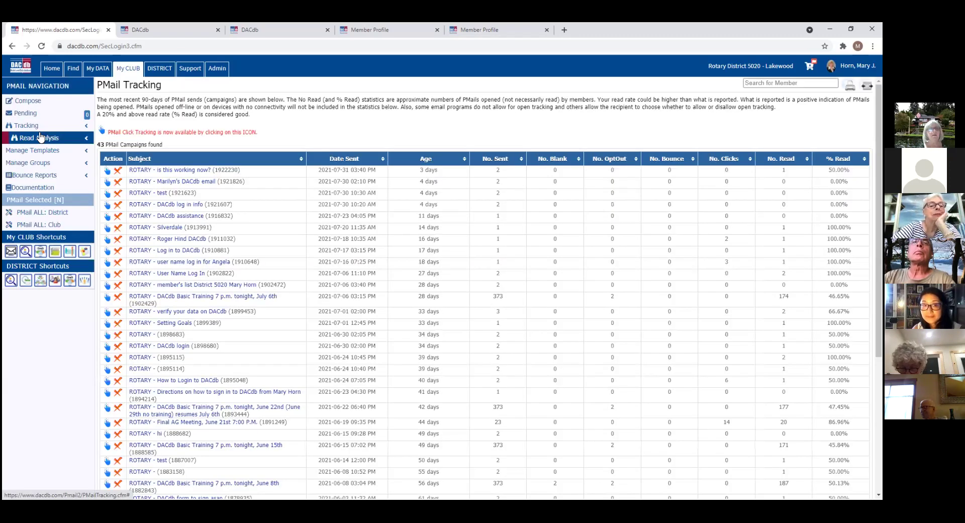
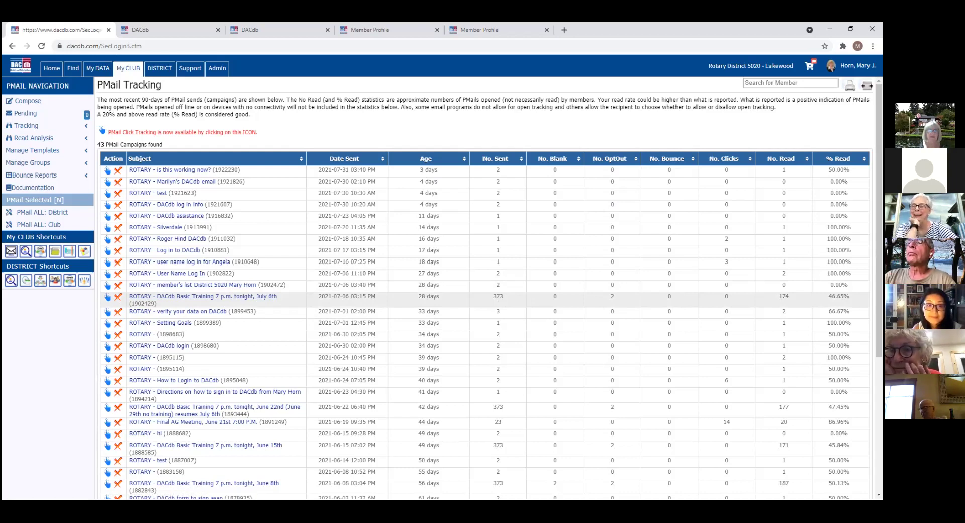
Step: Open the View Campaign statistics for the 'DACdb Basic Training 7 p.m. tonight, July 6th' PMail
left_click(224, 297)
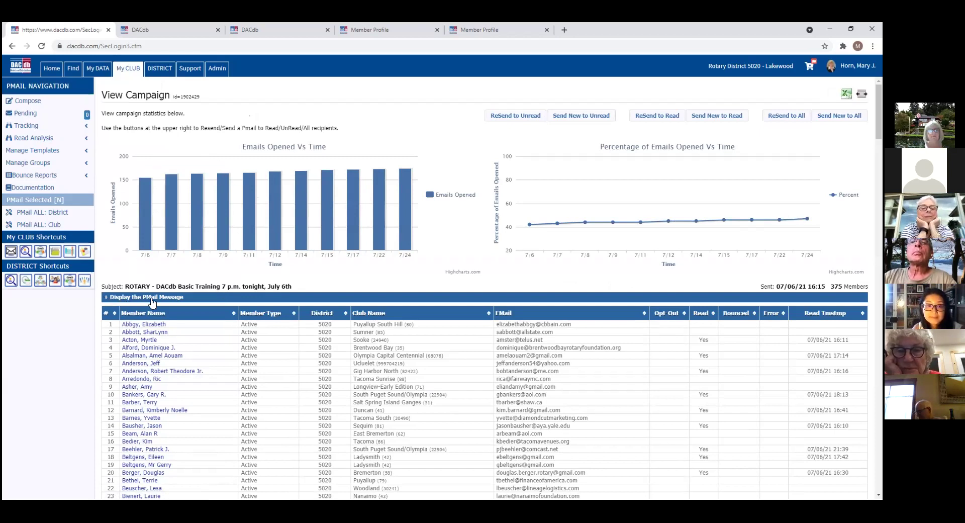
Step: Display the July 6th training message text, then go back to the 43-campaign PMail Tracking list
left_click(125, 297)
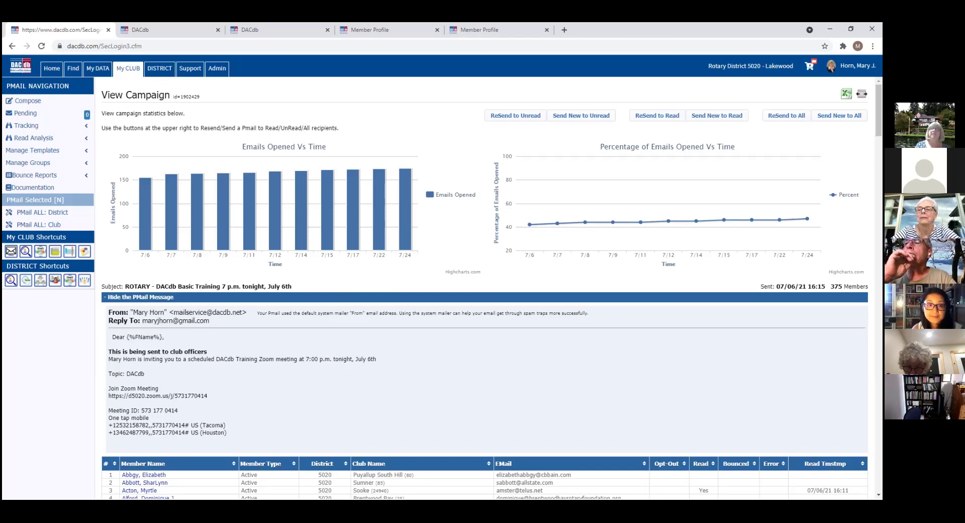
left_click(50, 129)
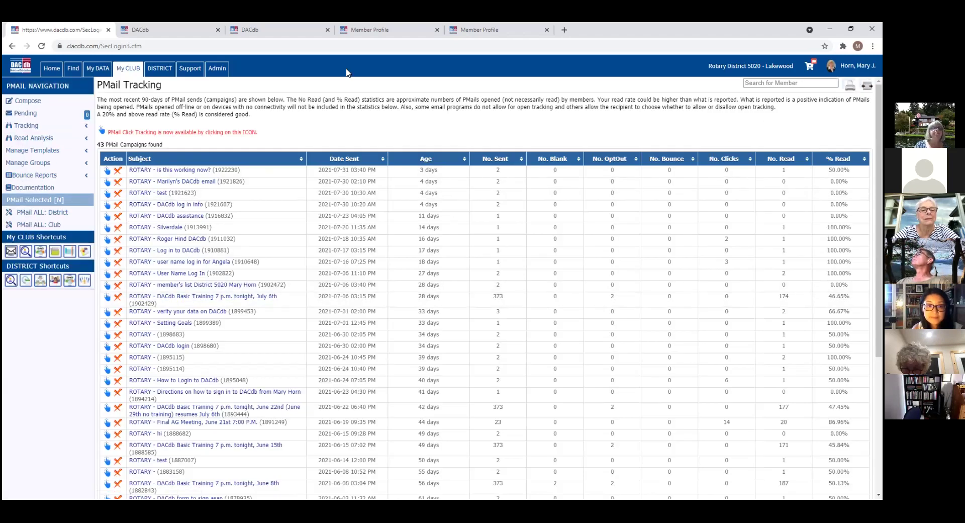
Step: Start a personalized club mail from My CLUB and list its templates, showing Club template test.htm
left_click(130, 71)
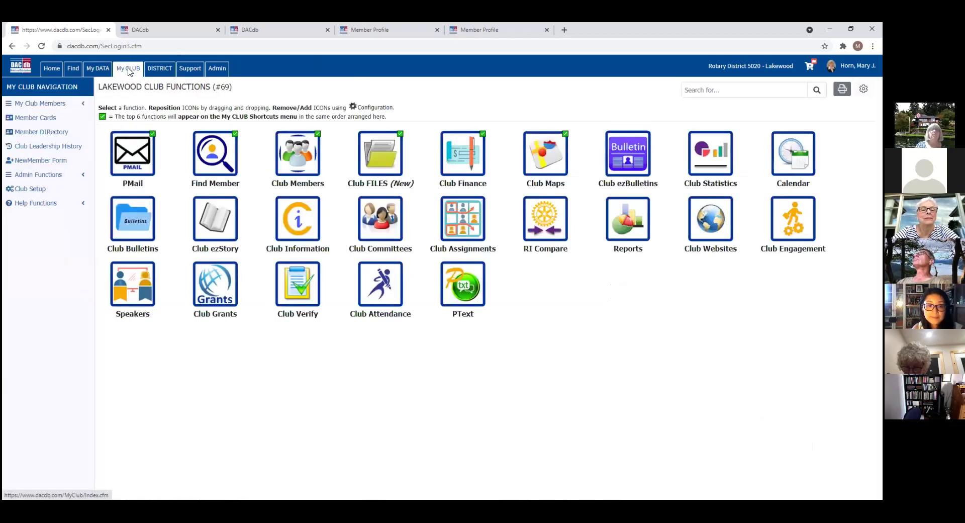
left_click(129, 159)
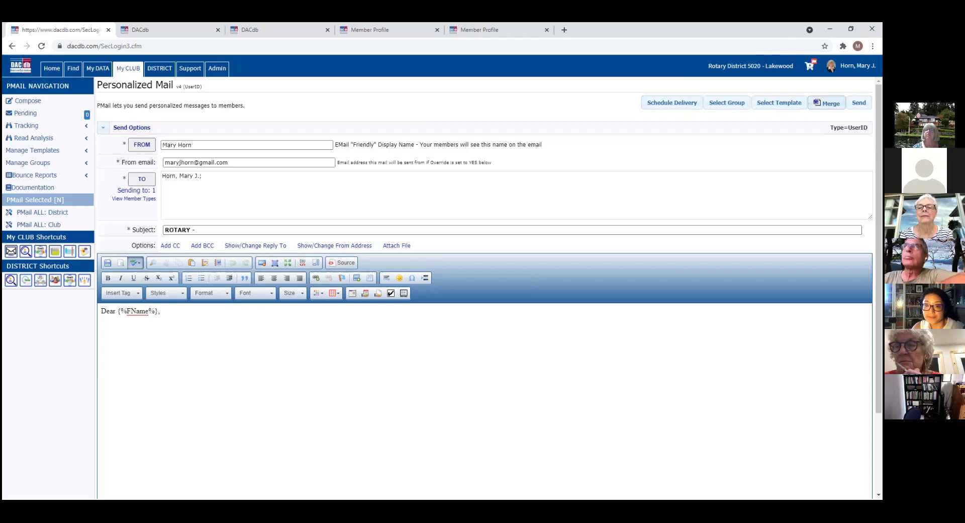
left_click(781, 103)
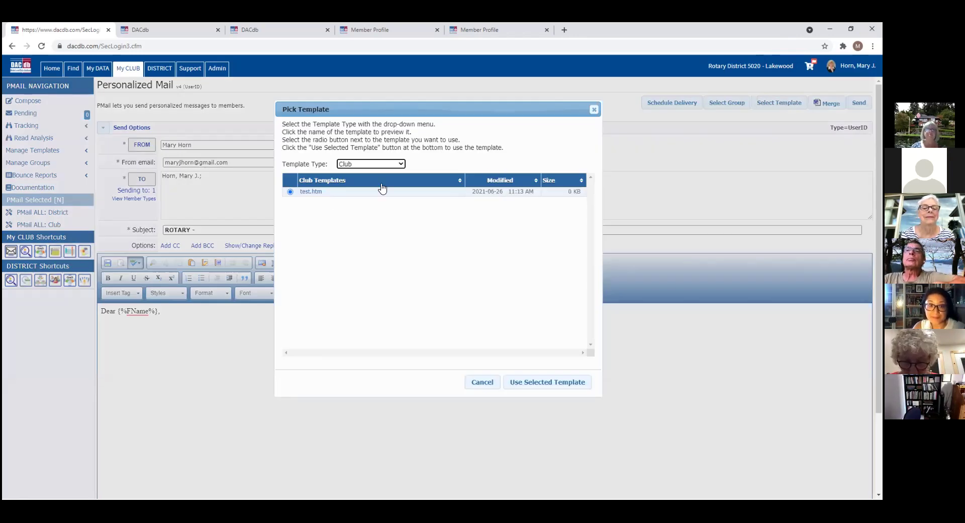
Step: Fill the mail body with the System template '05 - DACdb Login for Members'
left_click(402, 168)
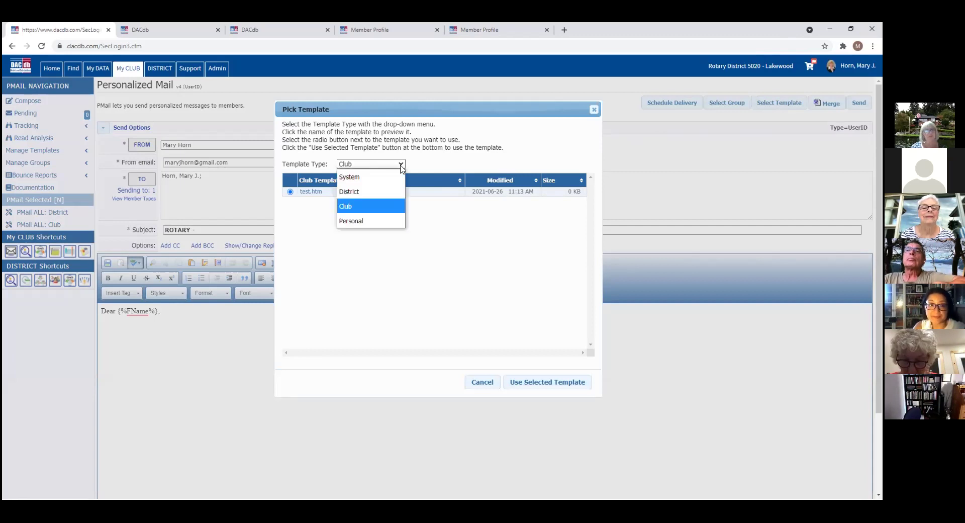
left_click(362, 177)
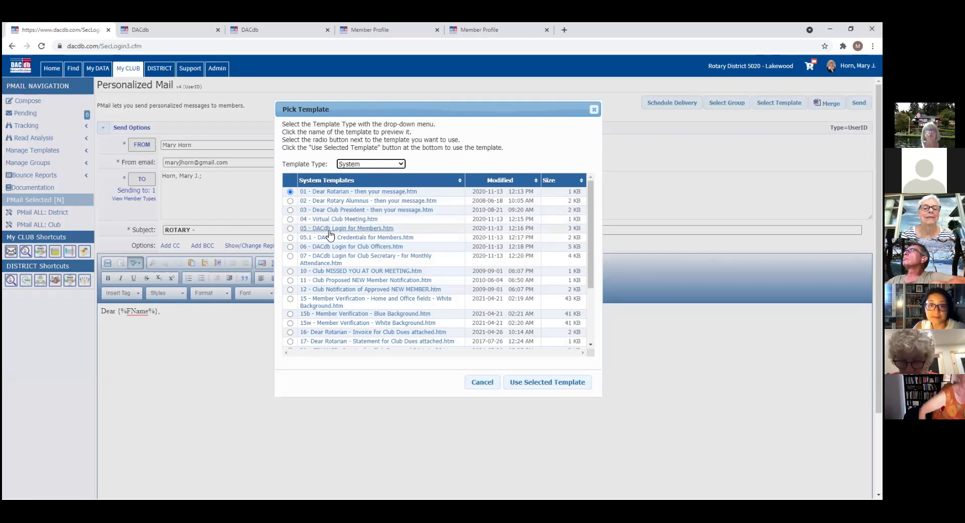
left_click(290, 228)
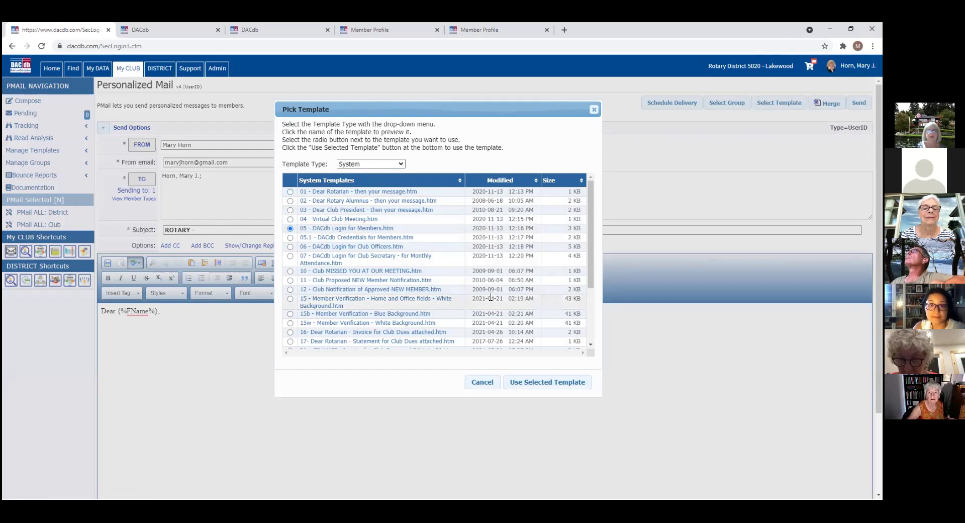
left_click(570, 384)
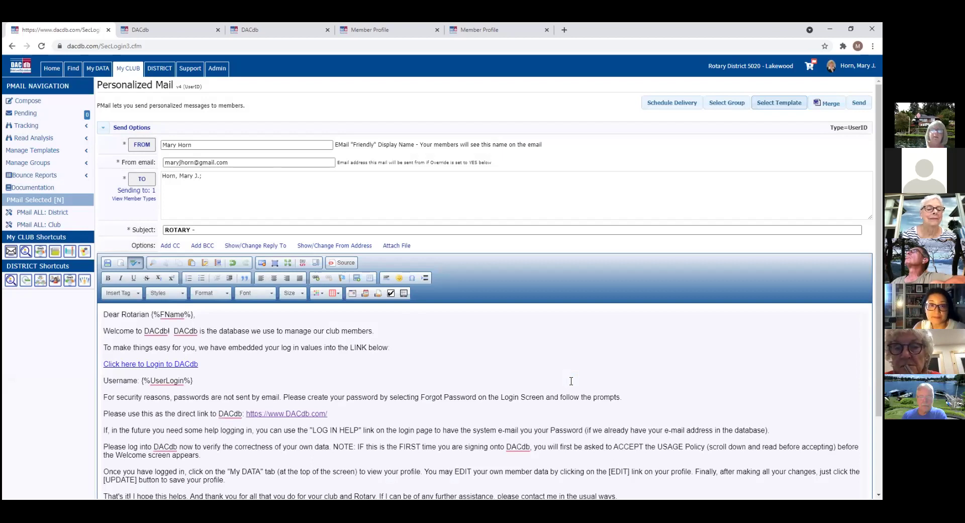
scroll(572, 380, "down", 2)
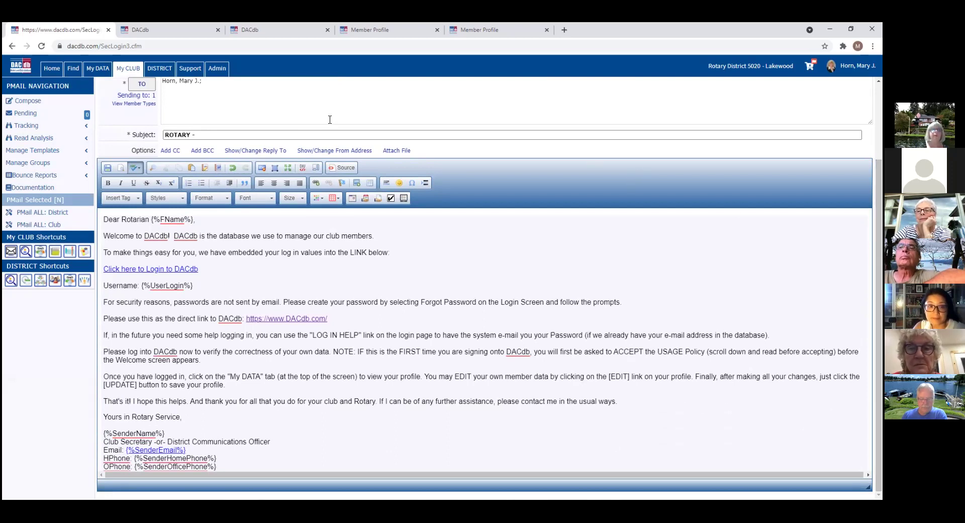
Step: Edit the subject line, browse earlier subject suggestions, and bring the template list back up
left_click(193, 136)
key("BackSpace")
key("BackSpace")
left_click(211, 132)
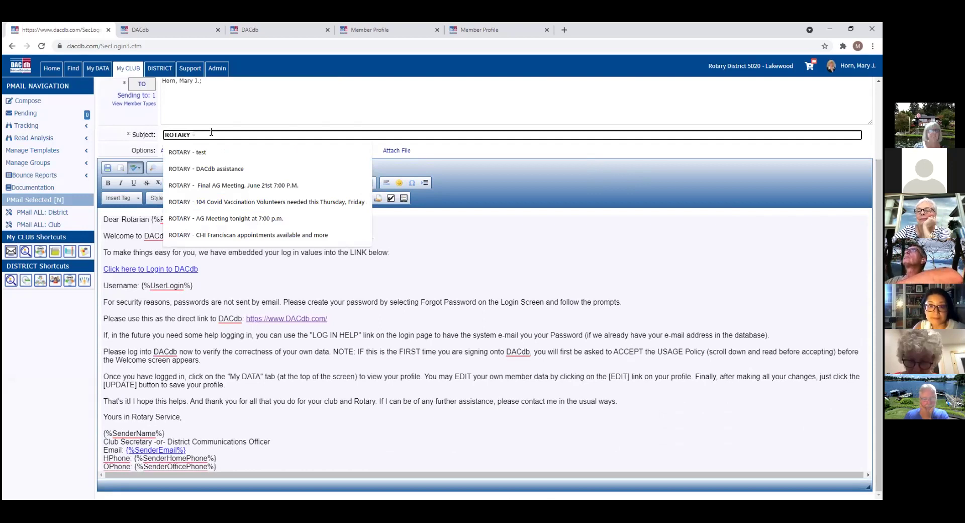
left_click(491, 222)
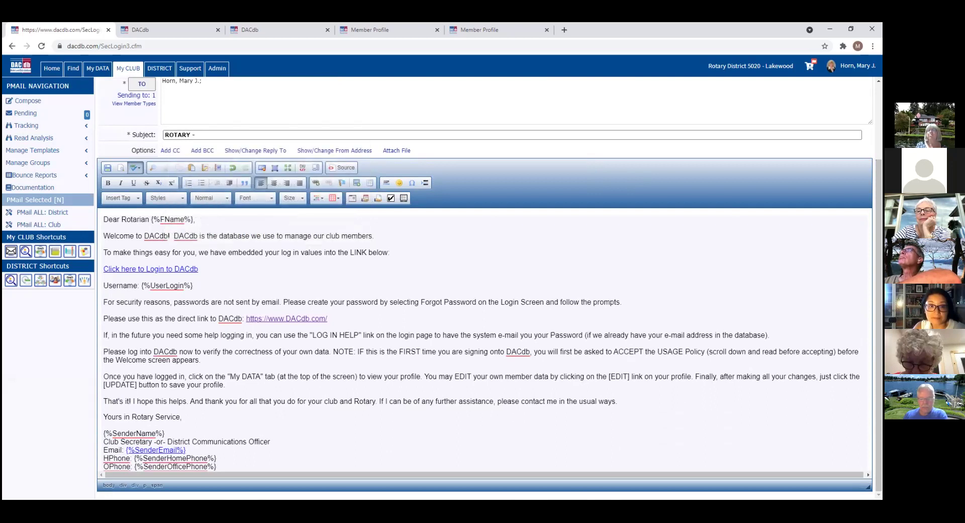
scroll(485, 286, "up", 2)
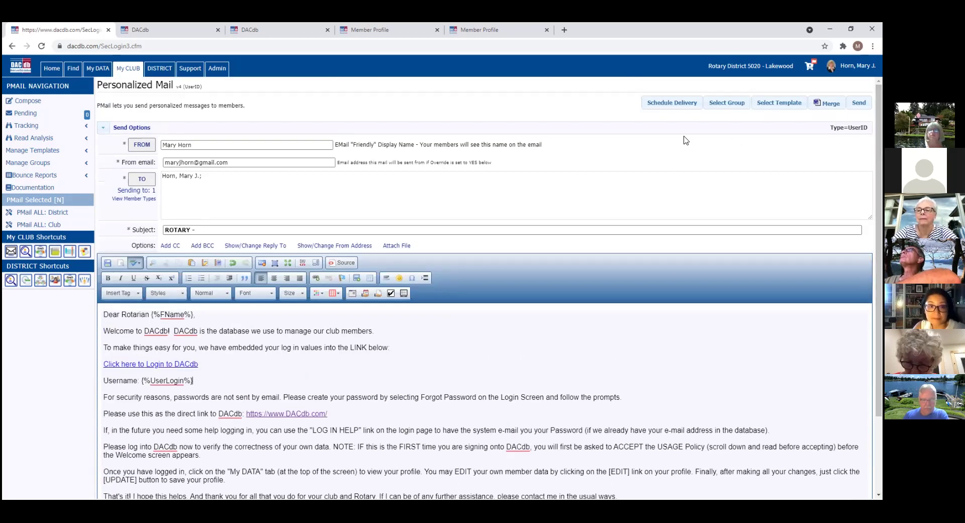
left_click(774, 103)
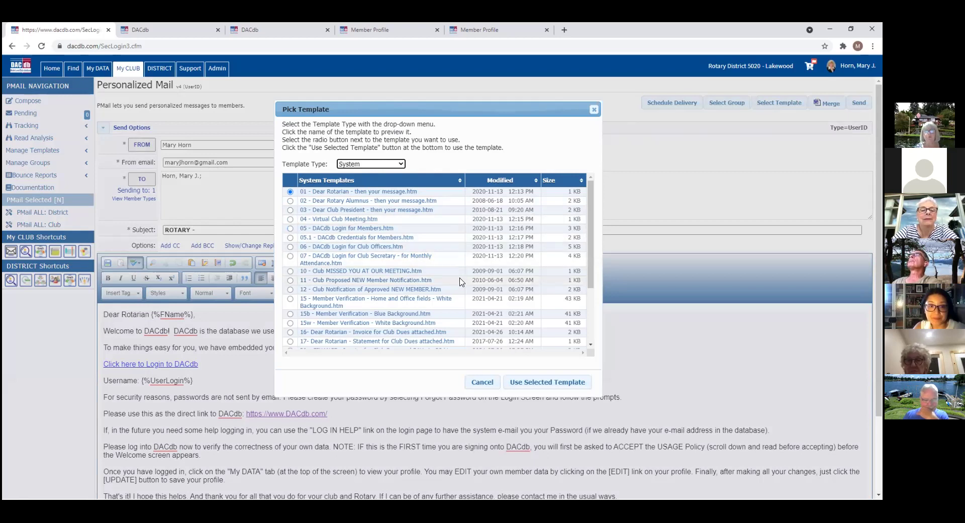
Step: Replace the body with the '15b - Member Verification - Blue Background' system template
left_click(290, 313)
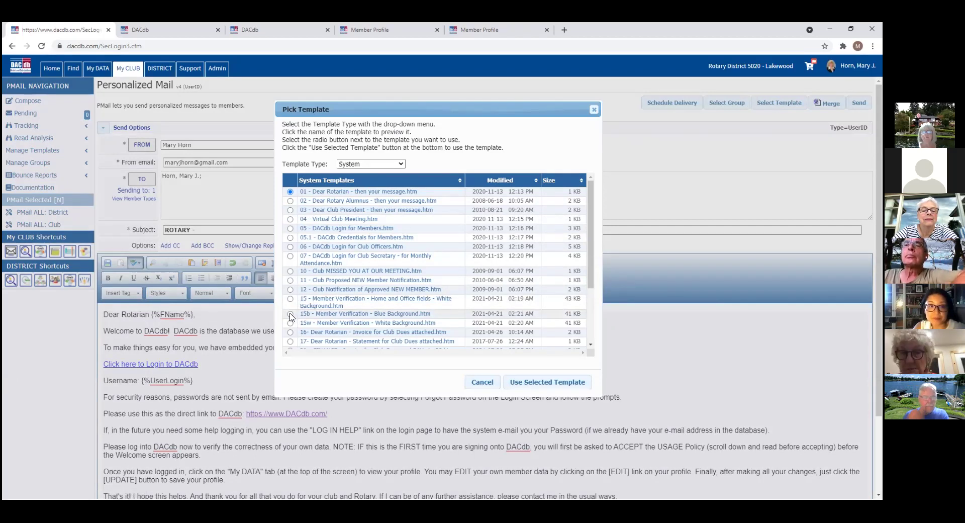
left_click(555, 383)
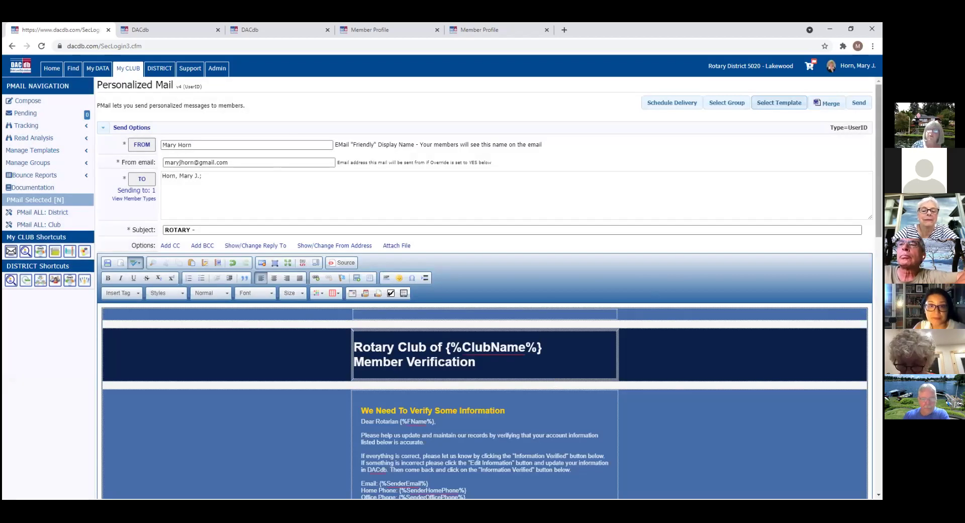
scroll(485, 286, "down", 4)
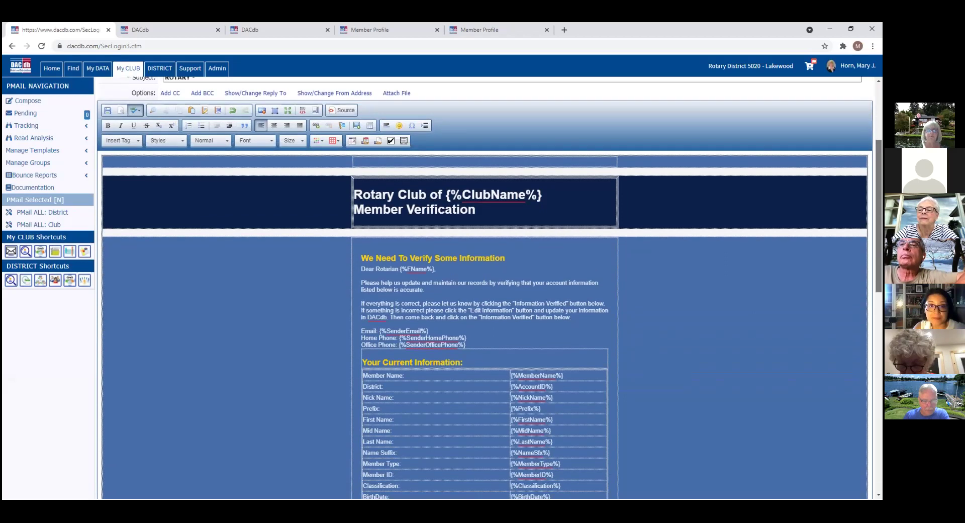
scroll(485, 286, "down", 3)
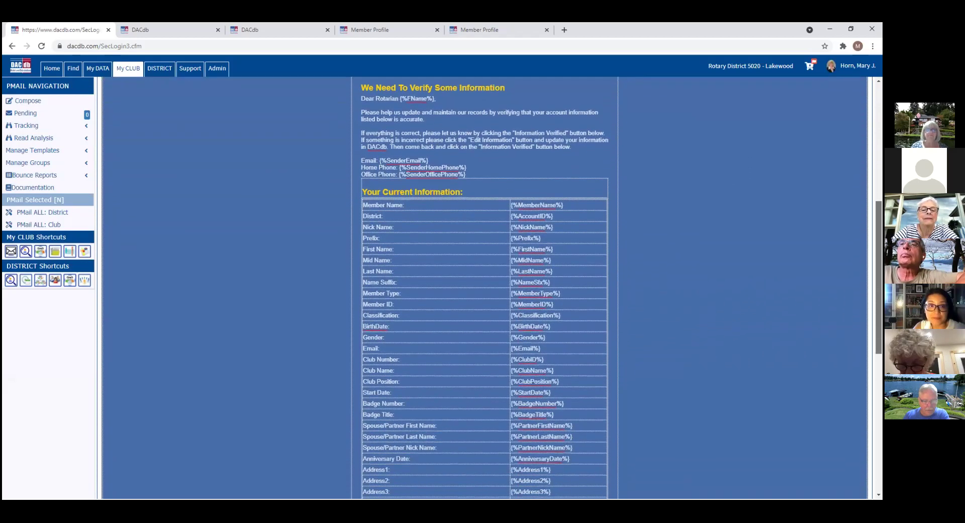
scroll(485, 286, "down", 1)
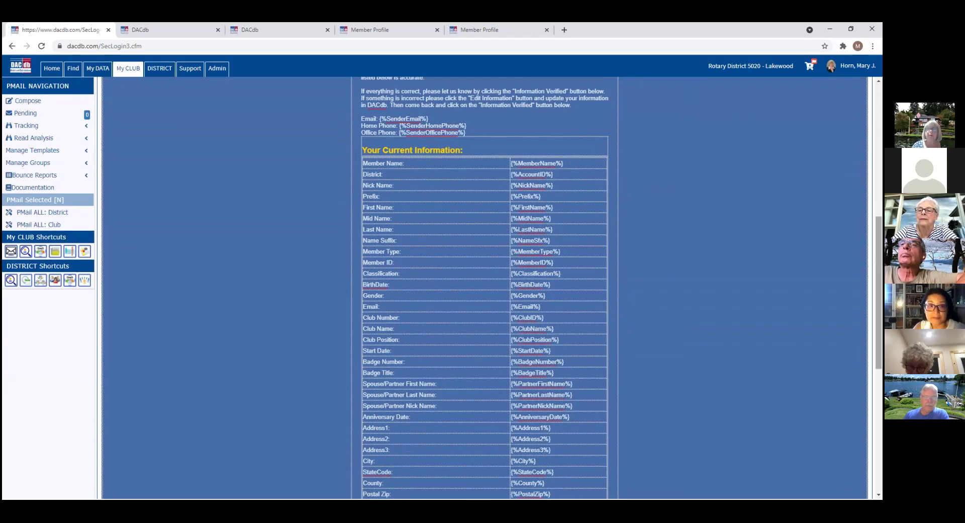
scroll(878, 291, "down", 2)
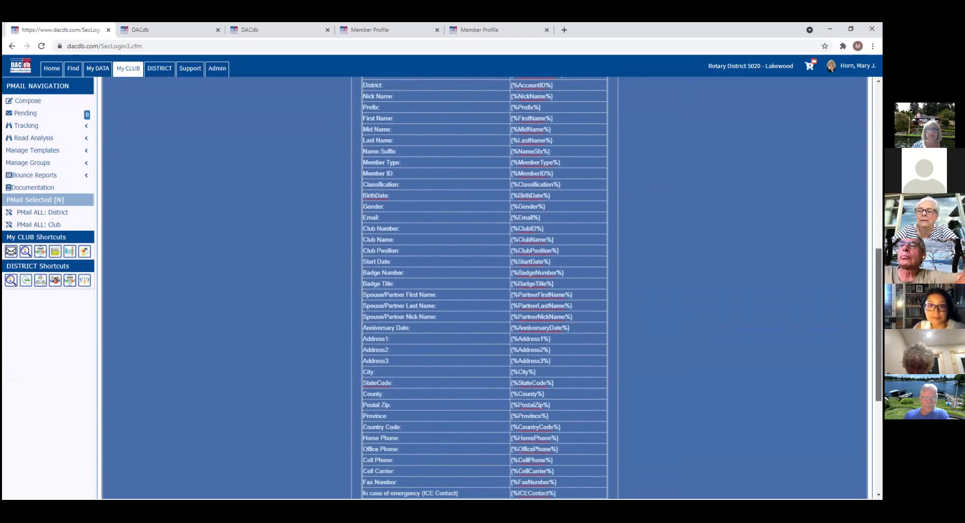
scroll(878, 302, "down", 5)
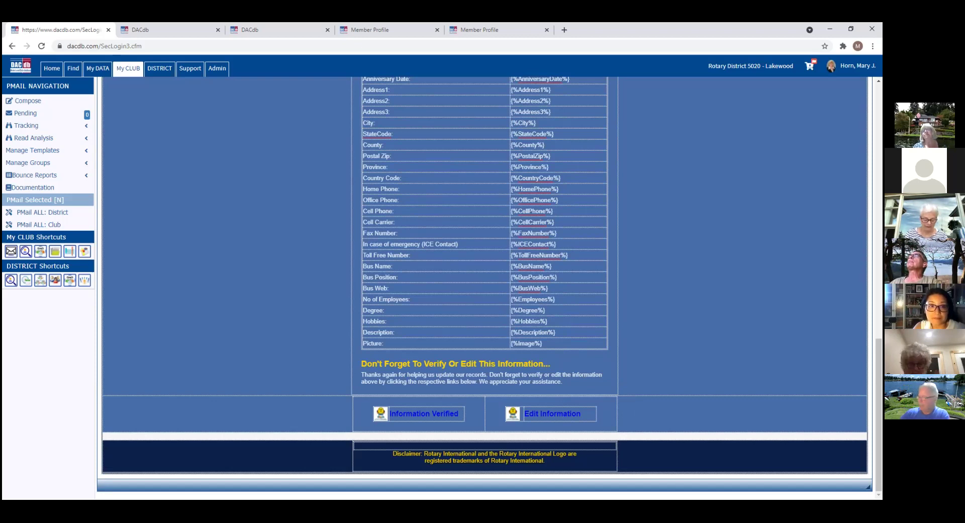
left_click_drag(879, 415, 879, 160)
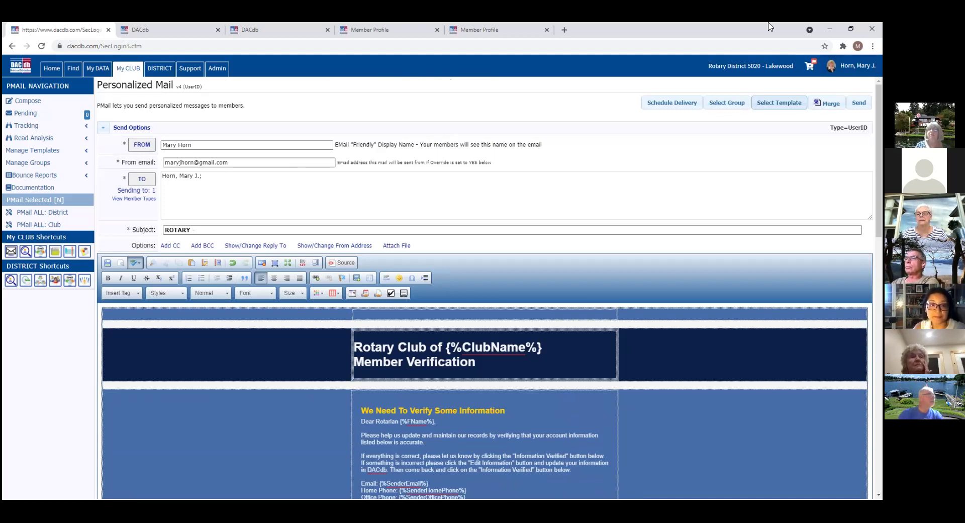
Step: Browse the template list, close it without changes, and return to Lakewood Club Functions
left_click(788, 103)
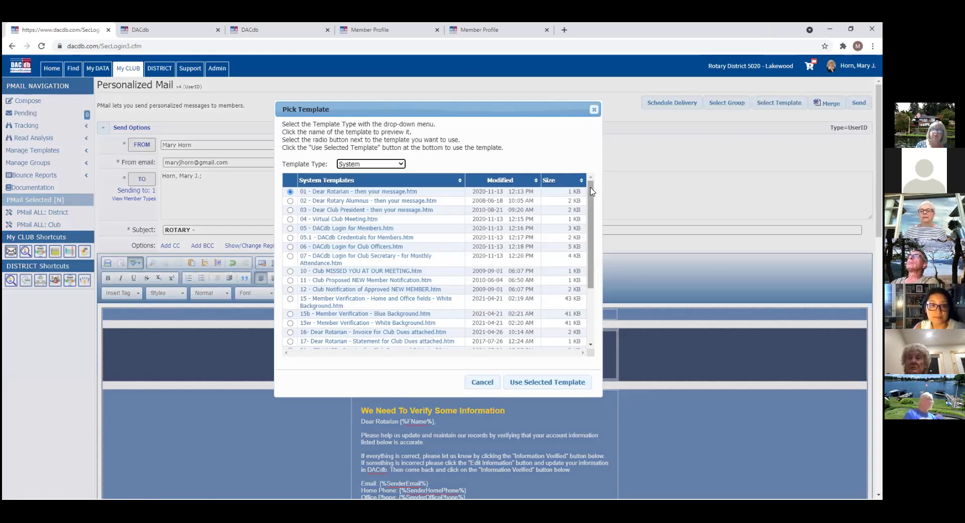
left_click_drag(592, 194, 598, 275)
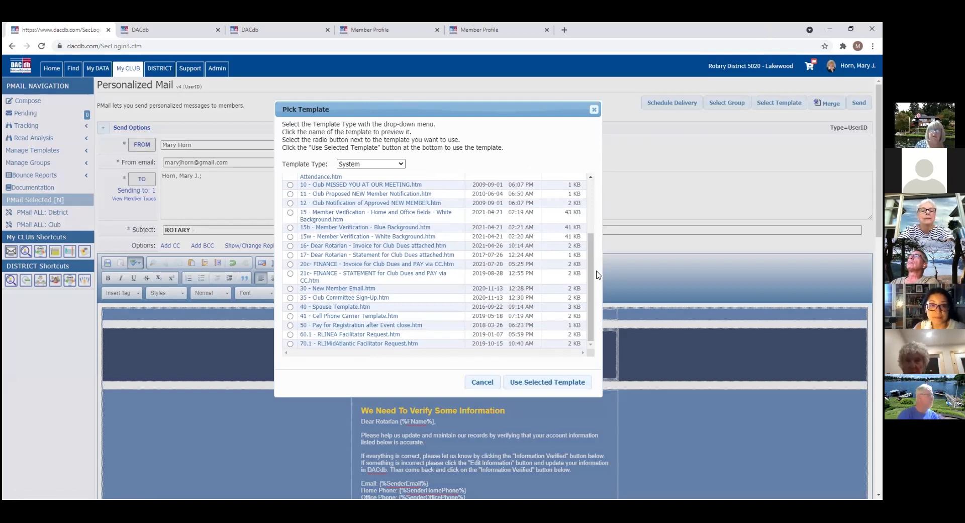
left_click(595, 109)
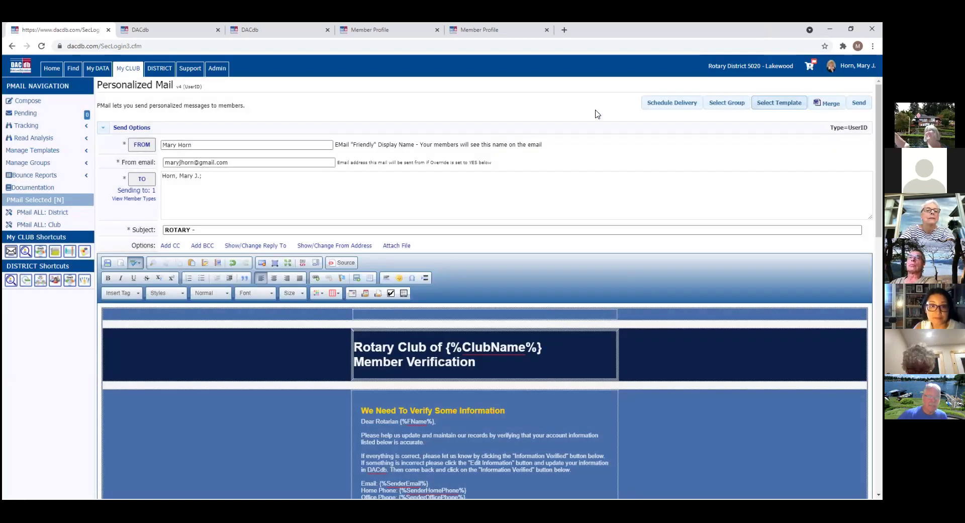
left_click(135, 70)
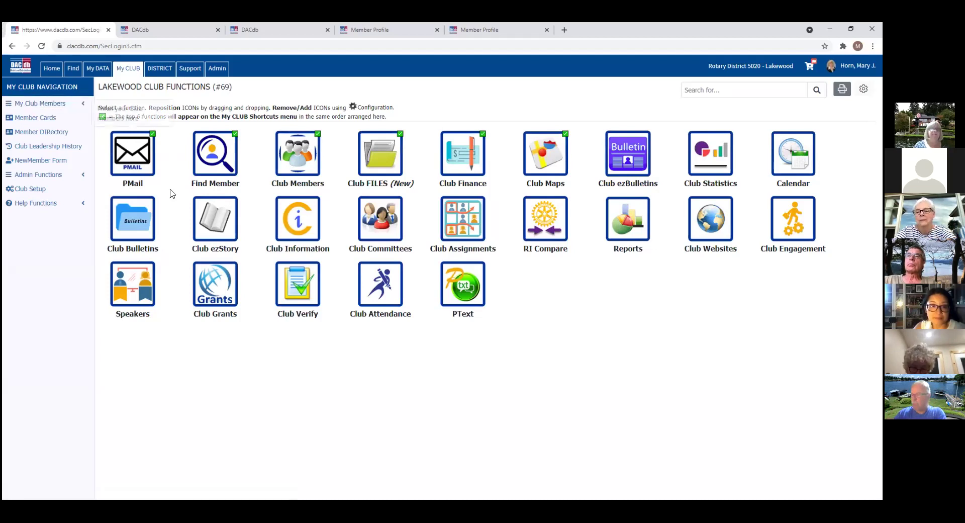
Step: Send the ROTARY personalized mail to its one recipient and view the Pending PMail Listing
left_click(135, 165)
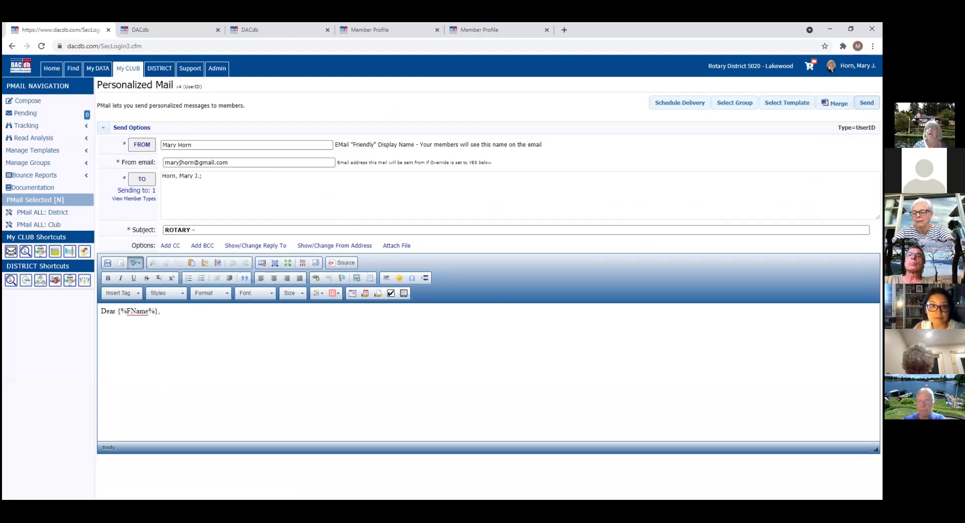
left_click(867, 103)
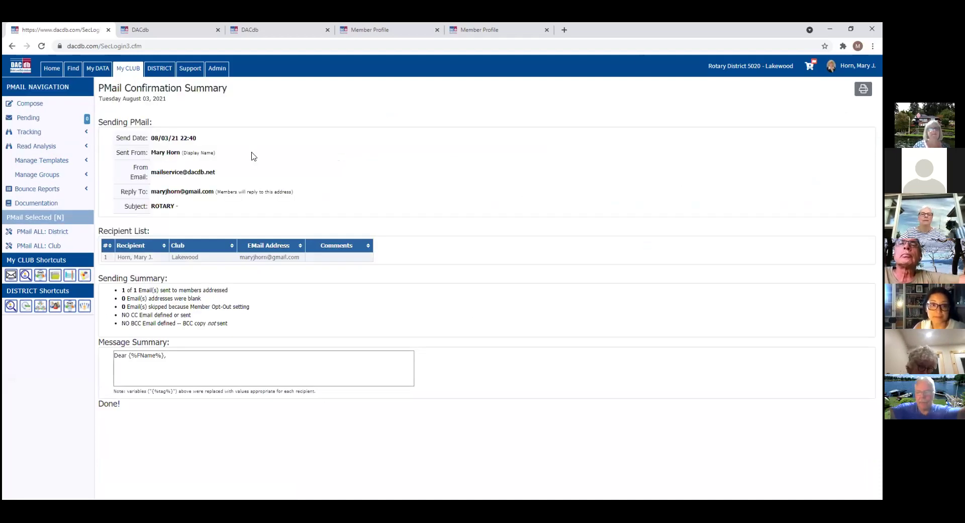
left_click(42, 118)
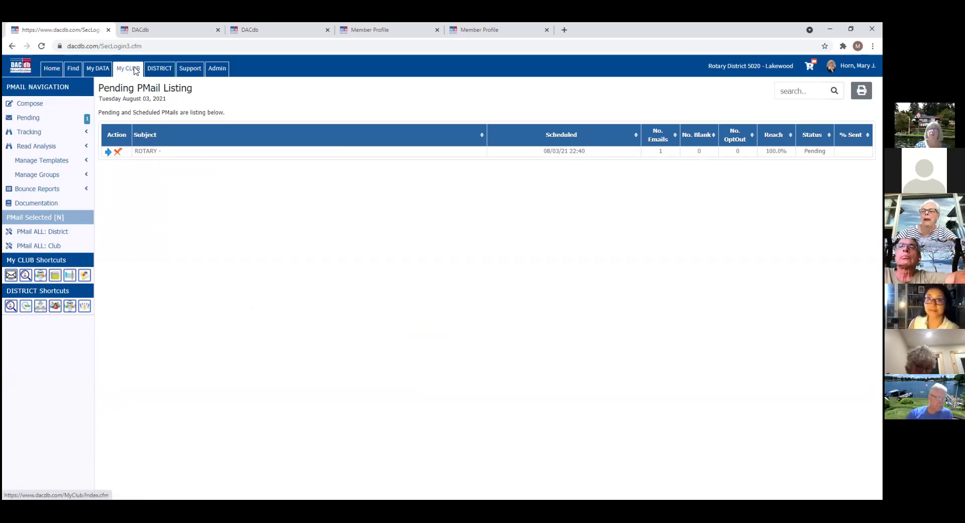
Step: Open a new ROTARY personalized mail draft from the My CLUB page
left_click(135, 70)
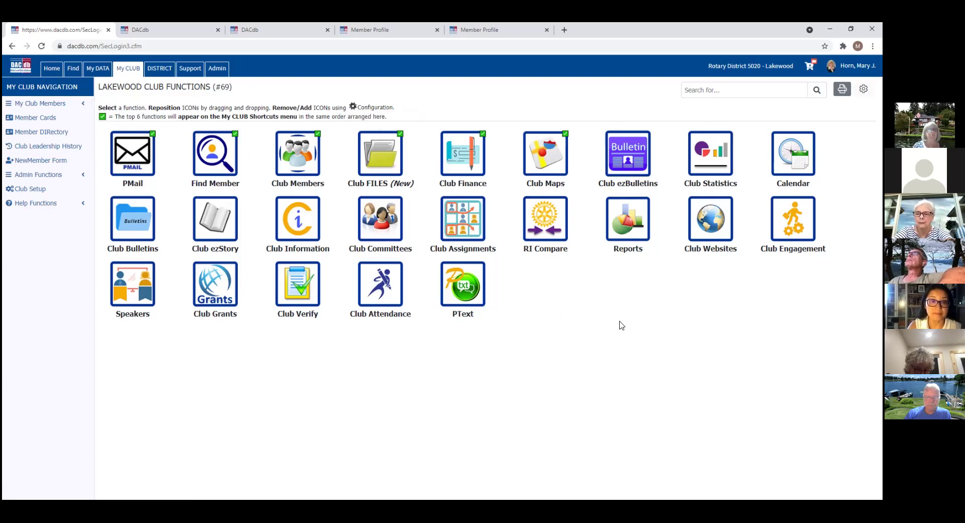
left_click(142, 157)
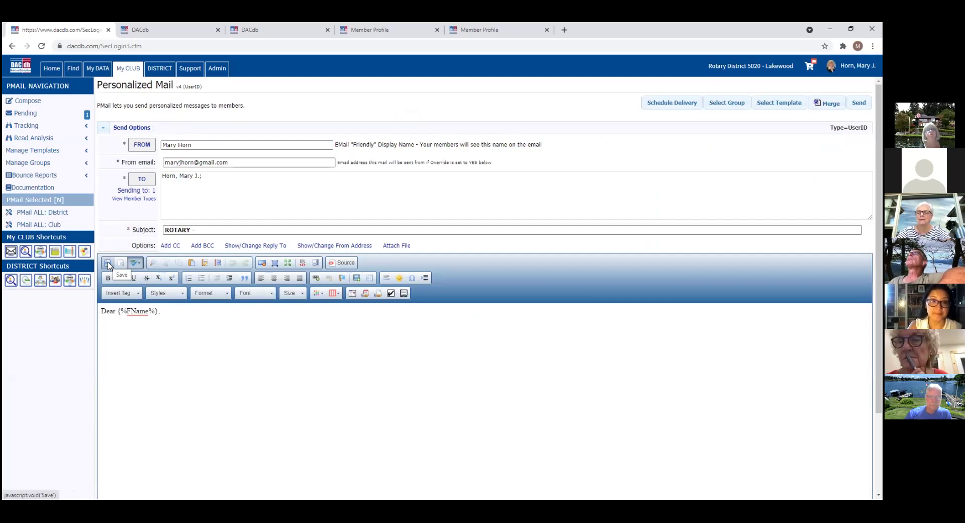
Step: Open the Lakewood Club Assignment schedule covering meetings from 06-Aug-21 to 03-Sep-21
left_click(132, 69)
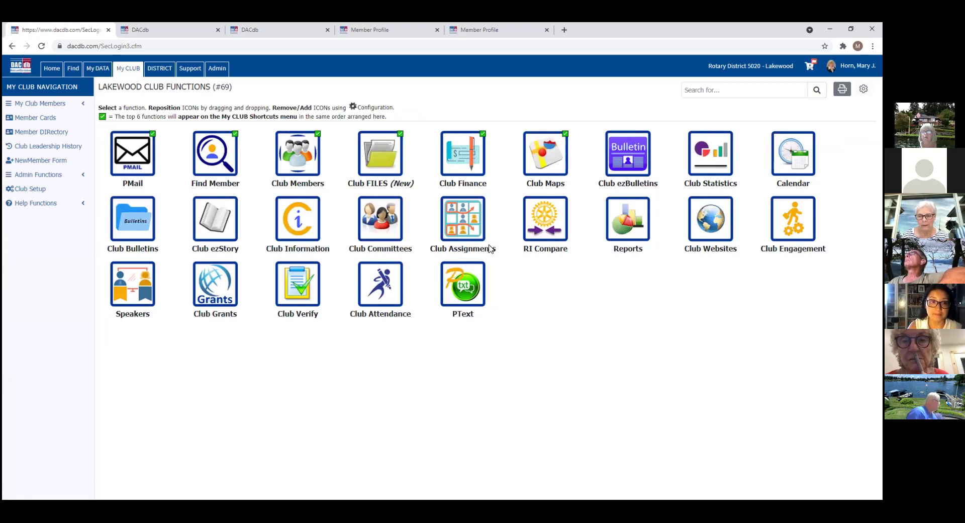
left_click(468, 229)
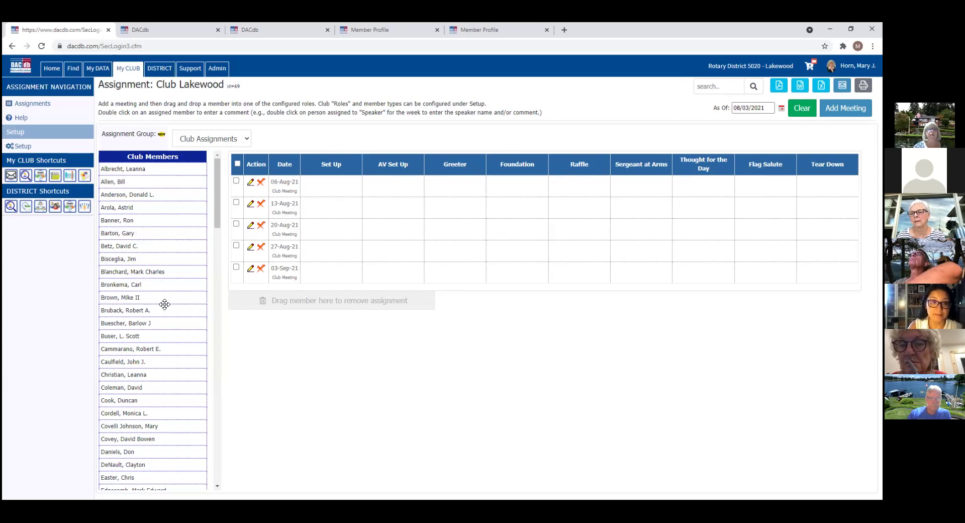
Step: Assign members as Greeter and Raffle for the 06-Aug-21 meeting
scroll(215, 202, "down", 3)
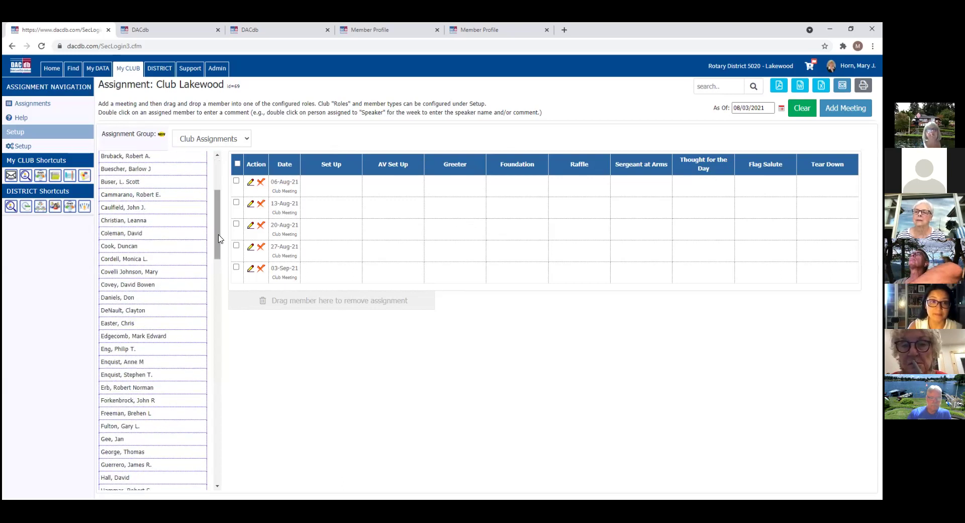
left_click_drag(133, 296, 457, 192)
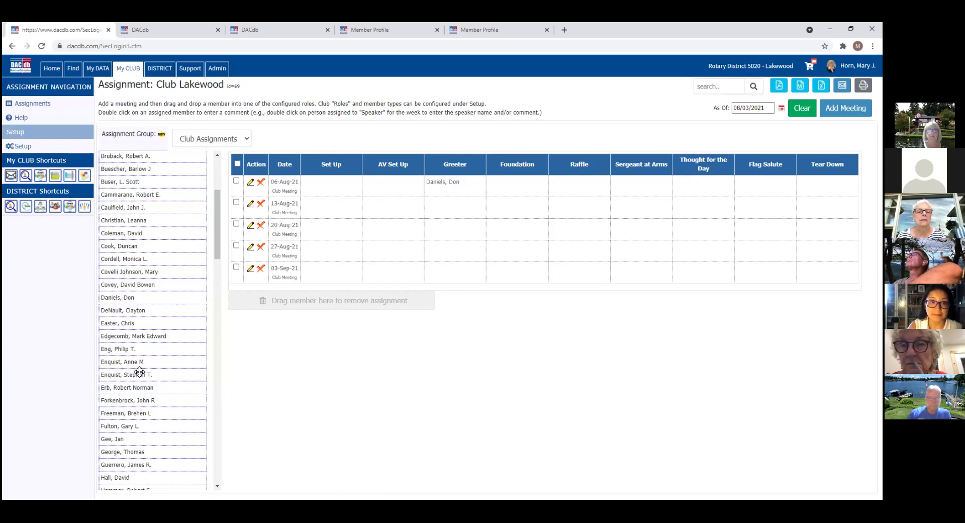
left_click_drag(140, 376, 571, 191)
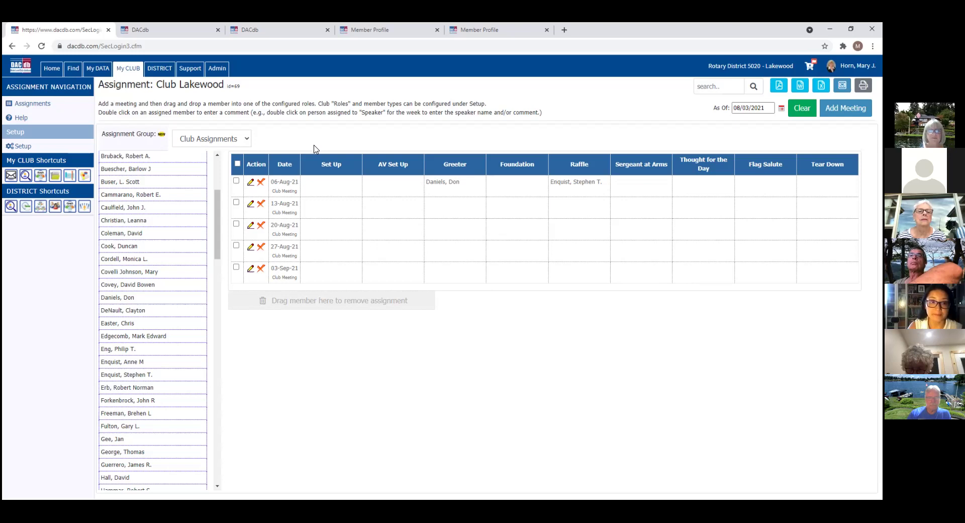
Step: Remove both 06-Aug-21 assignments and return to Lakewood Club Functions
left_click(236, 181)
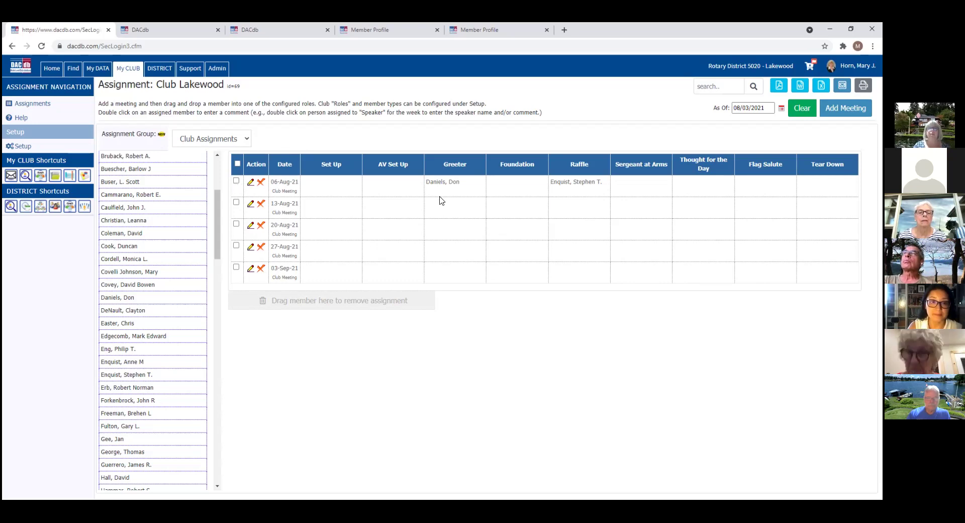
left_click_drag(450, 182, 335, 302)
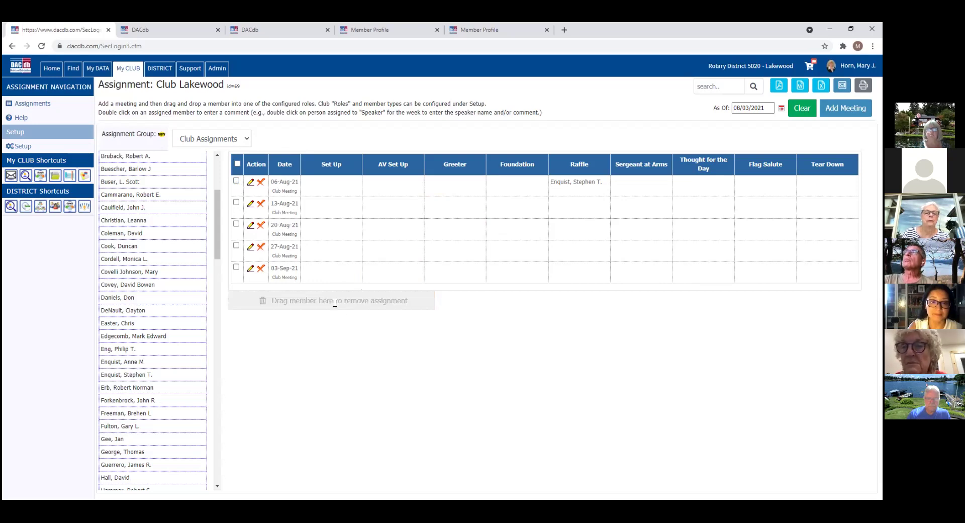
left_click_drag(550, 182, 320, 301)
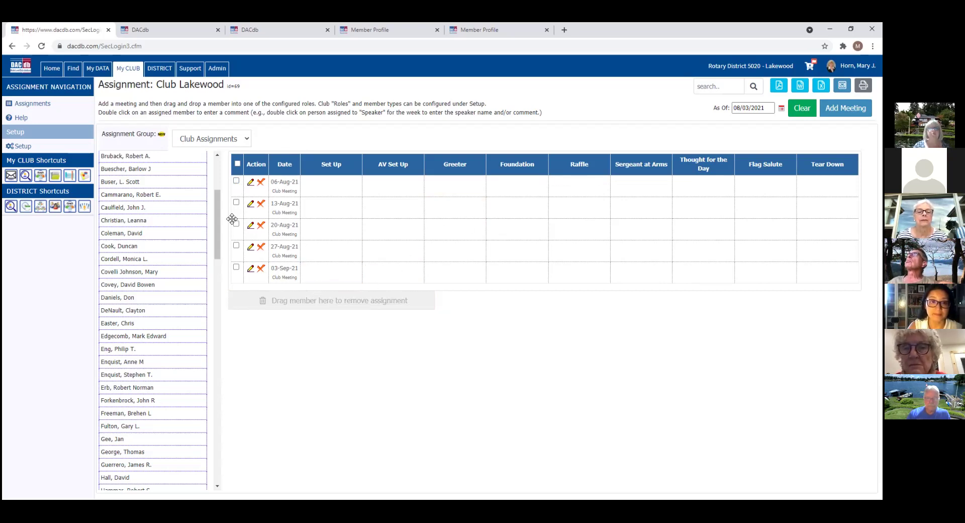
left_click(130, 69)
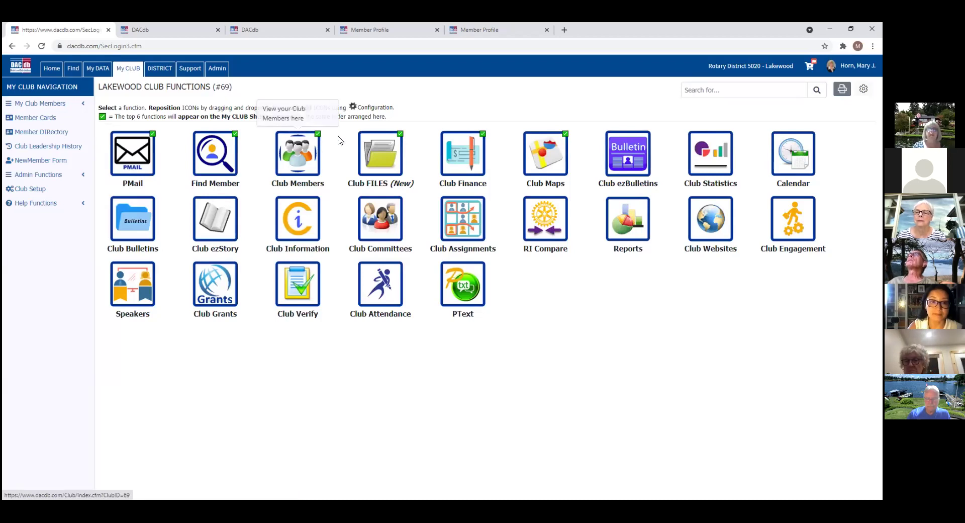
Step: Look over the approved 2021-22 club grant projects, then switch to the District 5020 functions page
left_click(220, 293)
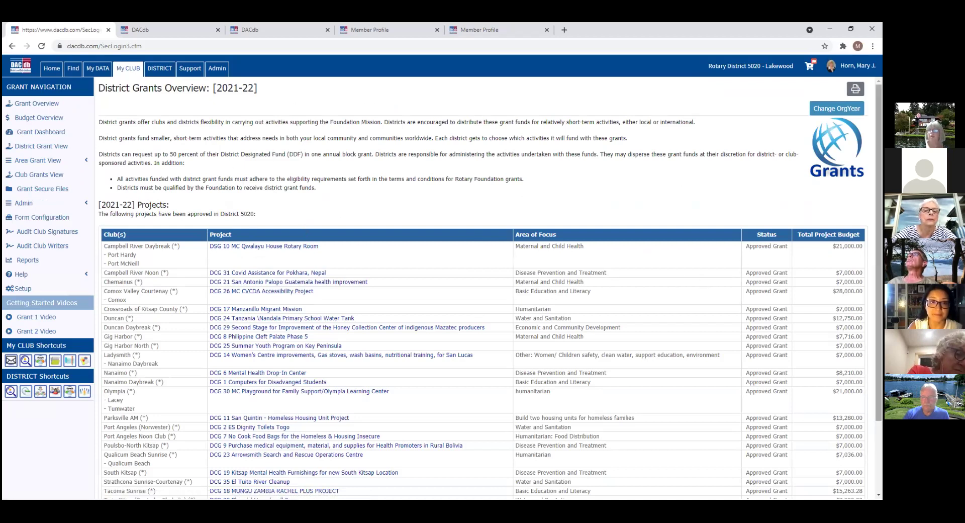
scroll(483, 287, "down", 3)
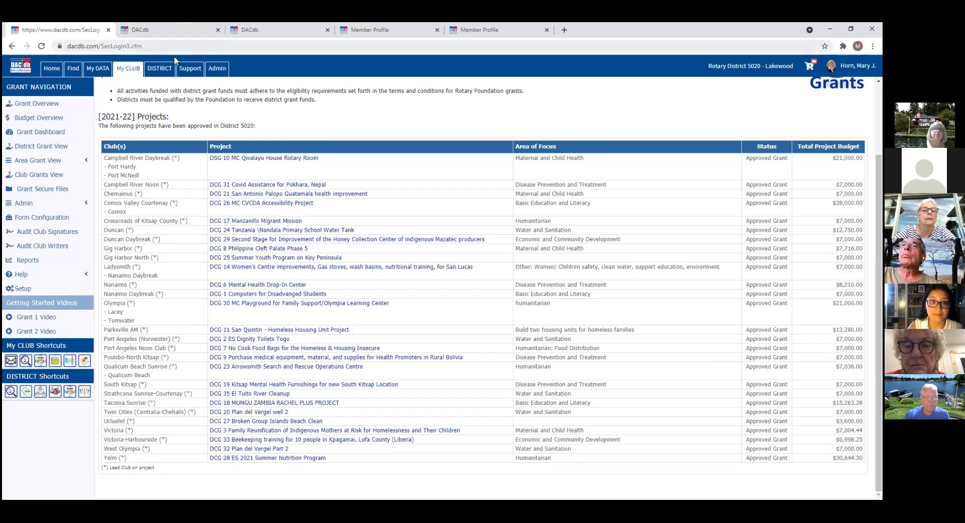
left_click(160, 70)
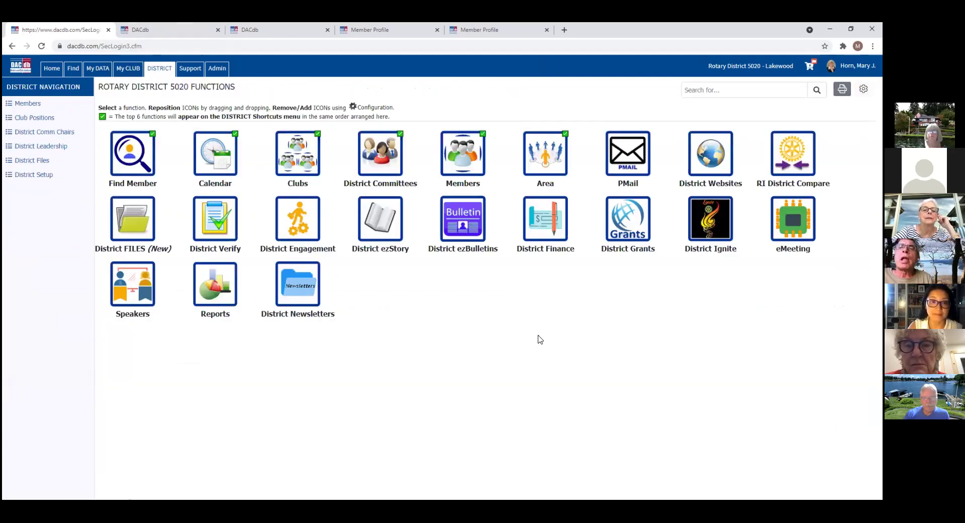
Step: Browse the District Grant View table, including club process and cancelled grants, then return to Lakewood
left_click(630, 229)
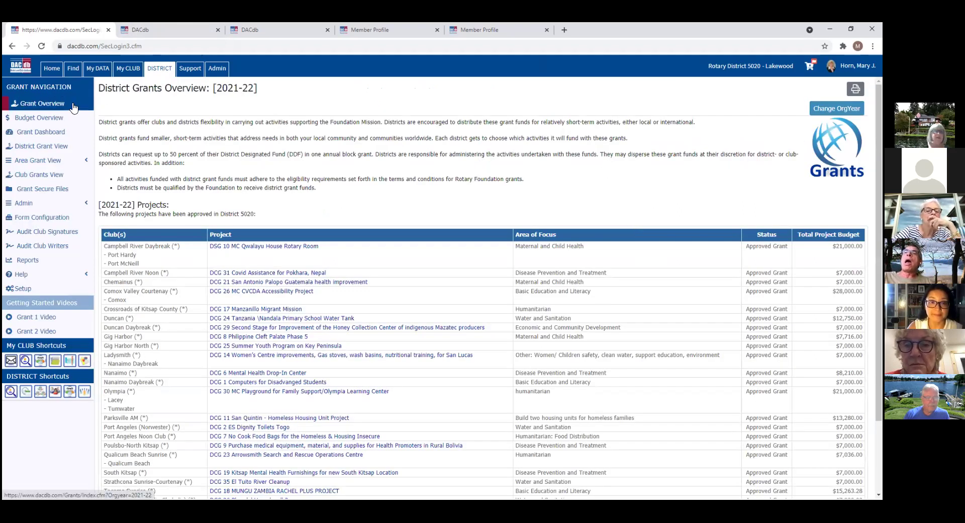
left_click(48, 146)
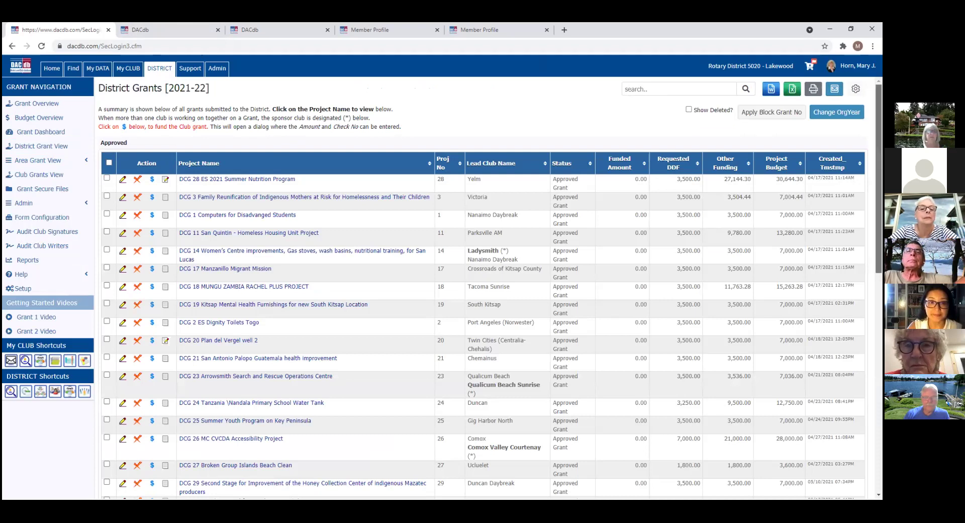
scroll(483, 287, "down", 5)
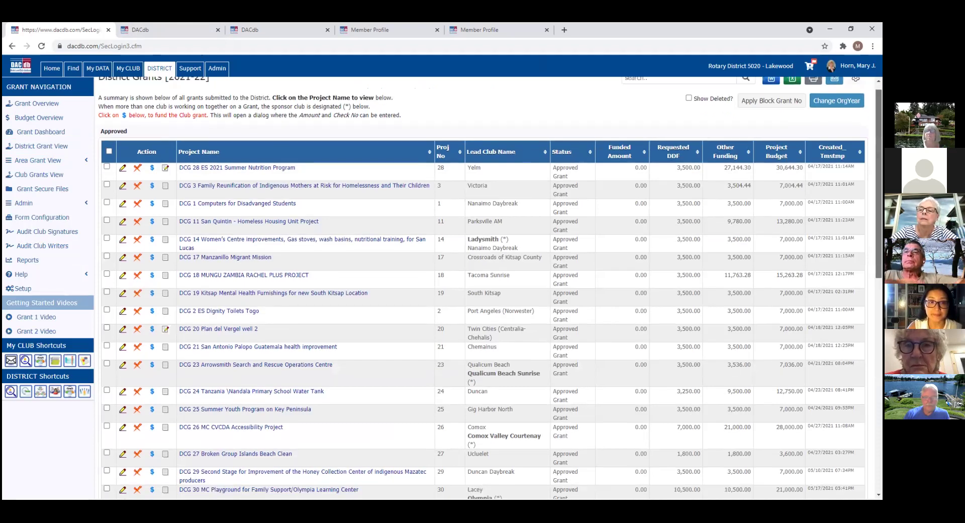
scroll(482, 287, "down", 3)
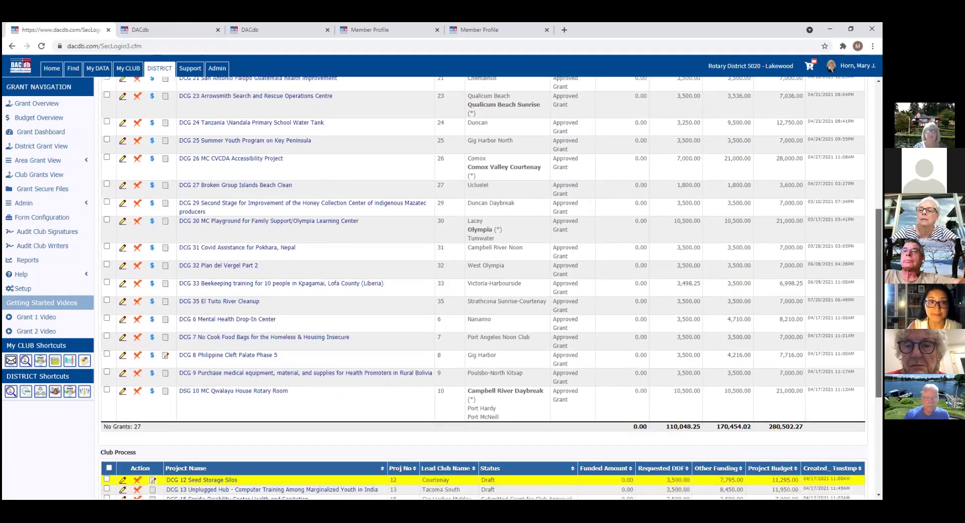
scroll(482, 286, "down", 1)
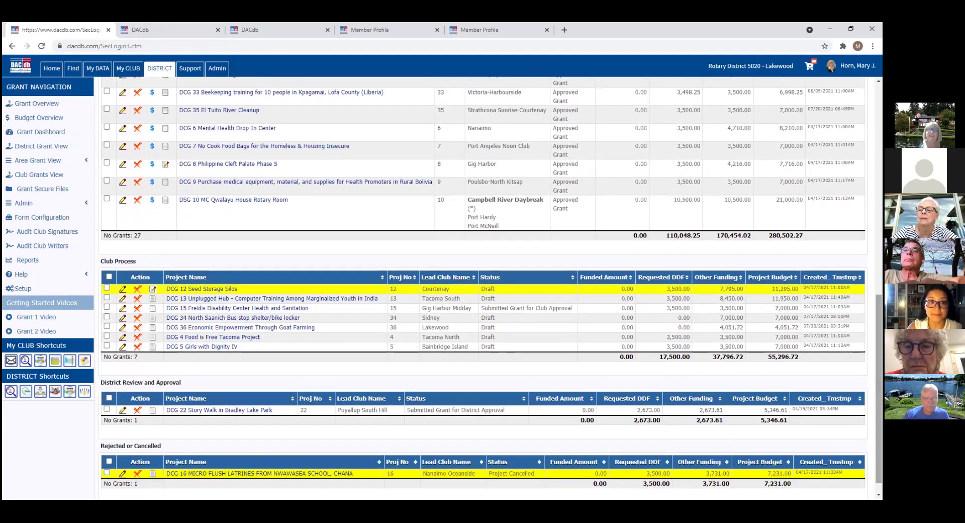
scroll(482, 287, "up", 4)
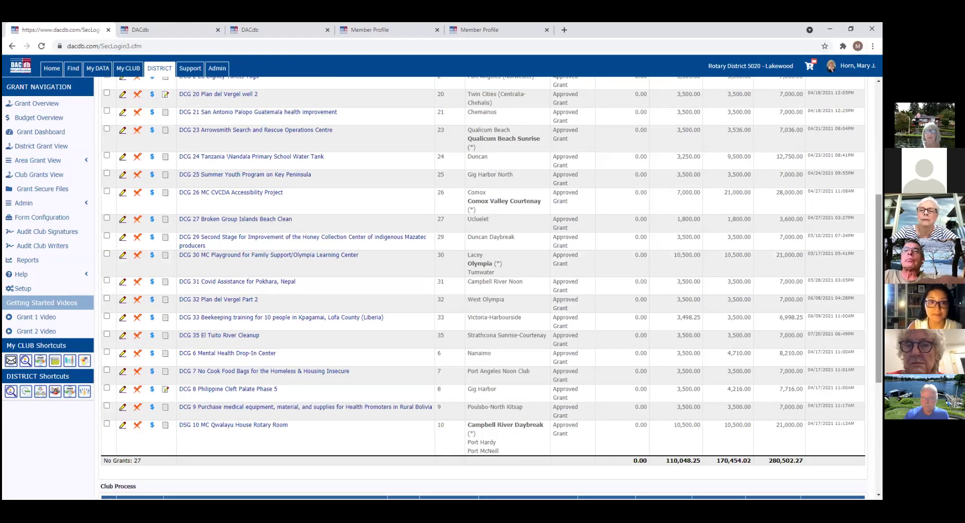
scroll(483, 286, "up", 5)
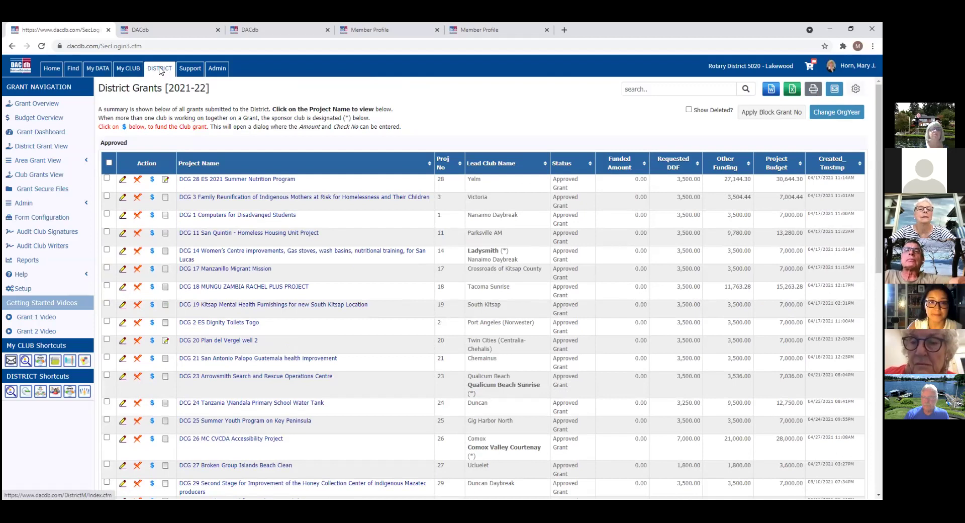
left_click(122, 71)
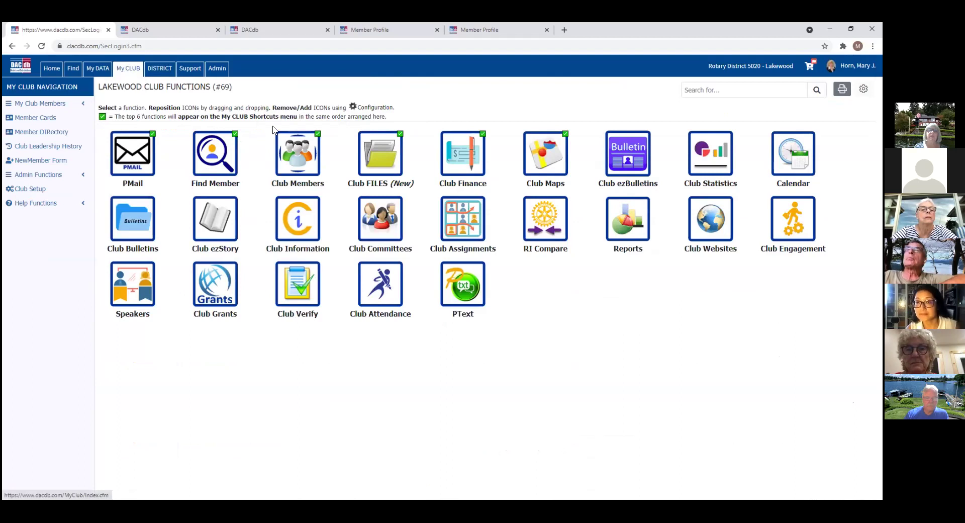
Step: Export the Lakewood member list to a spreadsheet, open it, then return to Lakewood Club Functions
left_click(300, 164)
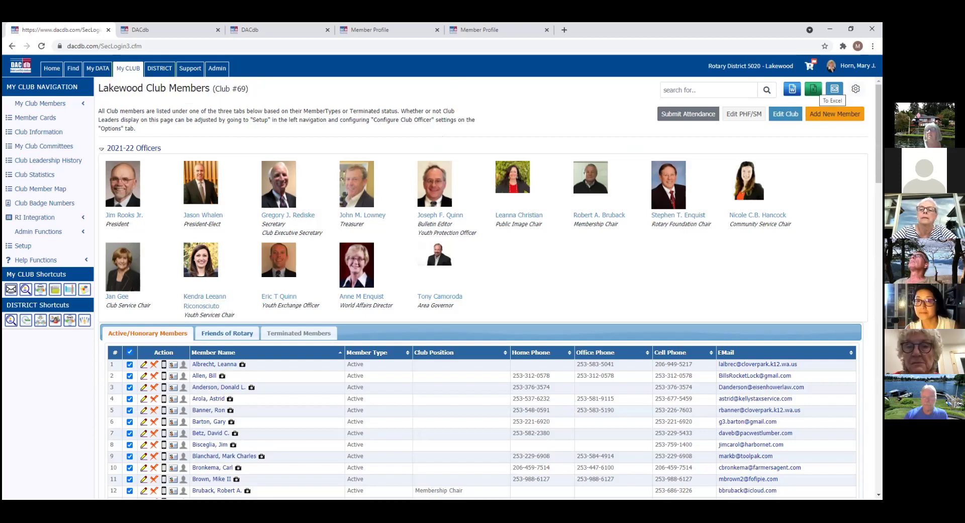
left_click(813, 89)
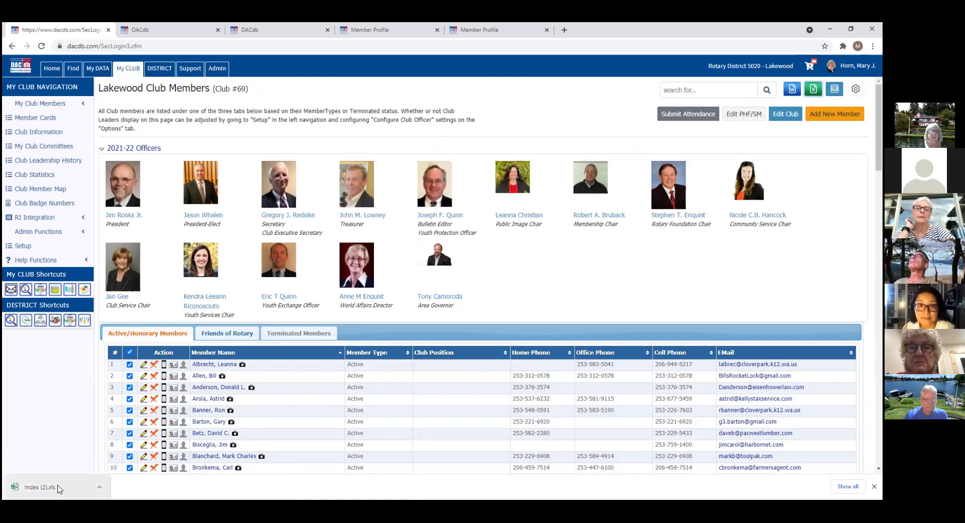
left_click(101, 488)
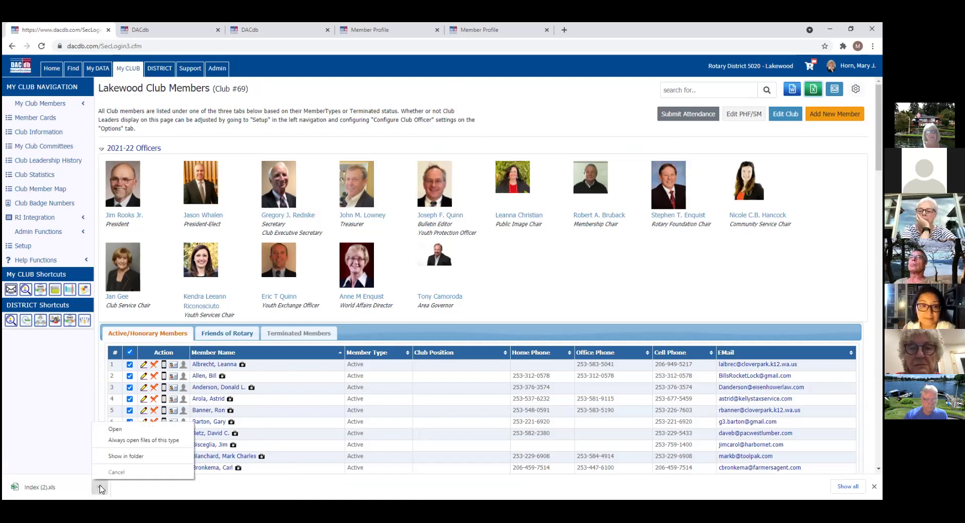
left_click(125, 432)
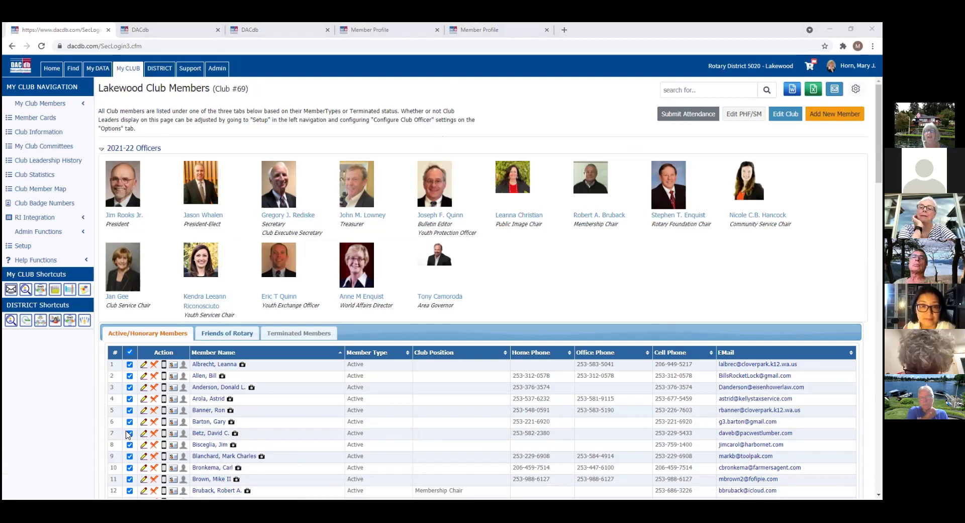
left_click(405, 308)
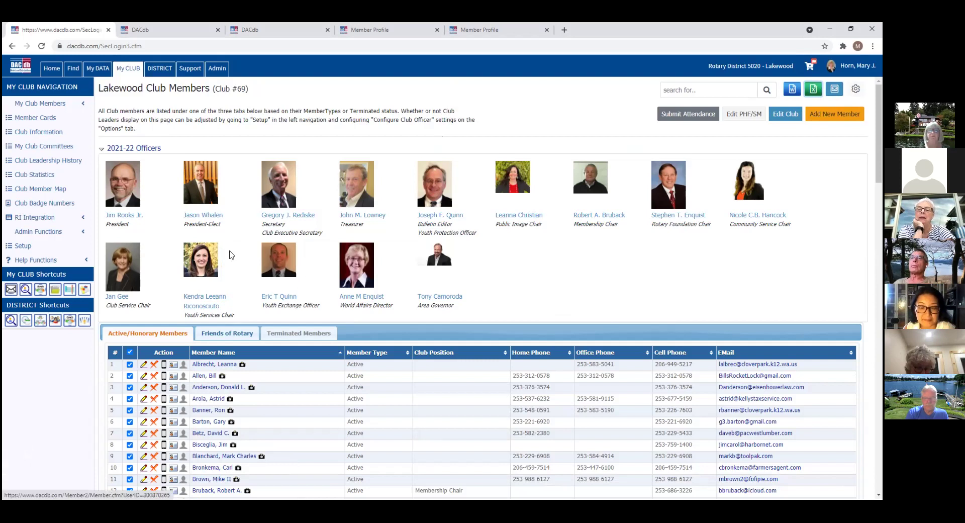
left_click(129, 69)
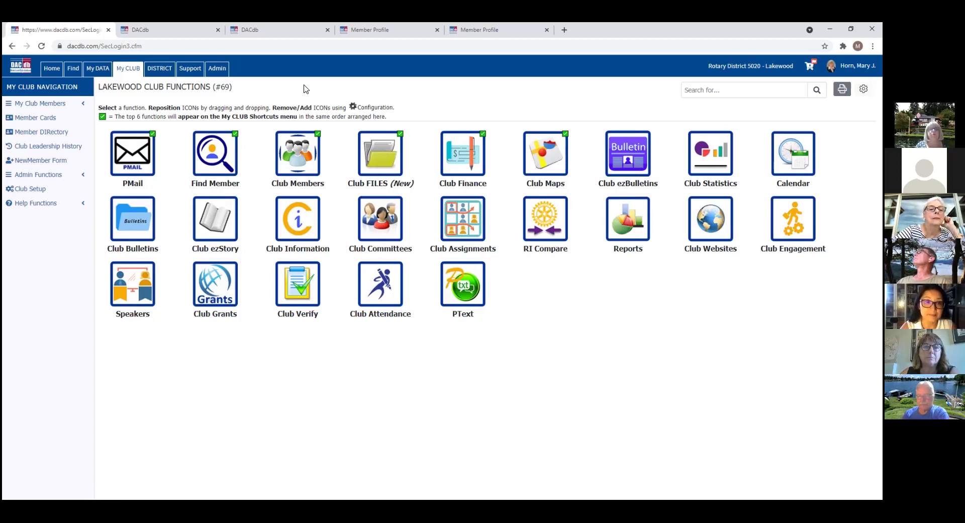
Step: Download the QuickStart New UI guide from Support's QuickStart Guides and open the PDF
left_click(189, 71)
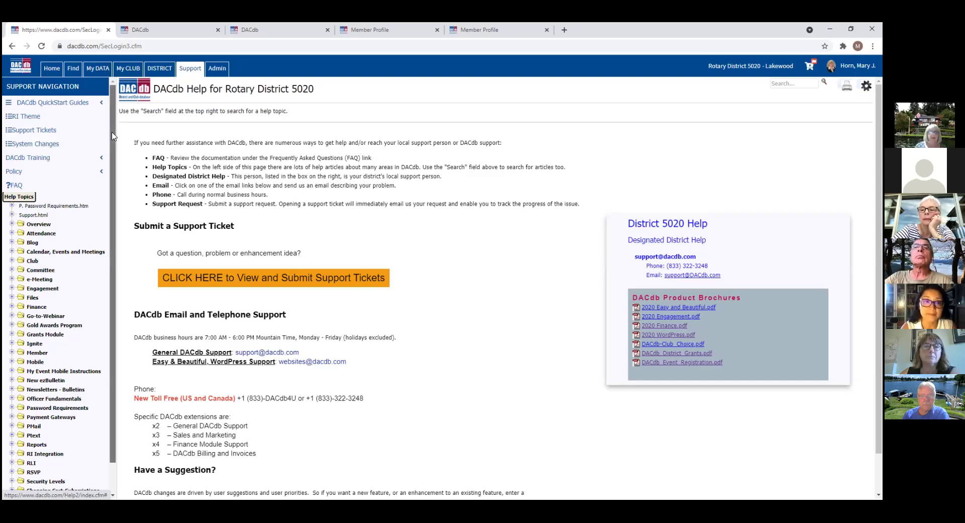
scroll(113, 136, "down", 1)
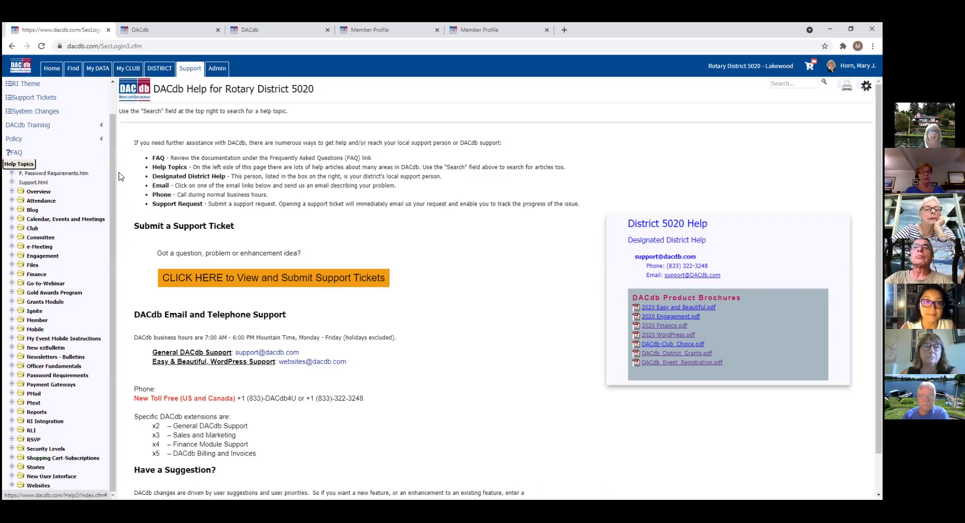
scroll(115, 241, "up", 1)
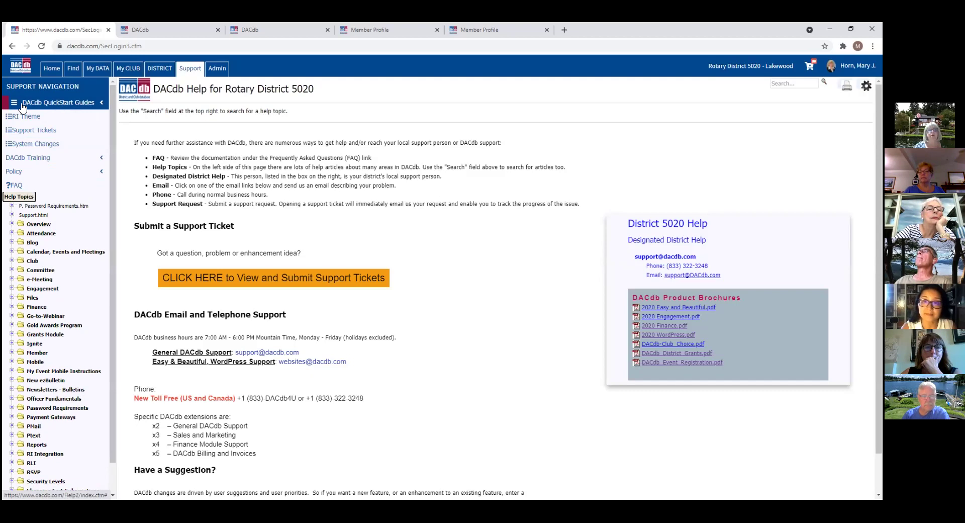
left_click(69, 103)
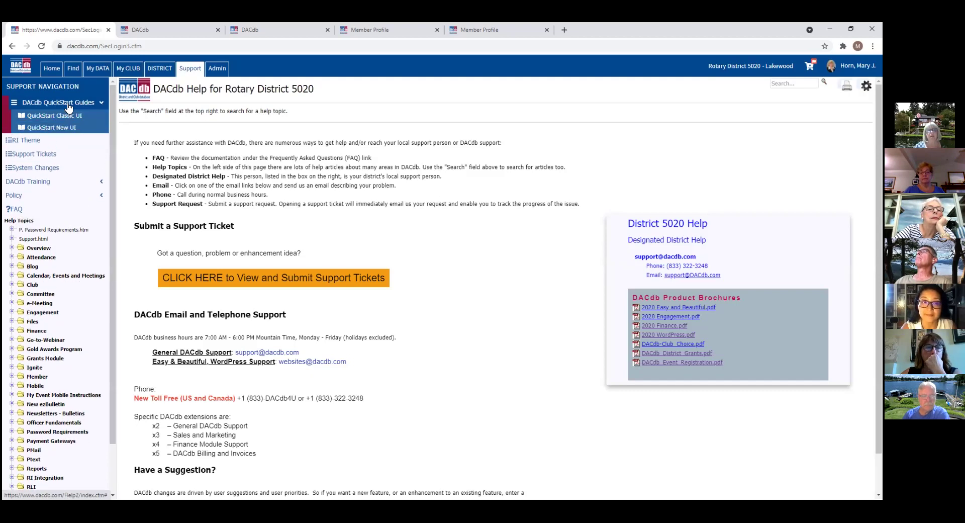
left_click(62, 129)
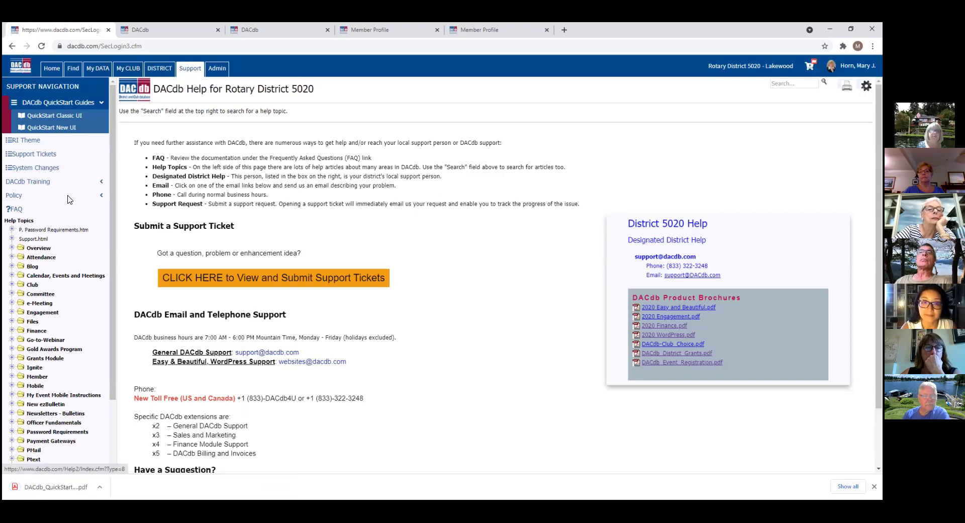
left_click(100, 488)
left_click(116, 420)
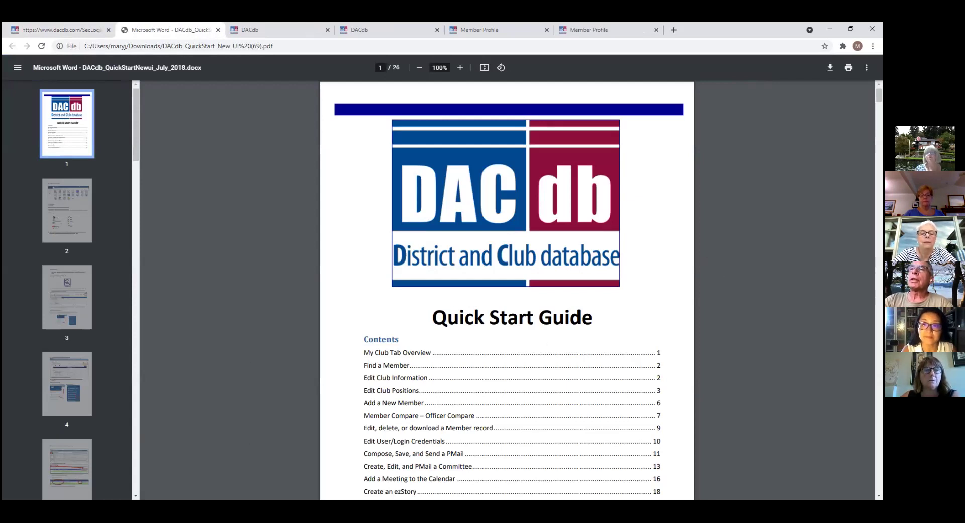
Step: Read the Quick Start Guide's contents list and pages 2–3, then return to the DACdb help tab
scroll(507, 290, "down", 3)
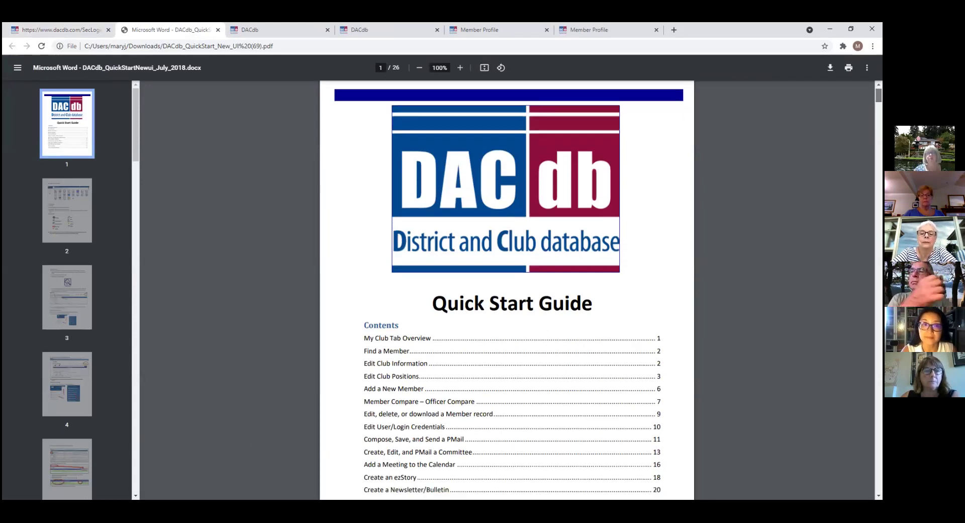
scroll(507, 289, "down", 2)
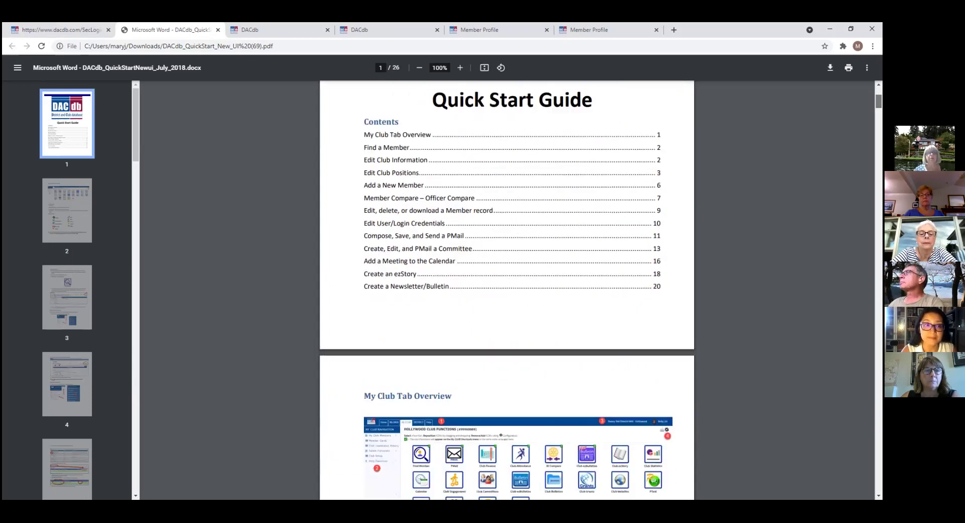
scroll(507, 289, "down", 4)
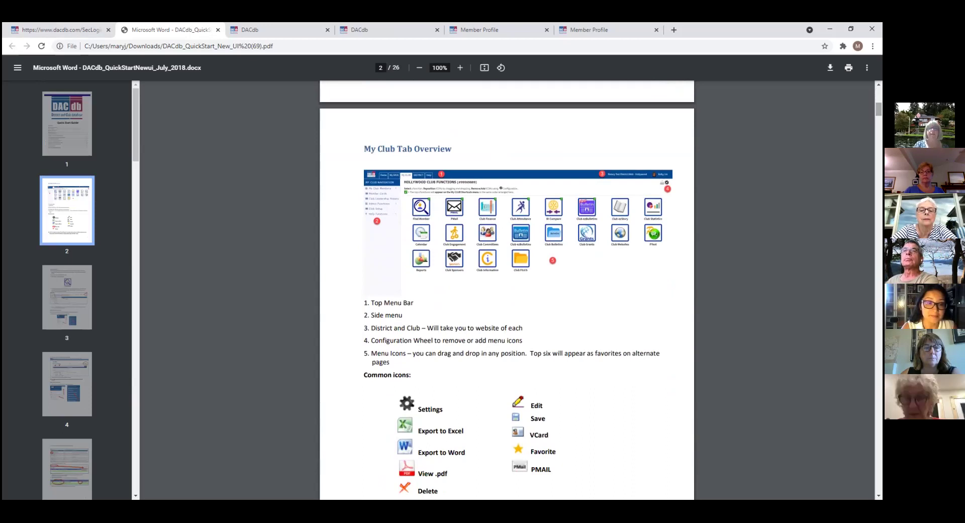
scroll(507, 290, "down", 4)
scroll(507, 290, "down", 3)
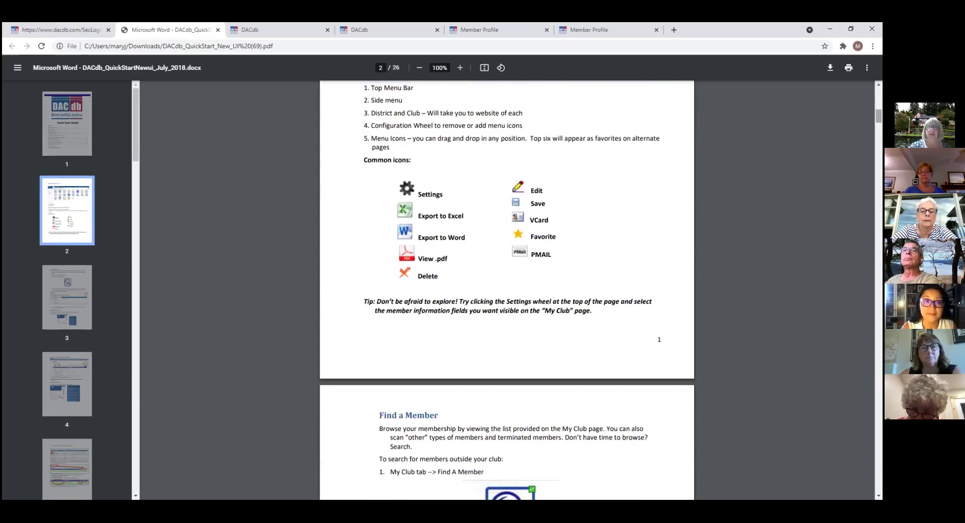
scroll(507, 289, "down", 4)
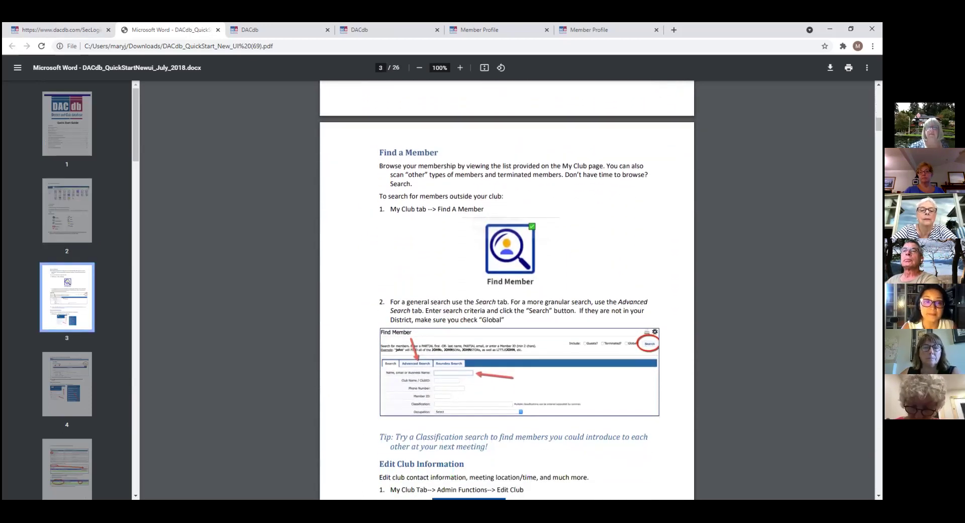
scroll(507, 289, "up", 20)
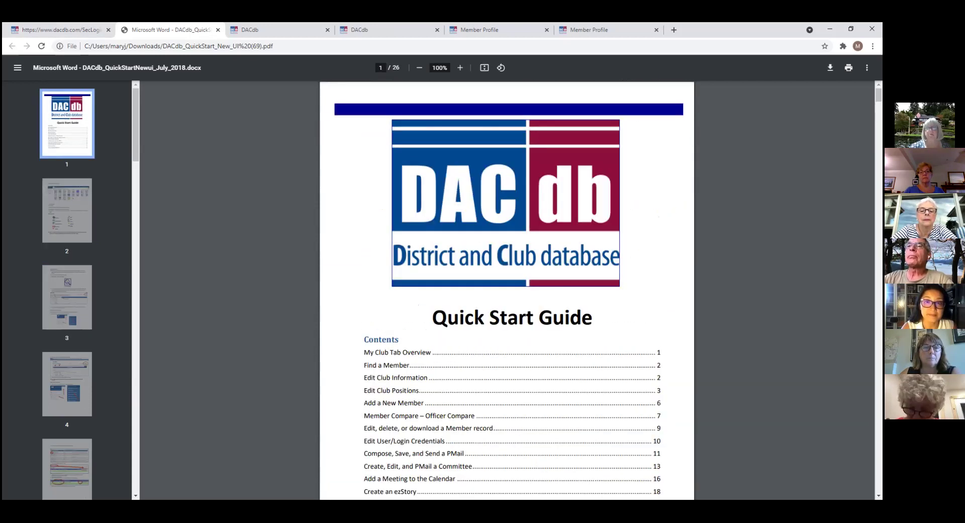
scroll(506, 289, "down", 4)
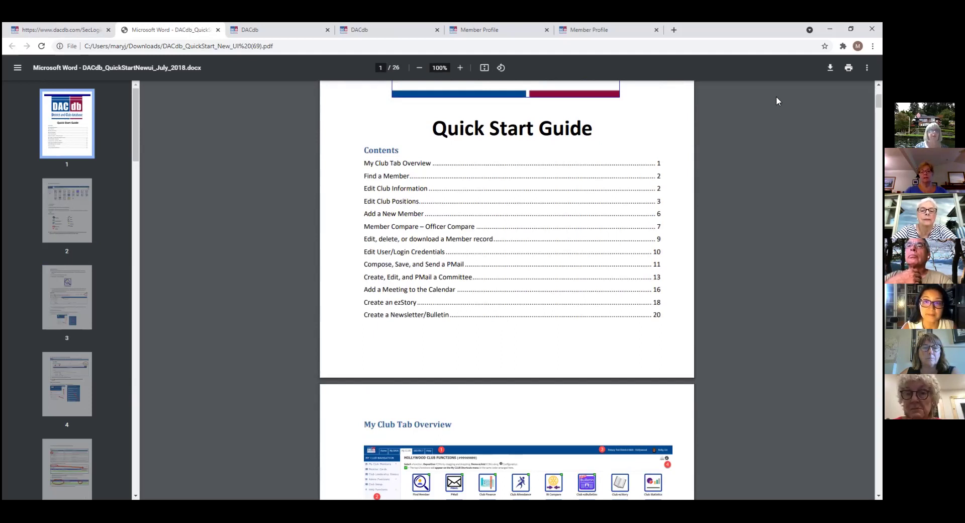
left_click(79, 33)
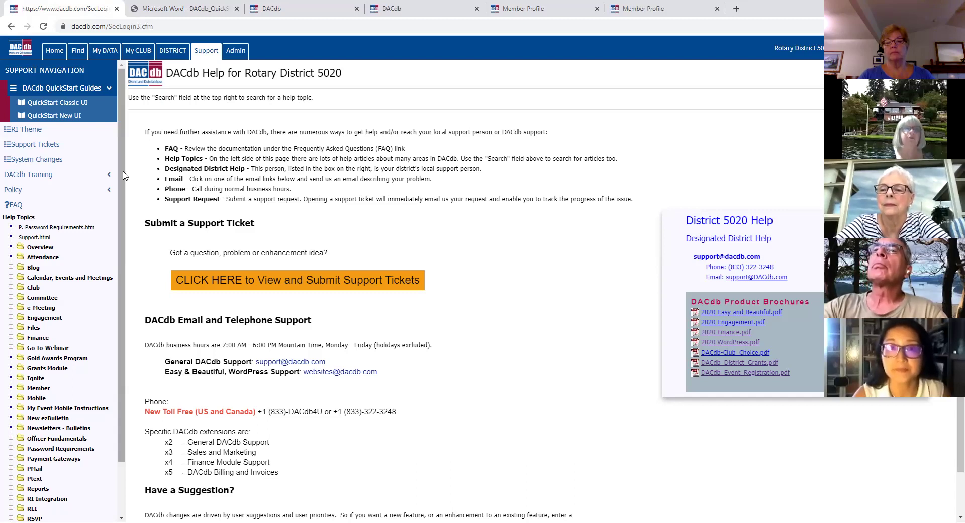
Step: Scroll the Help Topics tree down to Security Levels and expand that folder
scroll(123, 204, "down", 1)
scroll(124, 203, "down", 3)
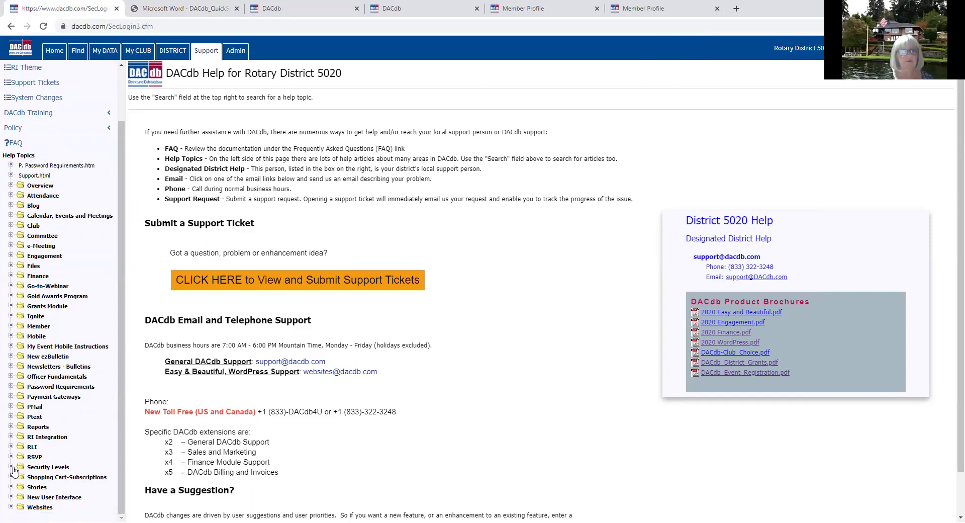
left_click(12, 468)
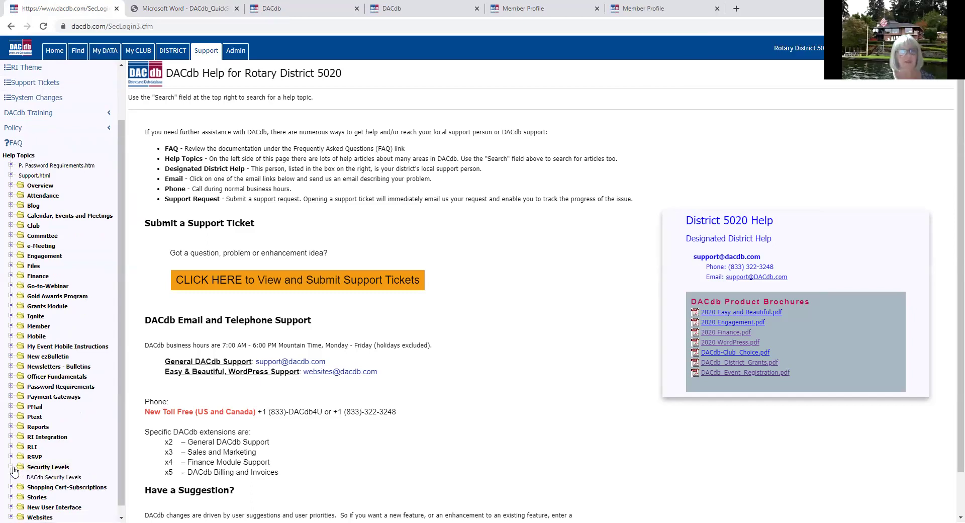
Step: Read the DACdb Security Levels article's permission table, then go back to Lakewood Club Functions
left_click(48, 479)
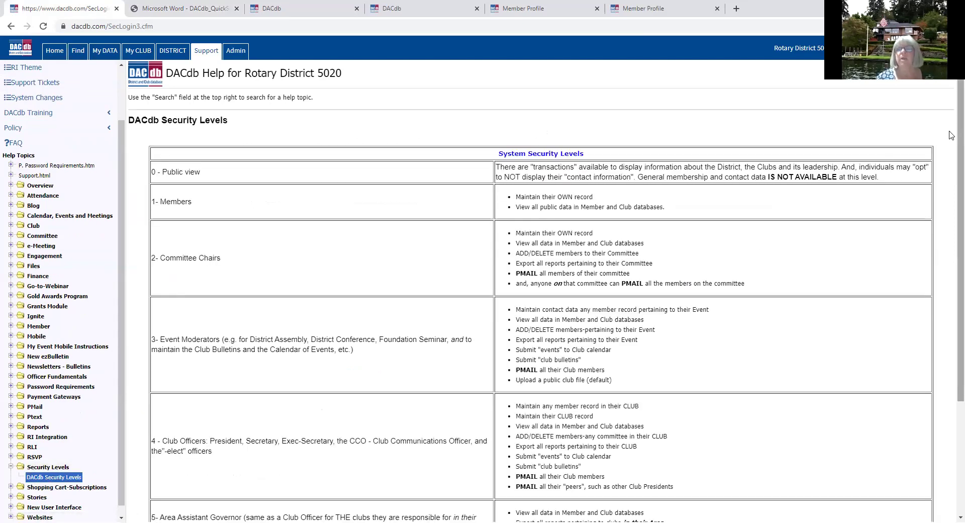
scroll(951, 136, "down", 3)
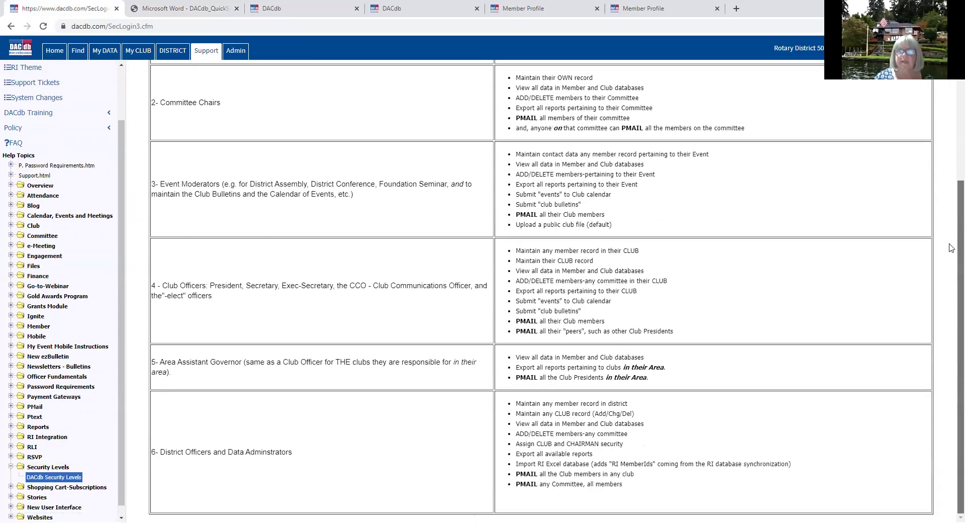
scroll(951, 221, "up", 1)
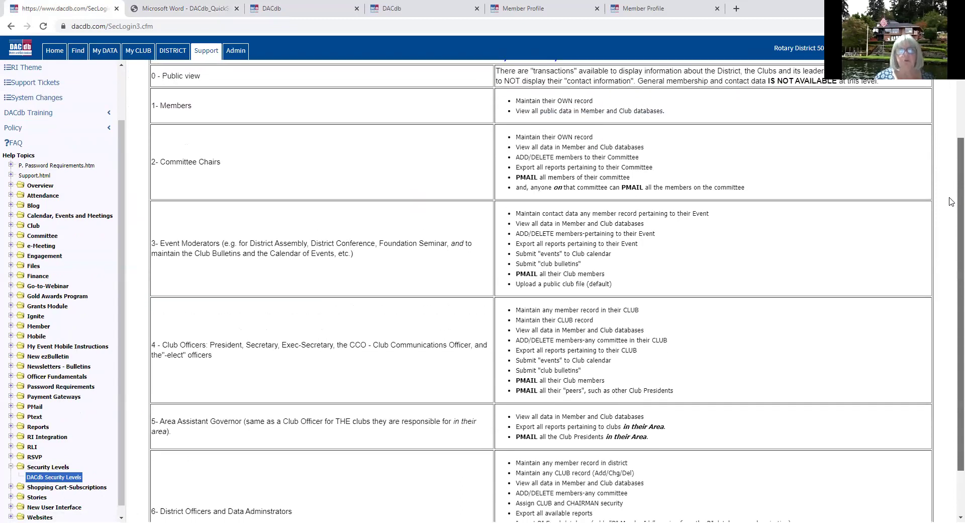
scroll(952, 194, "down", 1)
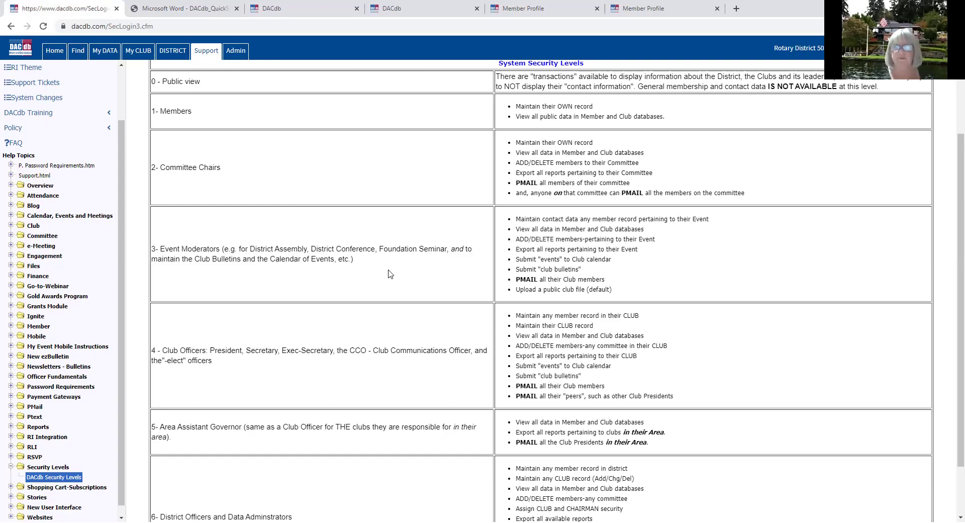
scroll(391, 274, "down", 2)
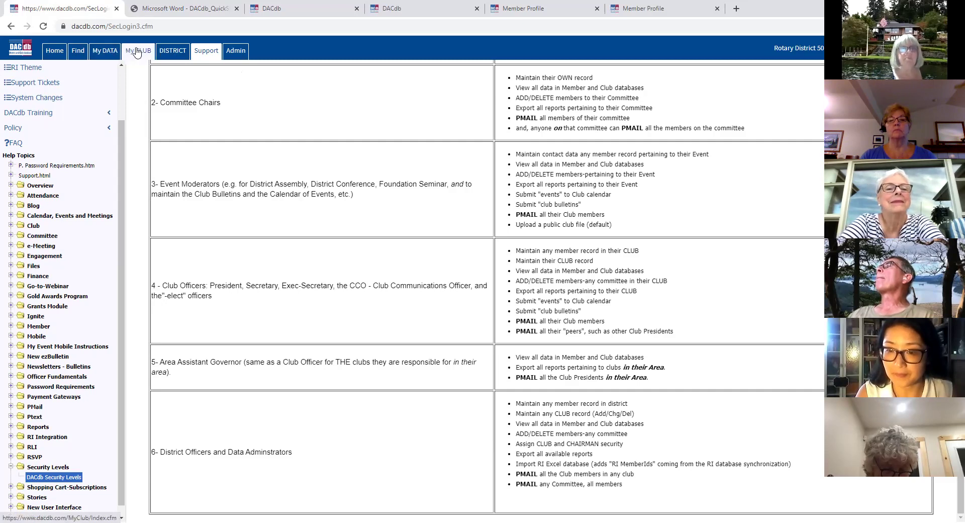
left_click(137, 50)
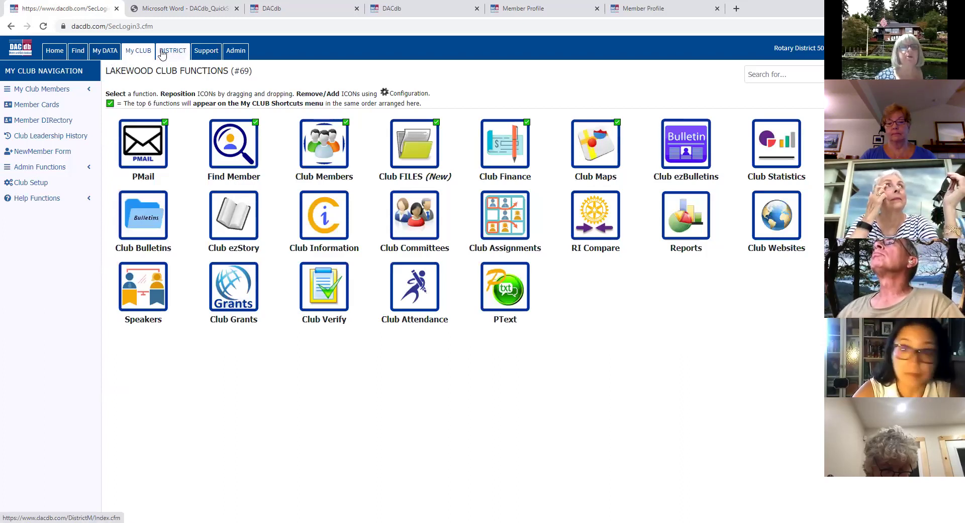
Step: Open your own member record for editing on its login details section
left_click(99, 52)
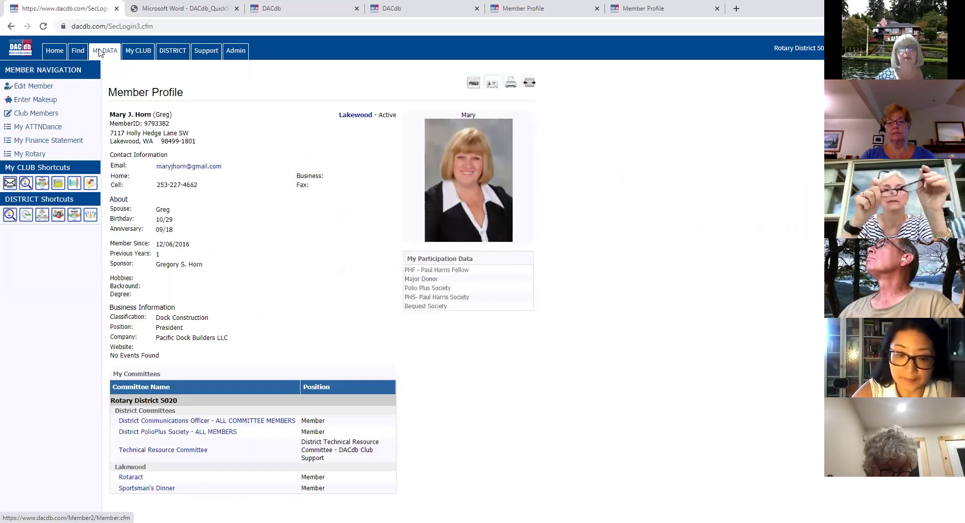
left_click(101, 53)
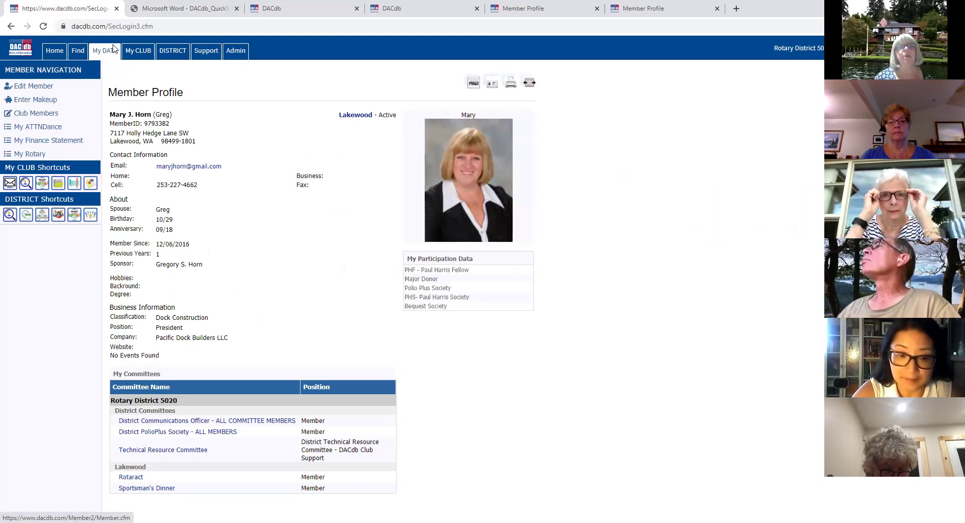
left_click(44, 89)
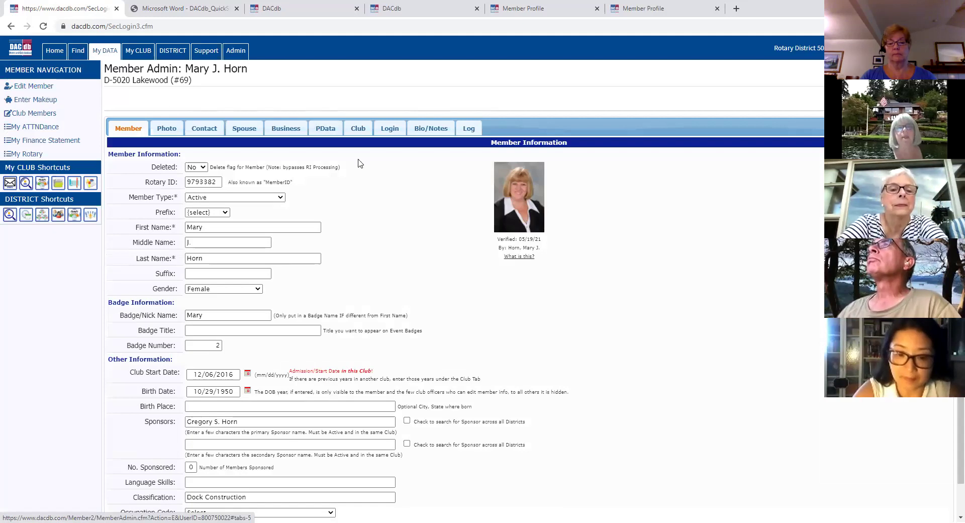
left_click(394, 130)
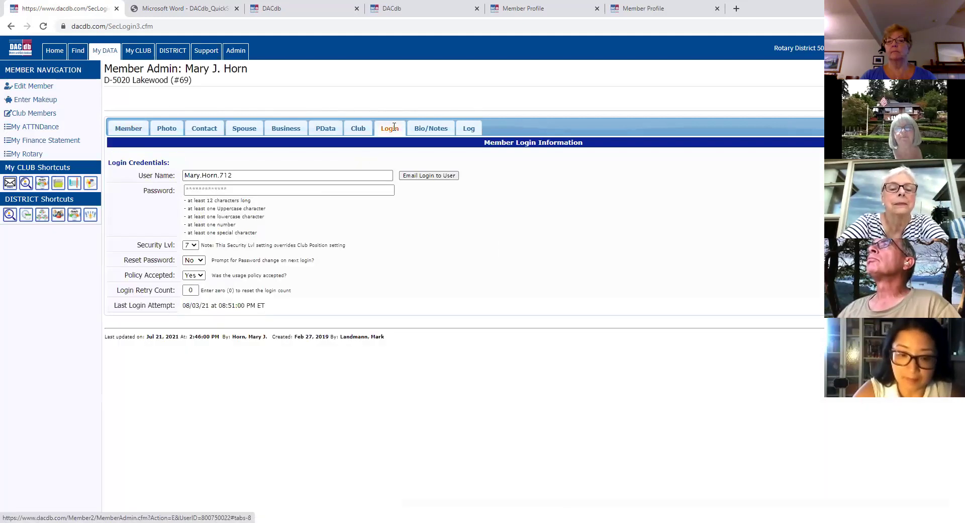
Step: Leave the Security Lvl at 7 and move to the District 5020 functions page
left_click(194, 247)
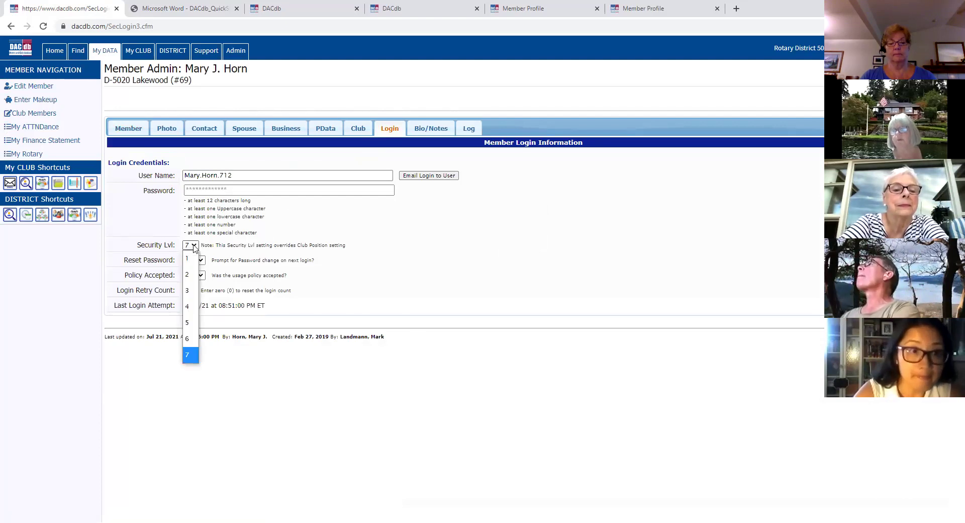
left_click(194, 247)
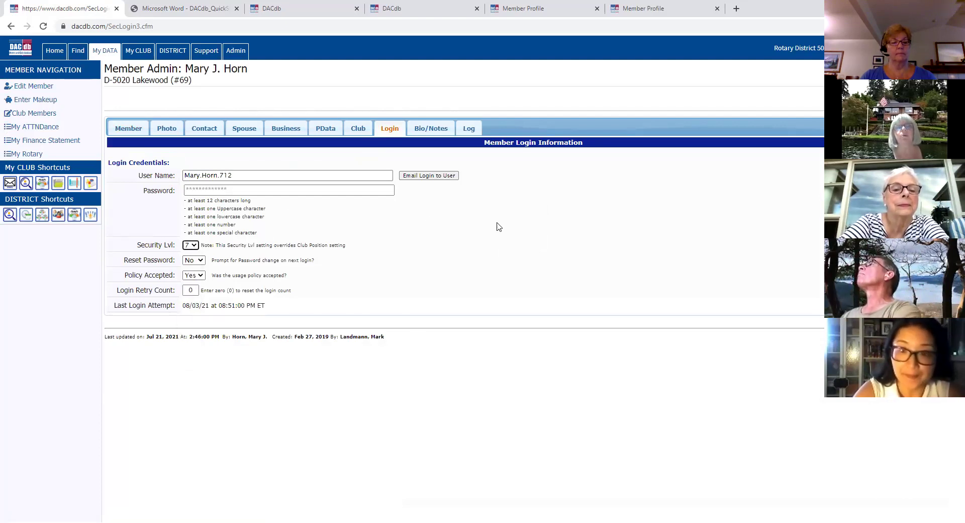
left_click(178, 53)
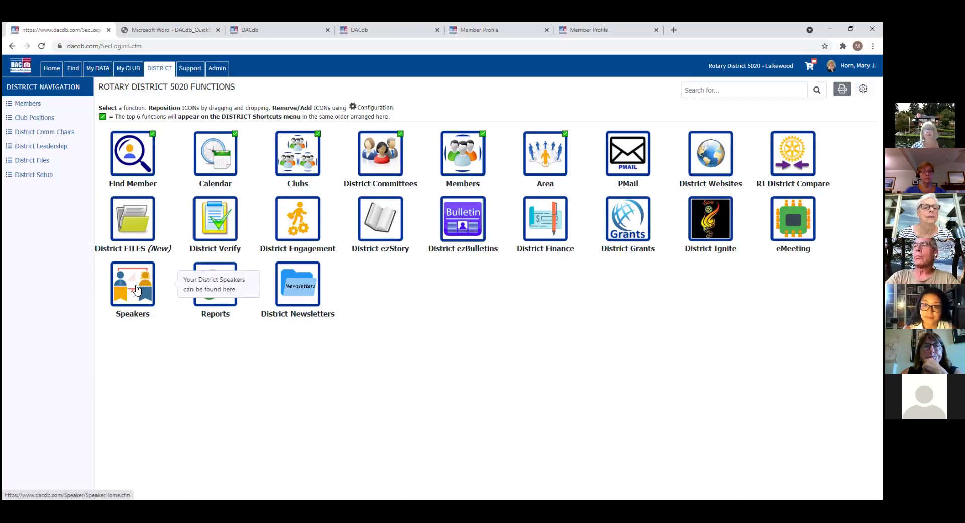
Step: Open the district Speakers tool to show the Presenters overview
left_click(136, 289)
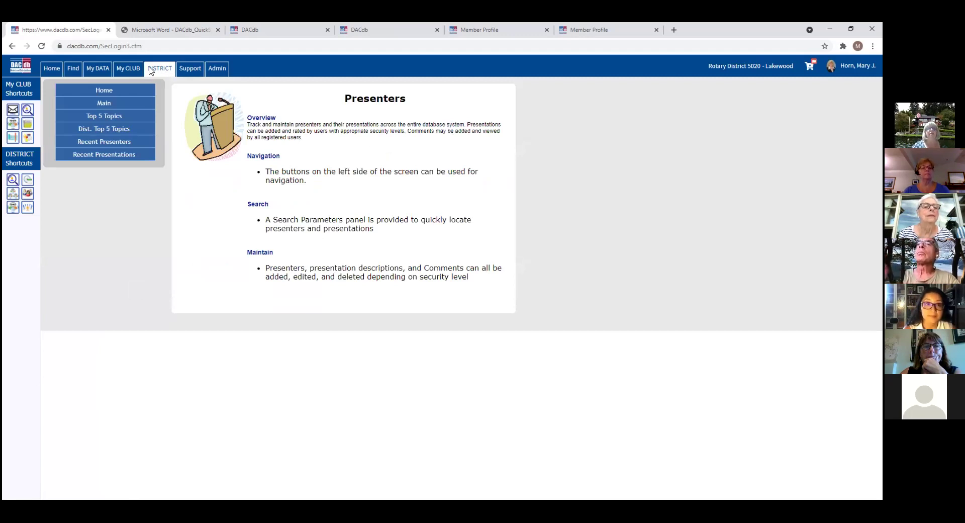
Step: Return to the Lakewood Club Functions (#69) page via the My CLUB tab
left_click(126, 69)
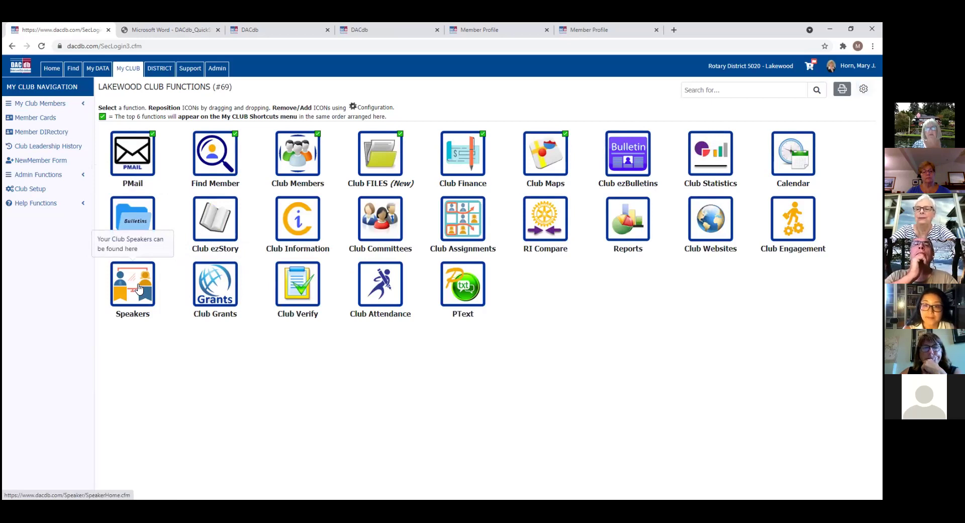
Step: From the DISTRICT functions page, open the Clubs list for Rotary District 5020
left_click(163, 71)
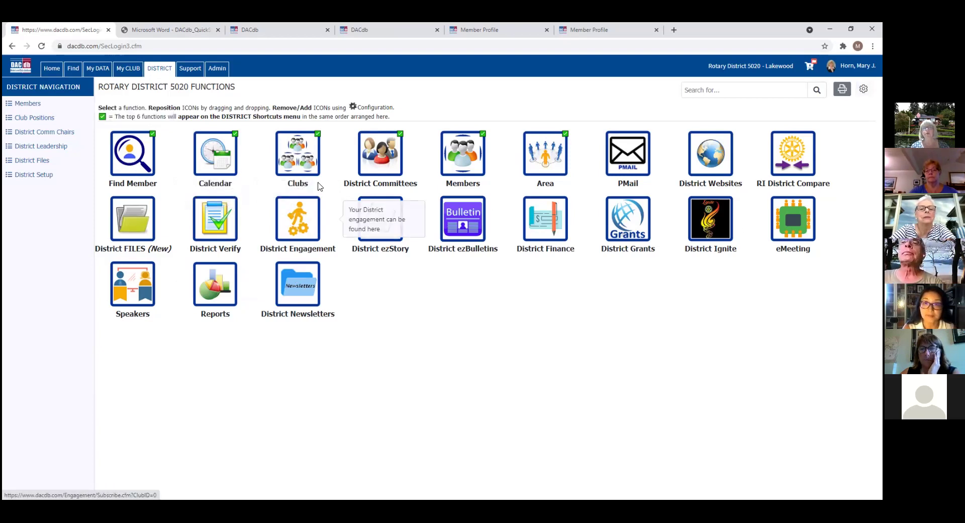
left_click(298, 154)
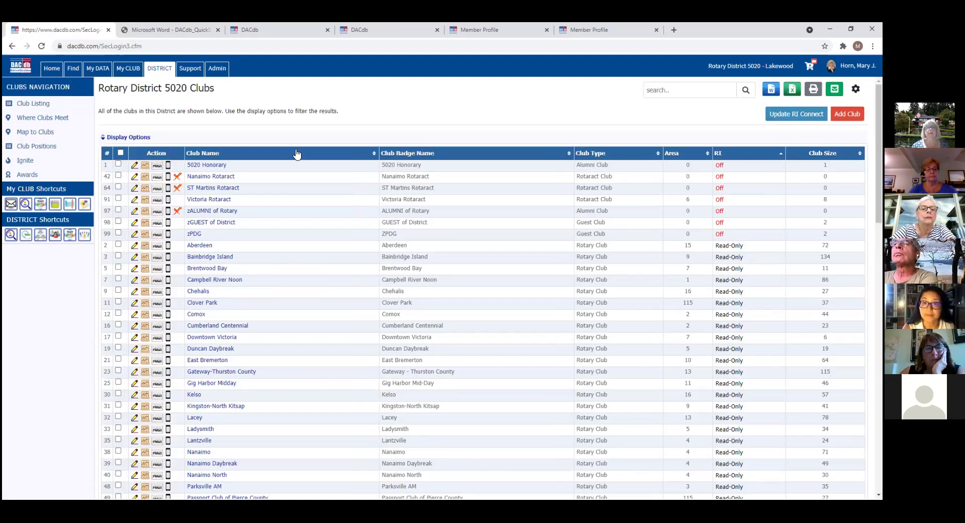
Step: Sort the District 5020 clubs table A–Z by the Club Name column
left_click(213, 154)
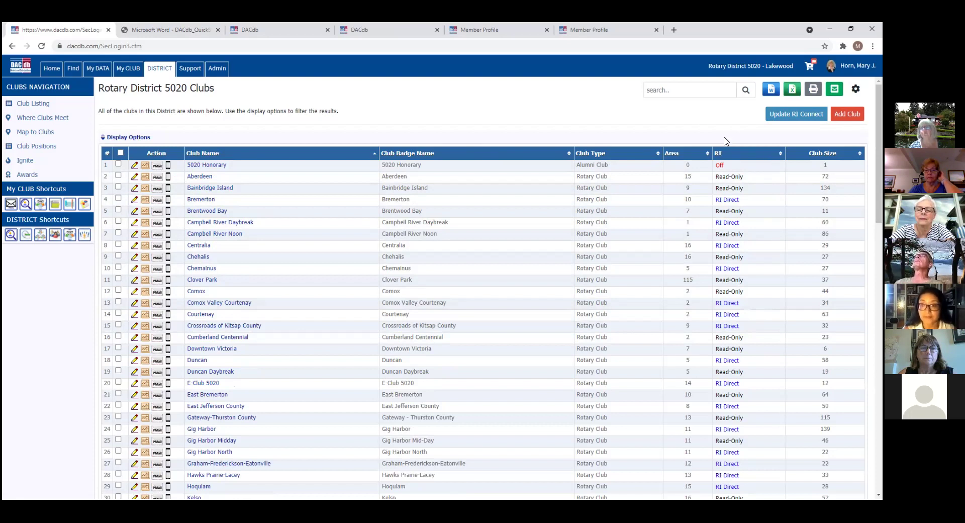
Step: Sort the clubs by RI status, then open the Lakewood club (Club #69) member list
left_click(721, 154)
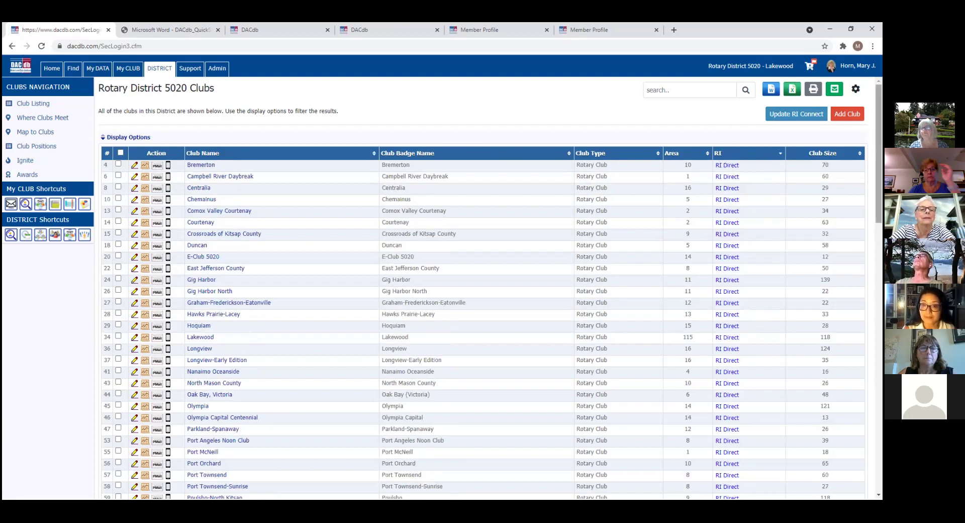
scroll(483, 287, "down", 6)
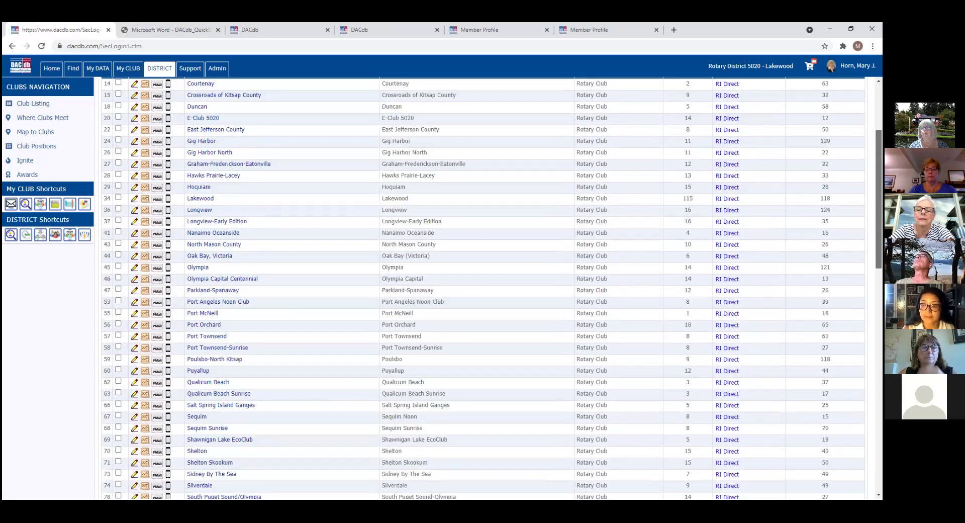
scroll(483, 296, "down", 2)
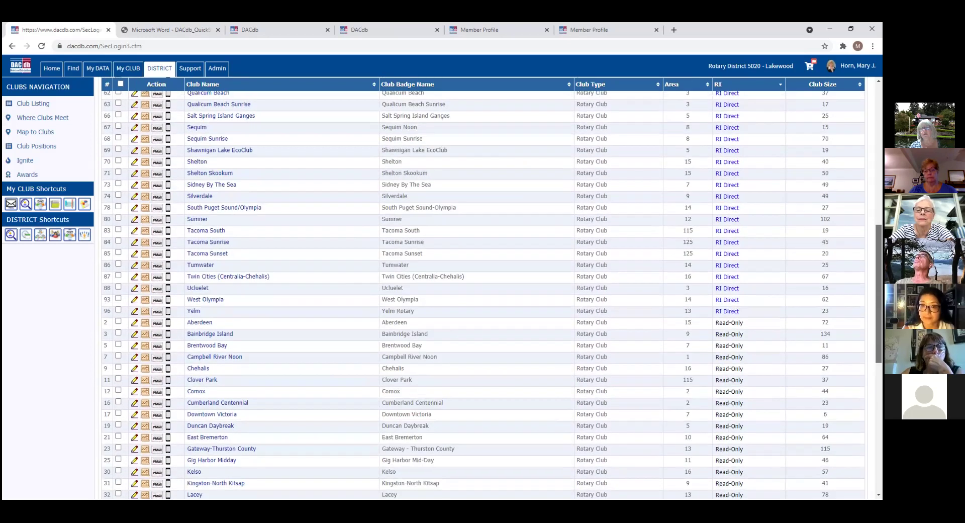
scroll(482, 295, "up", 4)
scroll(483, 295, "up", 5)
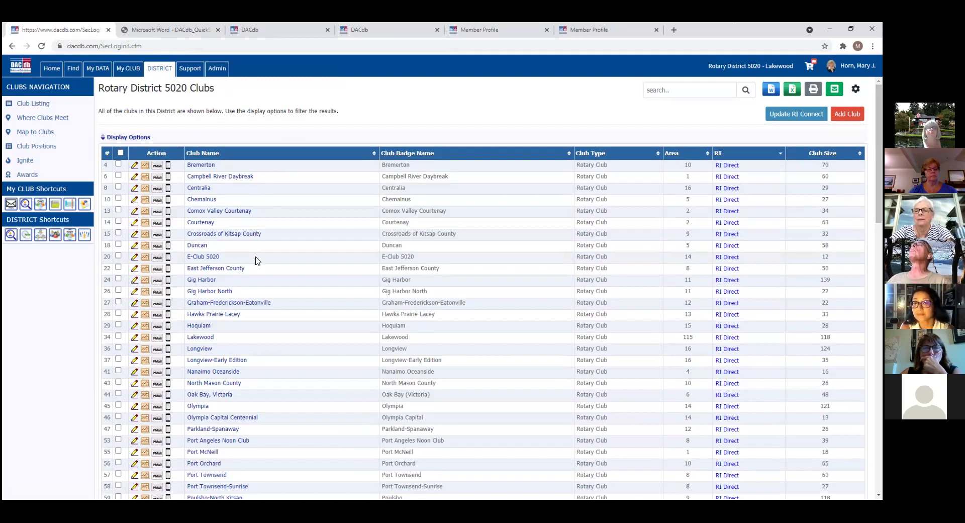
left_click(196, 338)
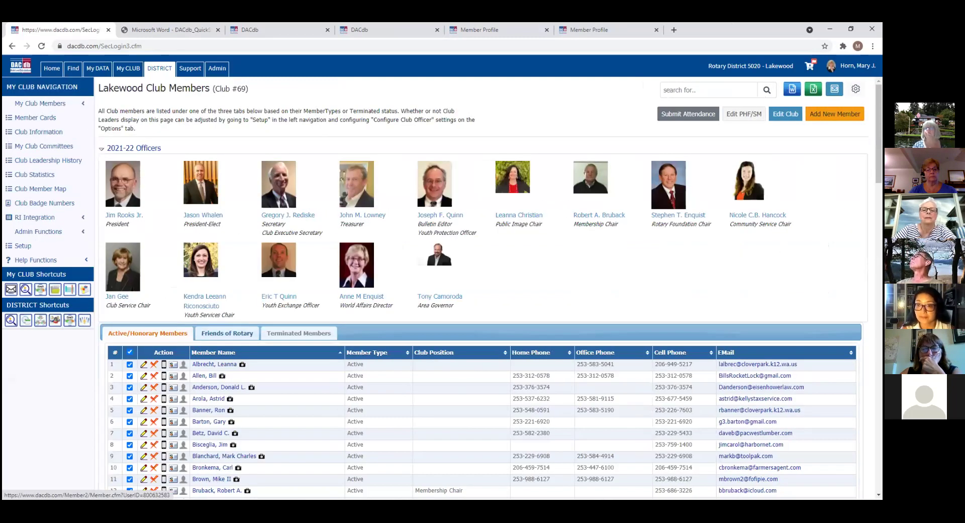
Step: Look over the Lakewood member list, then return to the District 5020 Functions page
scroll(491, 290, "down", 9)
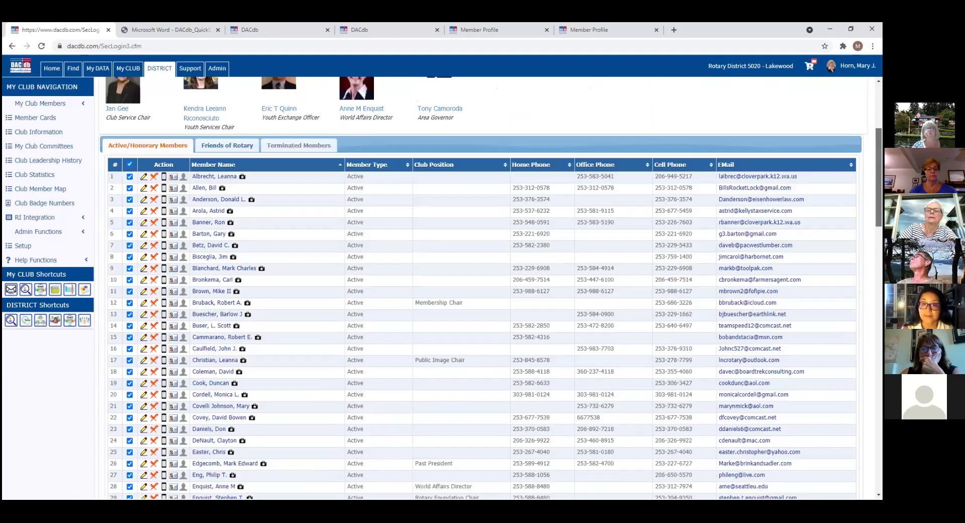
scroll(490, 289, "down", 4)
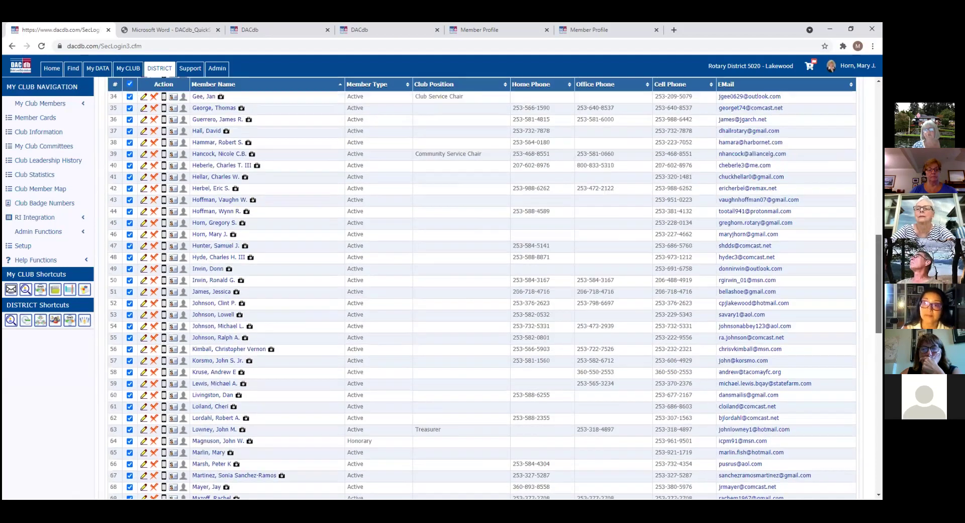
scroll(490, 289, "up", 13)
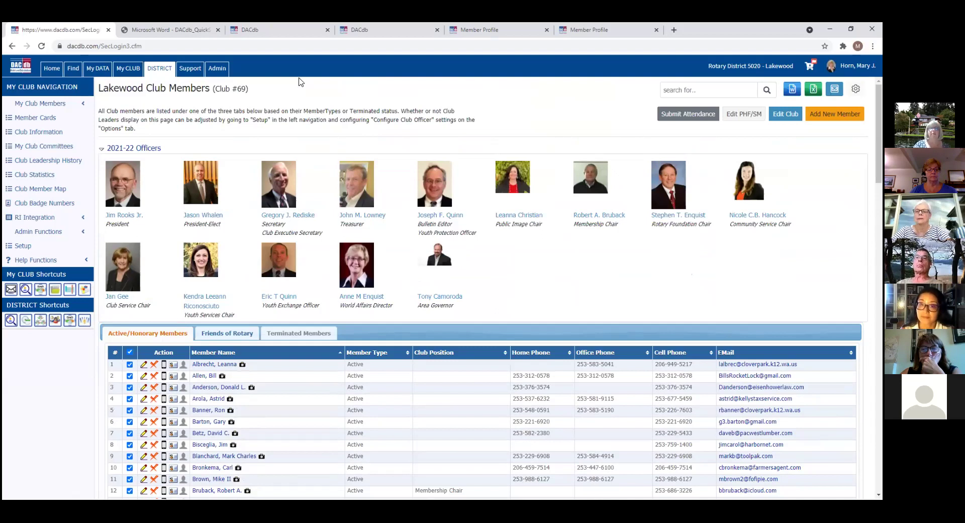
left_click(159, 70)
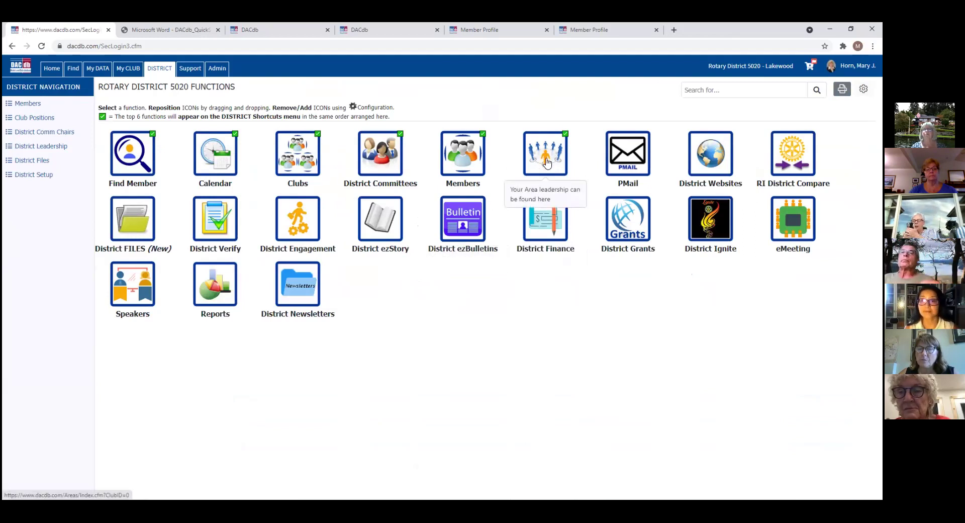
Step: Open the Area and Club Officer Listing 2021-22 using the Area icon
left_click(547, 162)
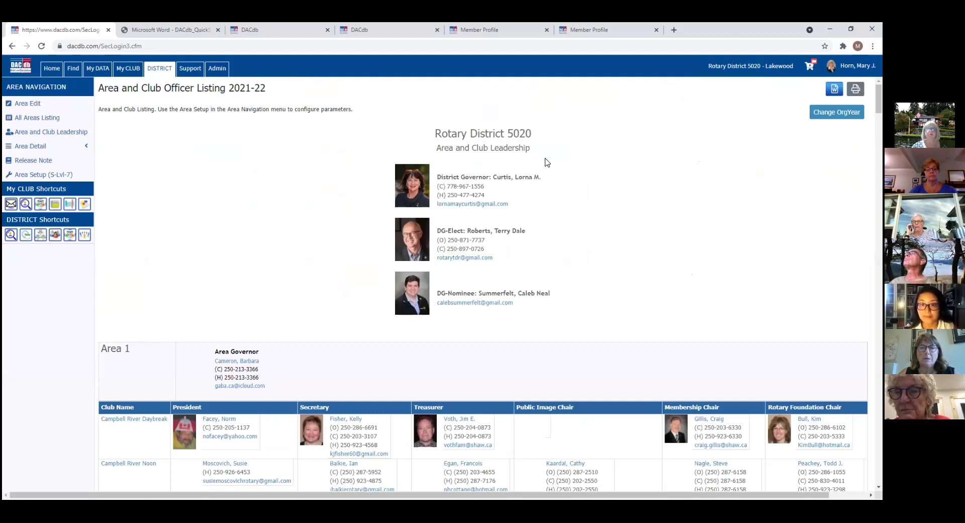
left_click_drag(879, 99, 879, 109)
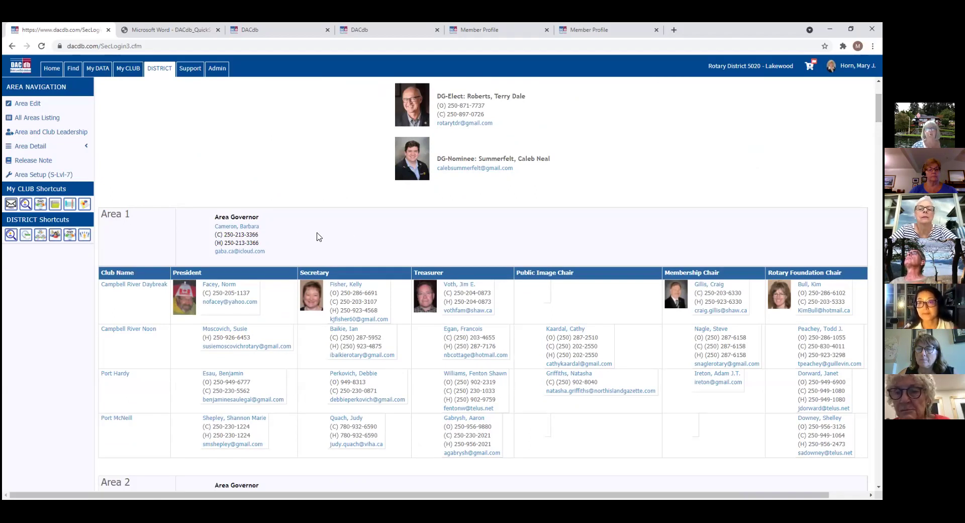
scroll(411, 233, "down", 2)
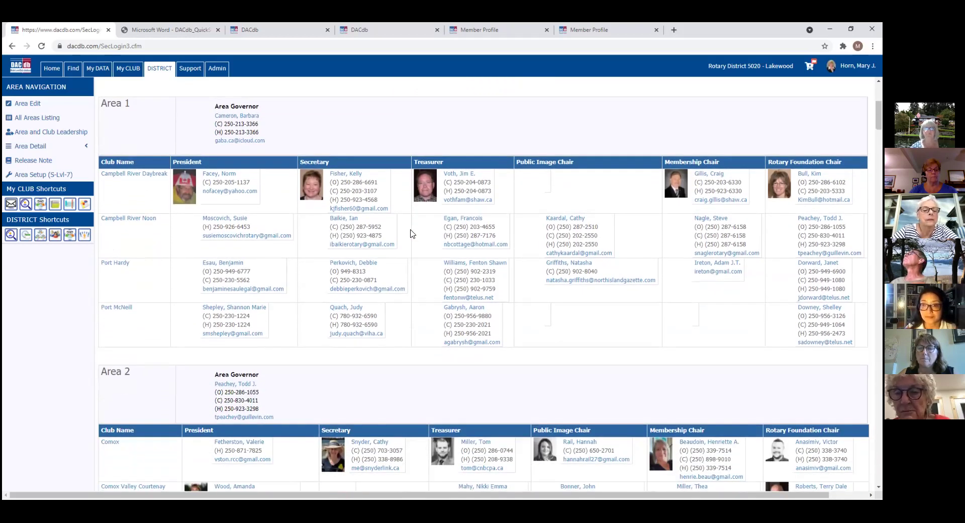
scroll(411, 233, "down", 2)
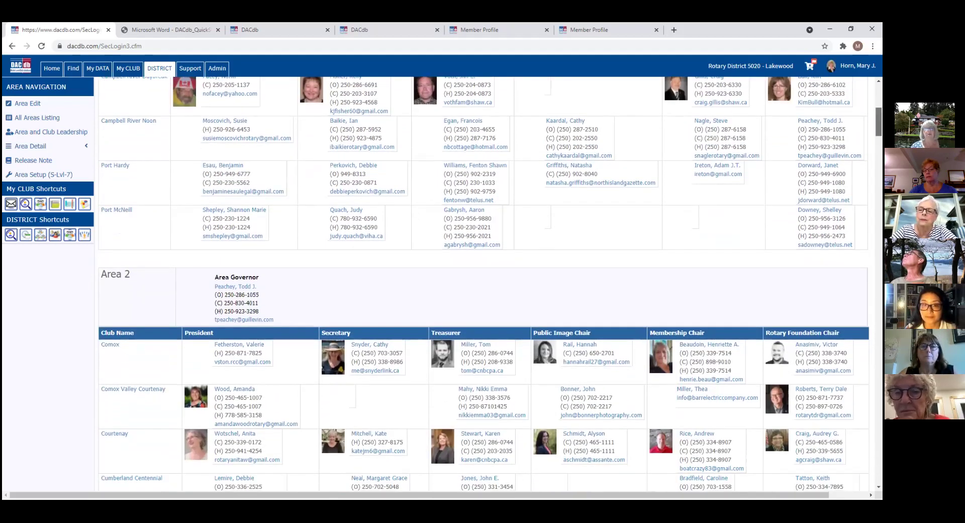
scroll(483, 284, "down", 5)
scroll(55, 337, "down", 1)
scroll(56, 336, "up", 5)
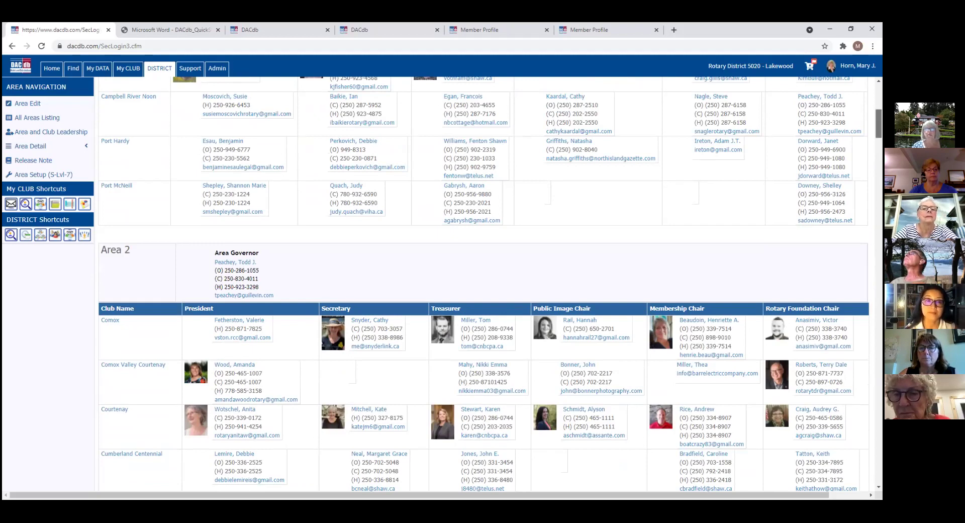
left_click_drag(879, 124, 879, 98)
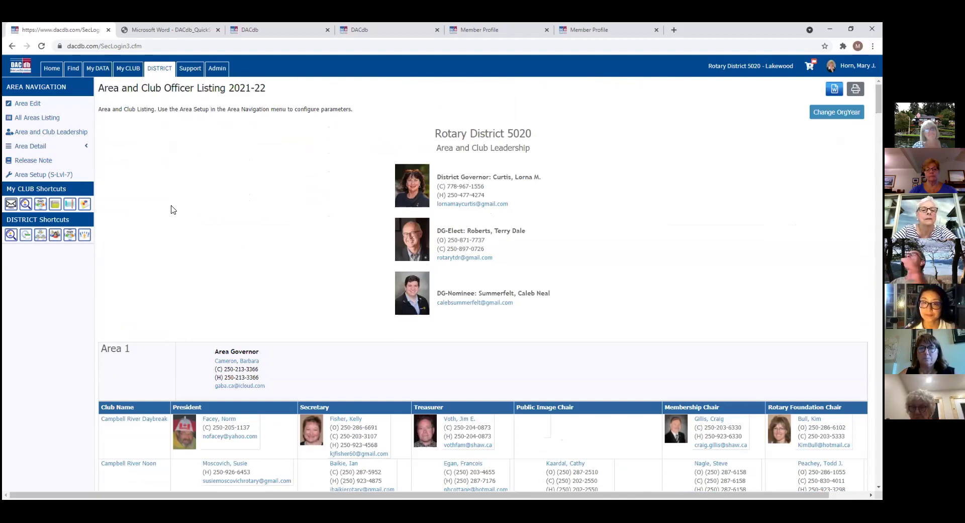
left_click(28, 106)
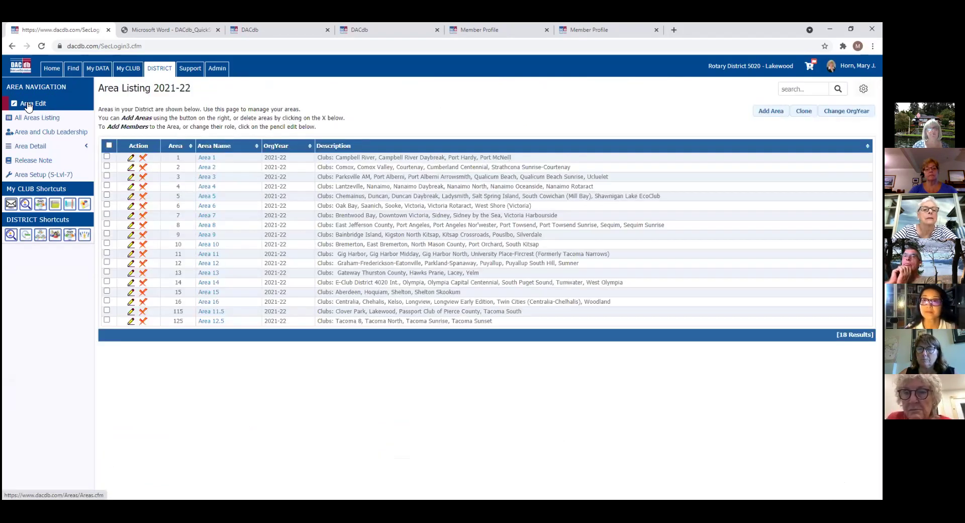
left_click(47, 148)
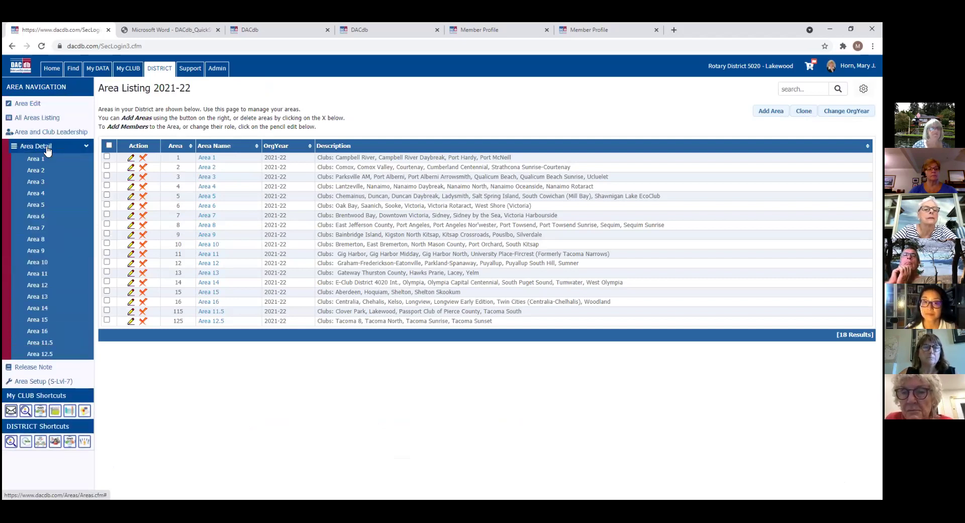
left_click(38, 119)
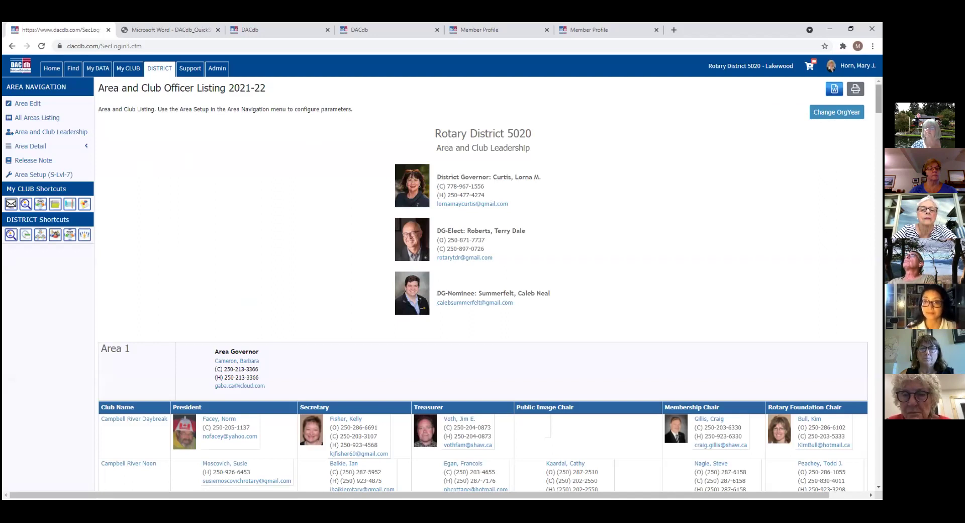
scroll(483, 282, "down", 8)
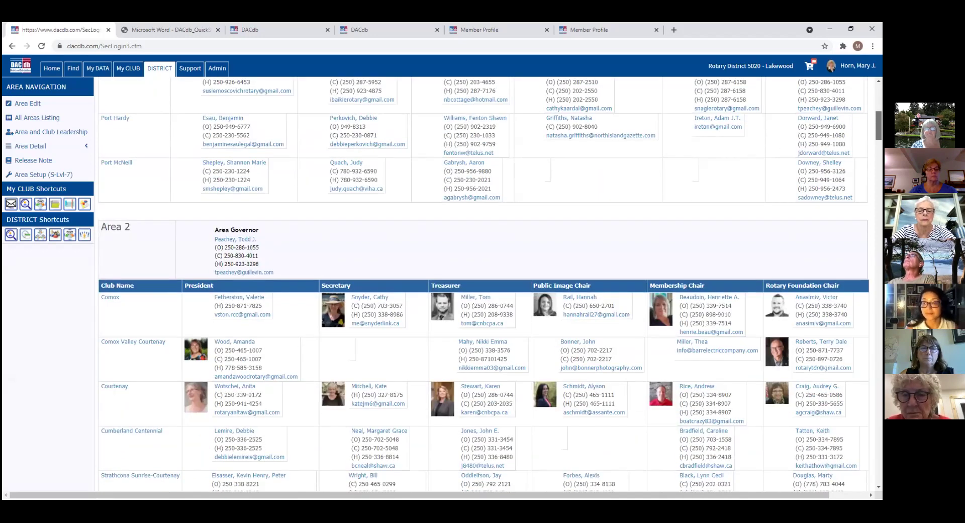
scroll(483, 282, "up", 8)
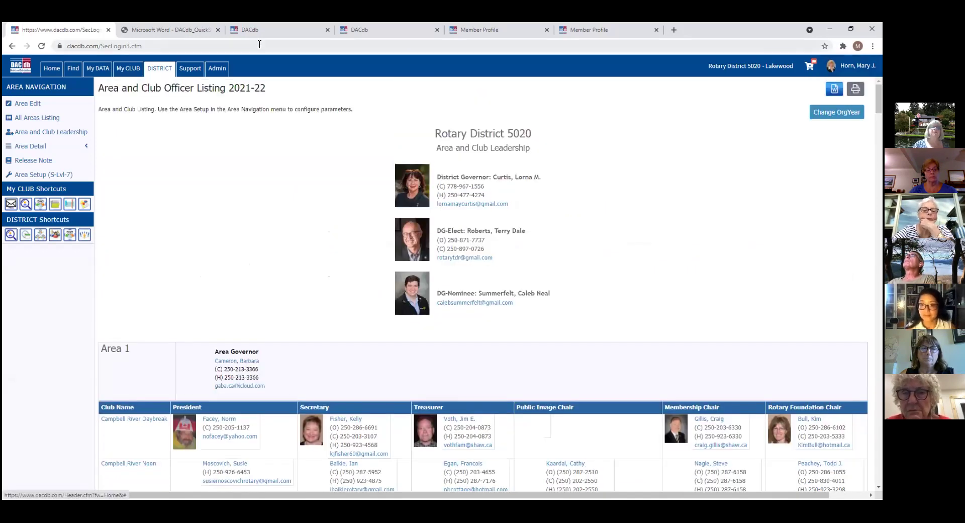
Step: Go back to the District 5020 Functions page using the DISTRICT tab
left_click(167, 68)
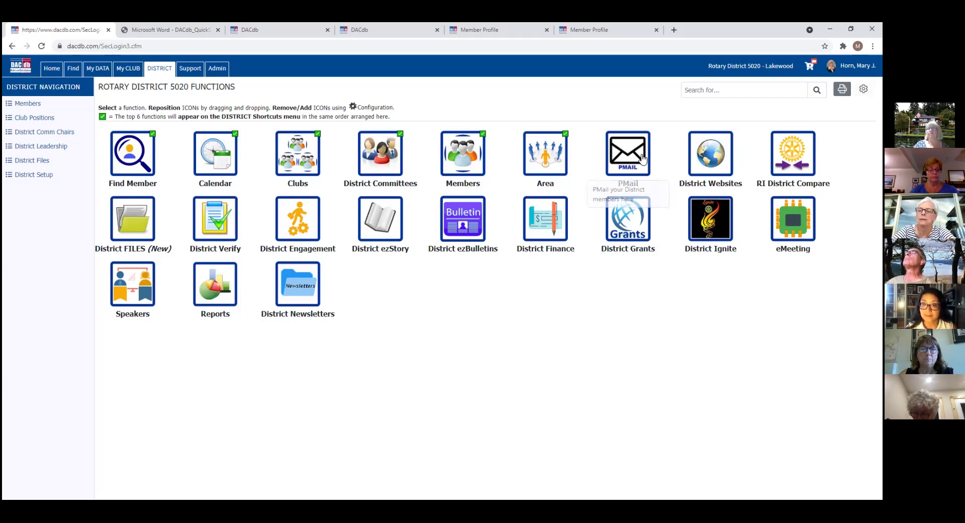
Step: Address a PMail to every 2021-22 club Secretary (S), 101 recipients, then return to DISTRICT
left_click(623, 153)
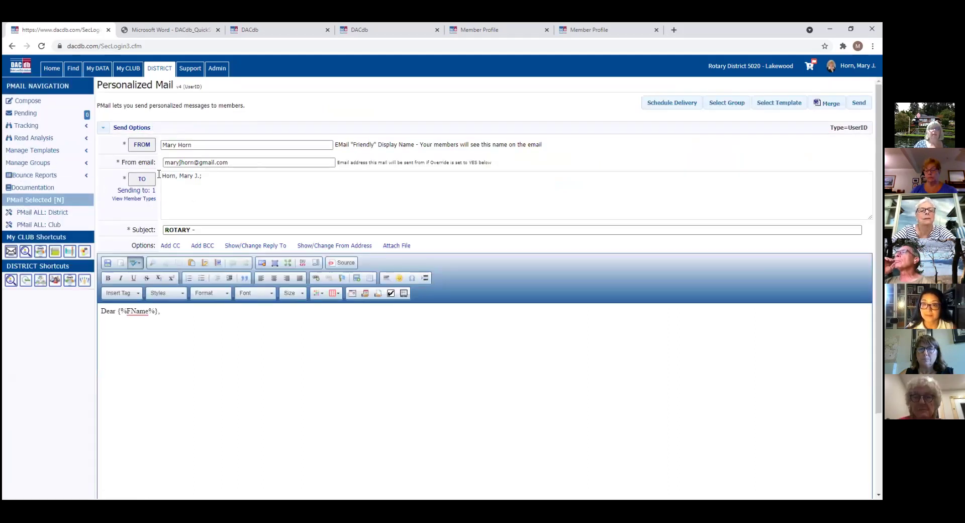
left_click(145, 180)
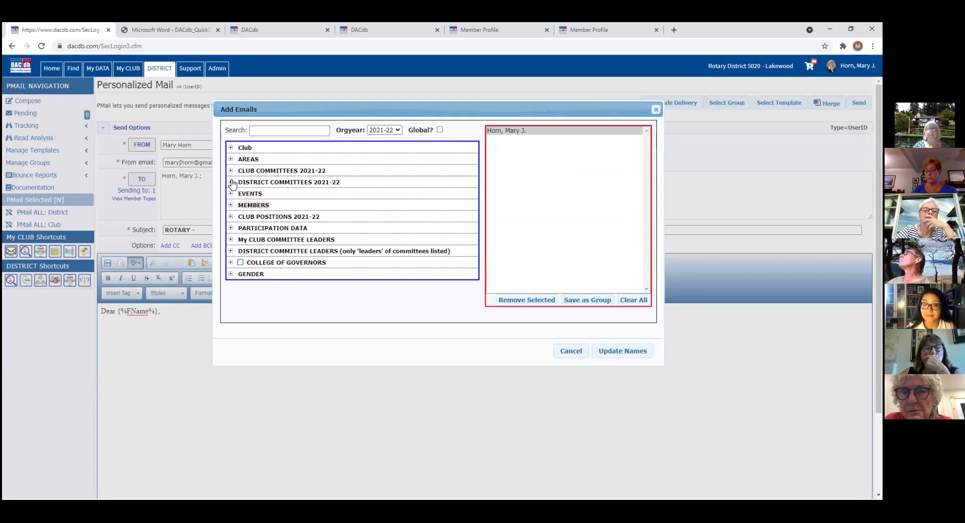
left_click(231, 218)
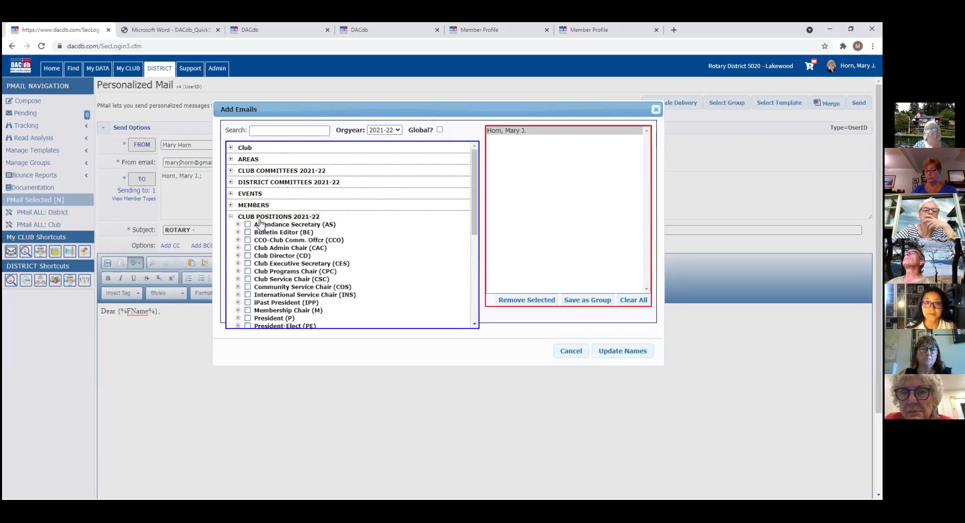
left_click_drag(475, 186, 487, 233)
left_click(247, 260)
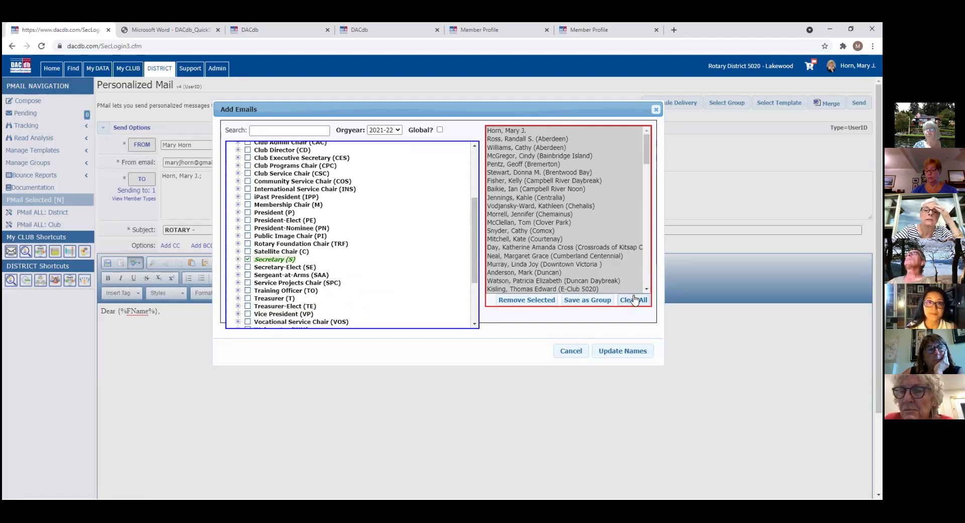
left_click(641, 354)
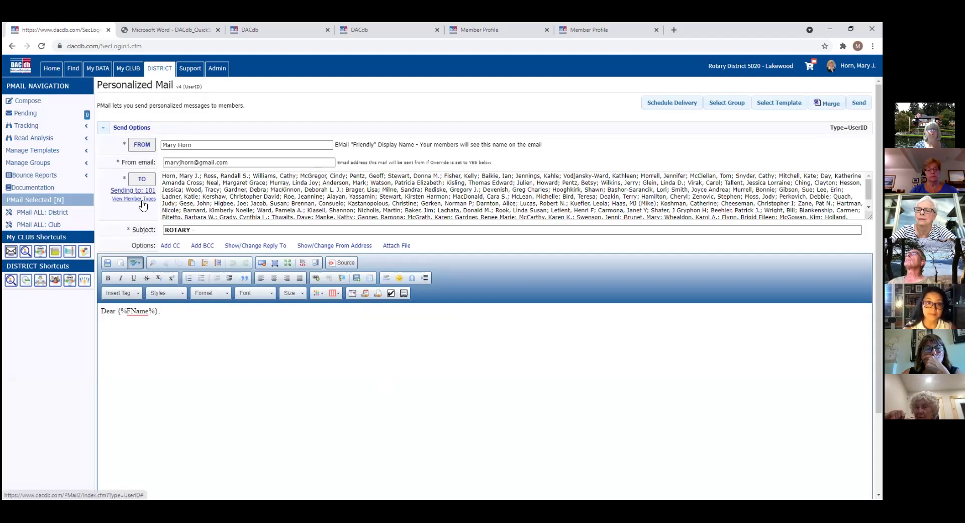
left_click(164, 70)
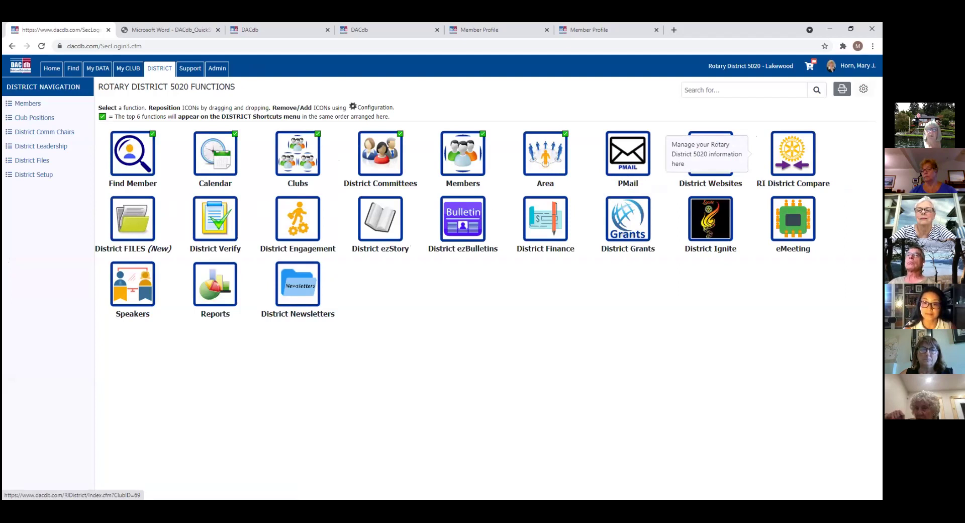
Step: In RI District Compare for D-5020, select the Lakewood club to compare its members
left_click(793, 153)
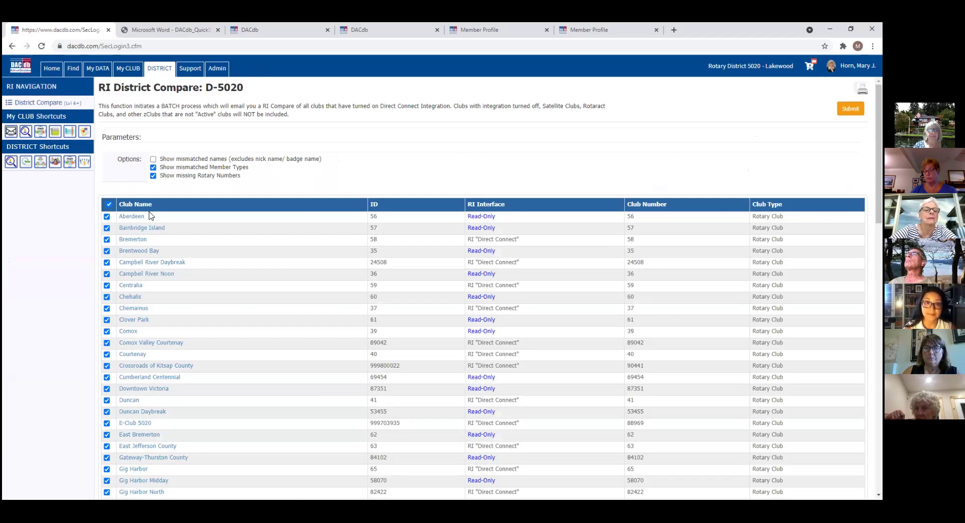
scroll(40, 372, "down", 5)
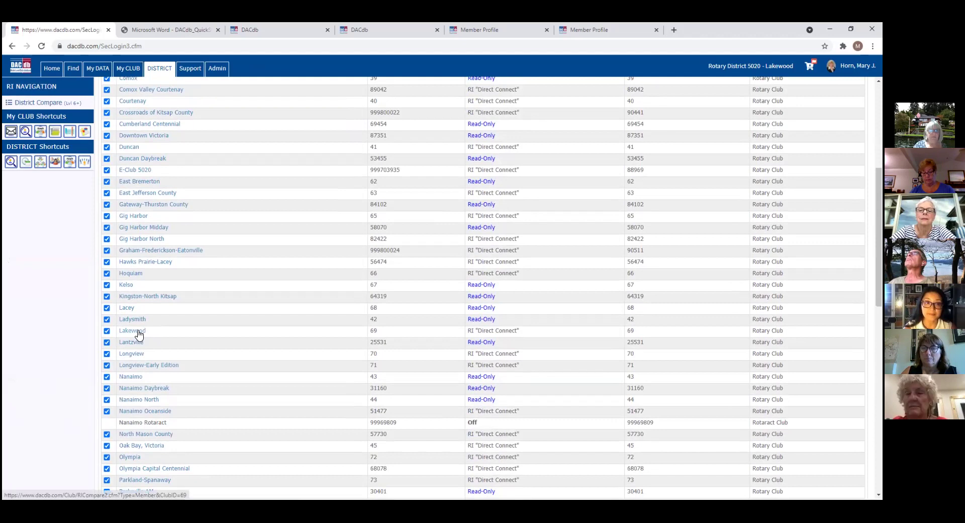
left_click(139, 333)
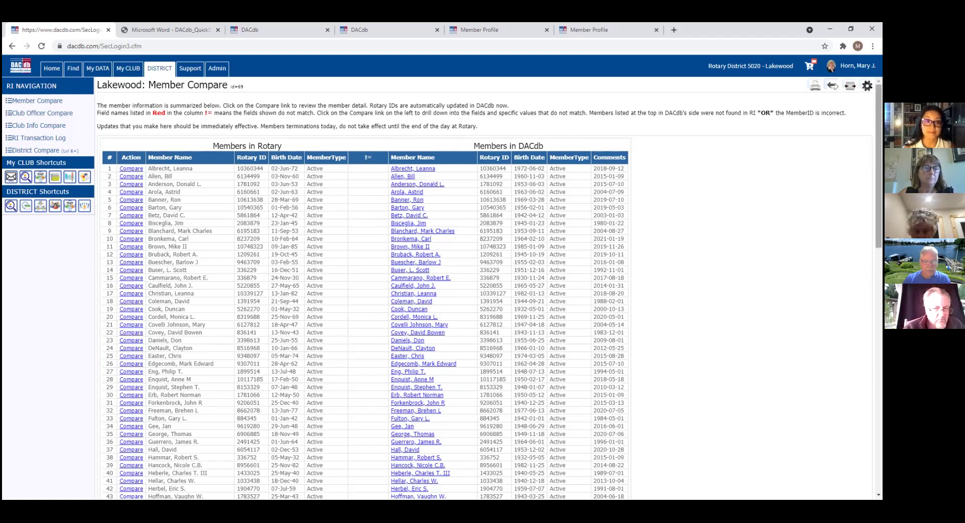
Step: Open the Member Comparison for row 102, the member flagged with a Home Address mismatch
scroll(366, 287, "down", 5)
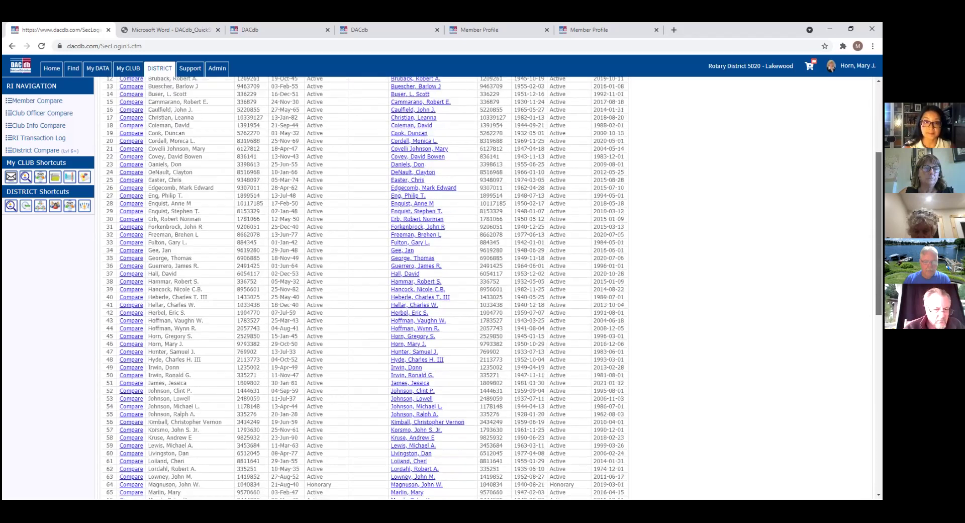
scroll(366, 286, "down", 5)
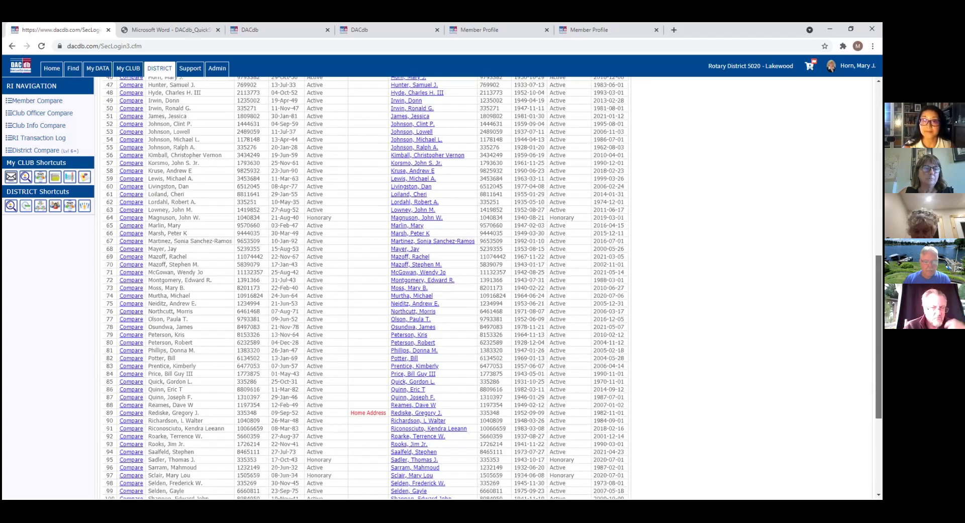
scroll(292, 403, "down", 1)
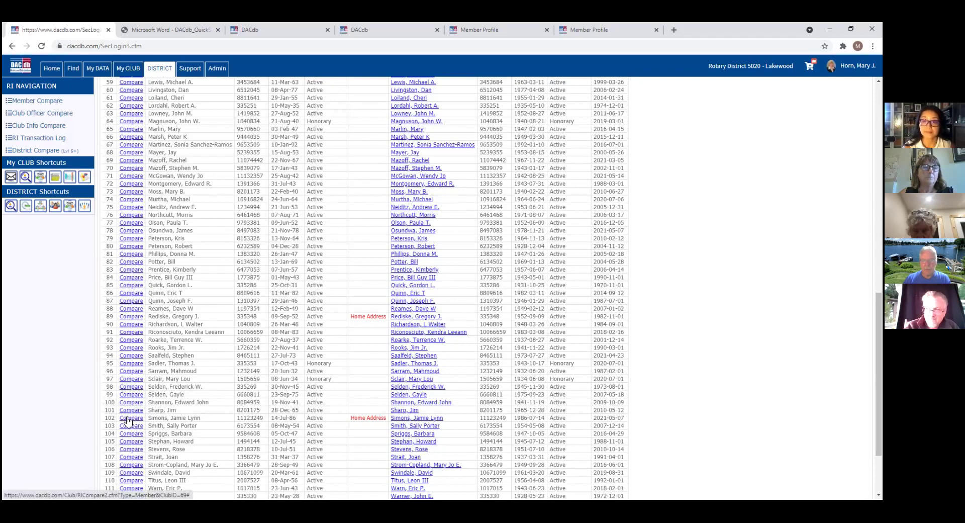
left_click(128, 419)
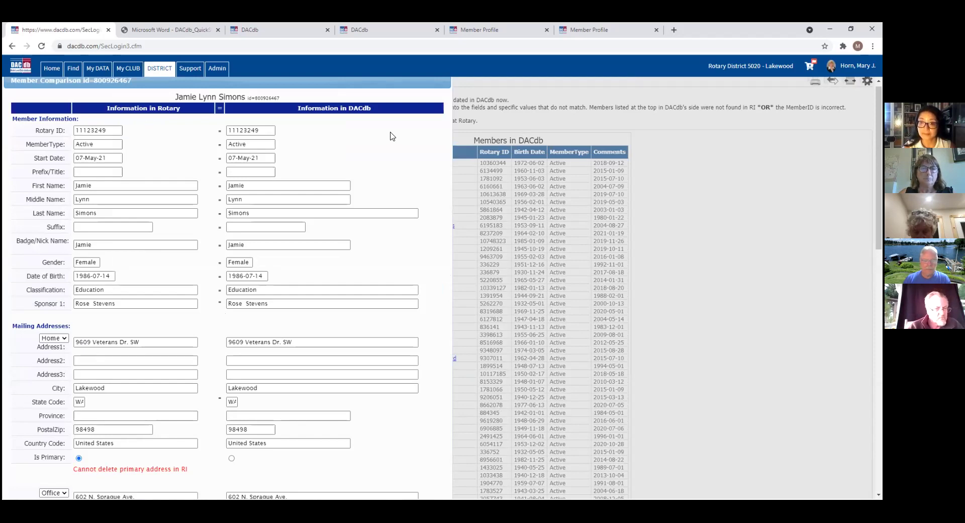
scroll(393, 136, "down", 1)
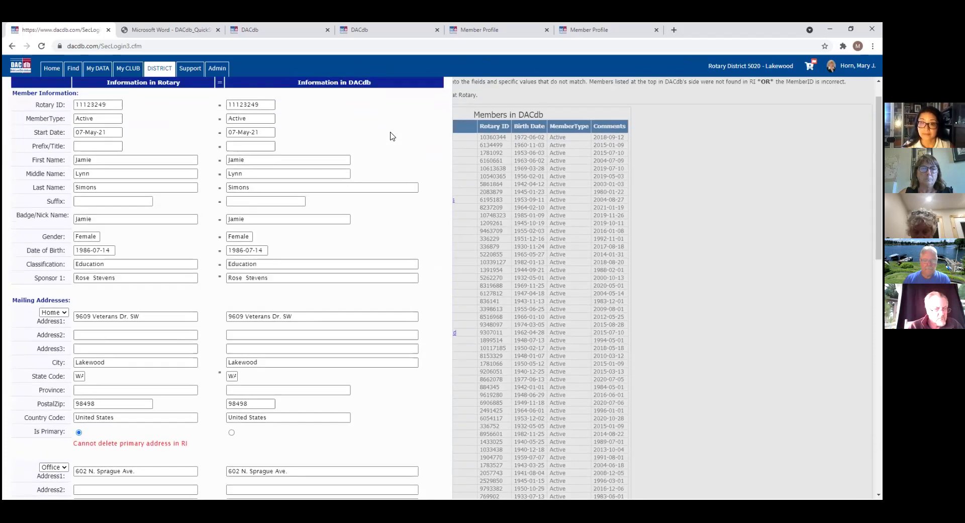
scroll(393, 135, "down", 3)
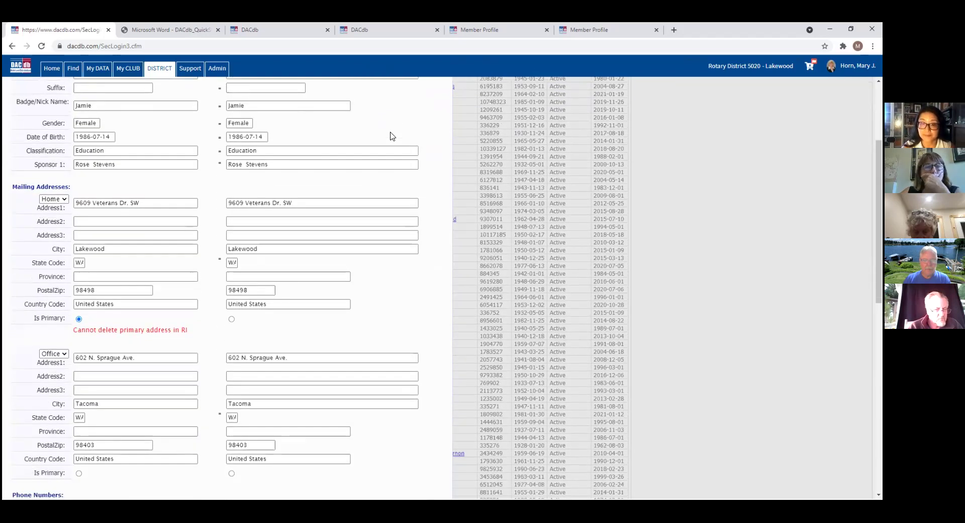
scroll(393, 135, "down", 3)
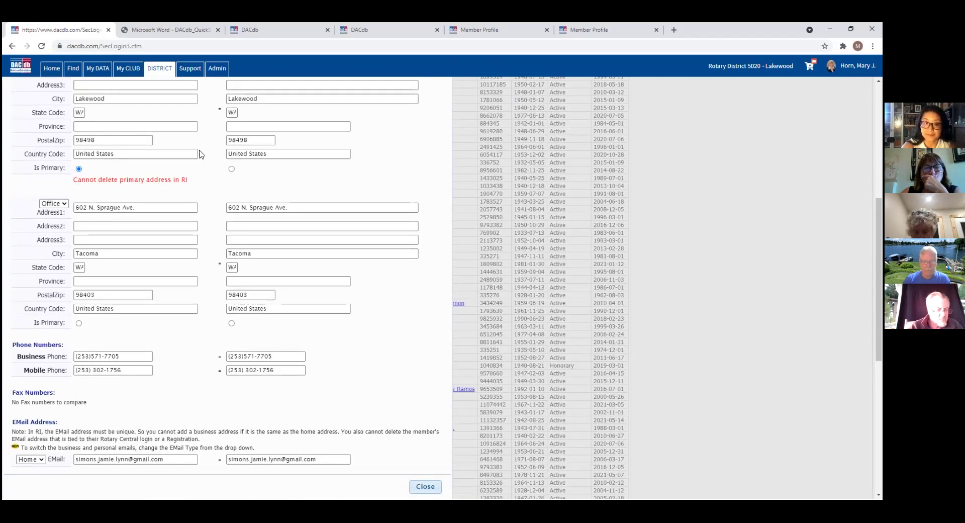
scroll(267, 251, "down", 3)
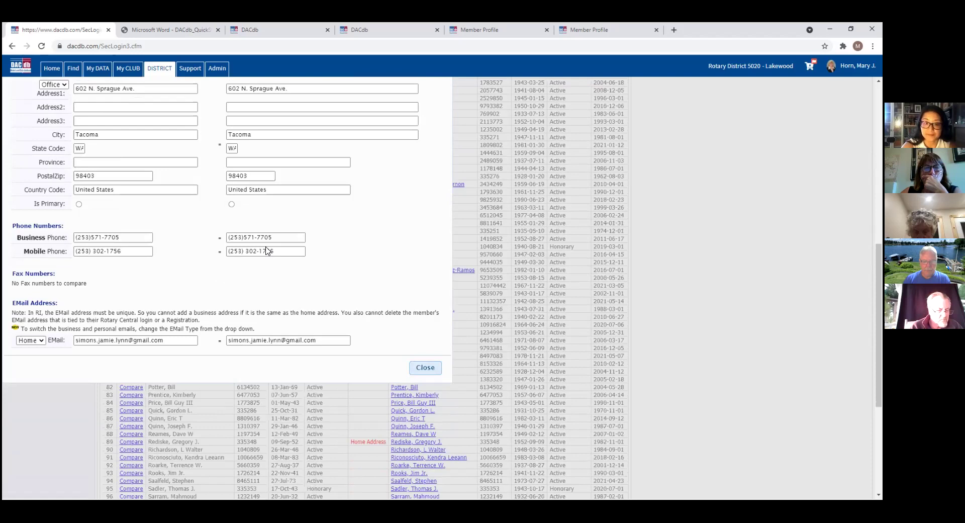
scroll(267, 251, "up", 3)
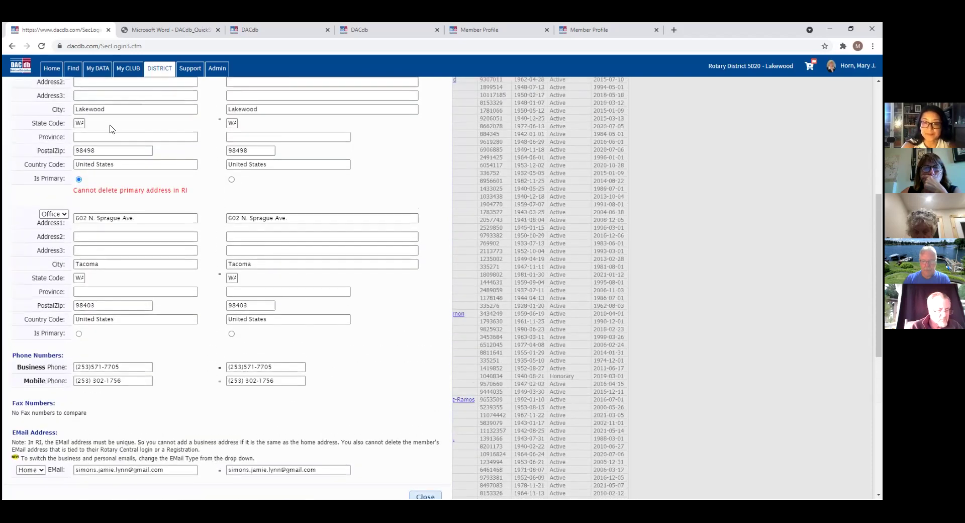
left_click(63, 215)
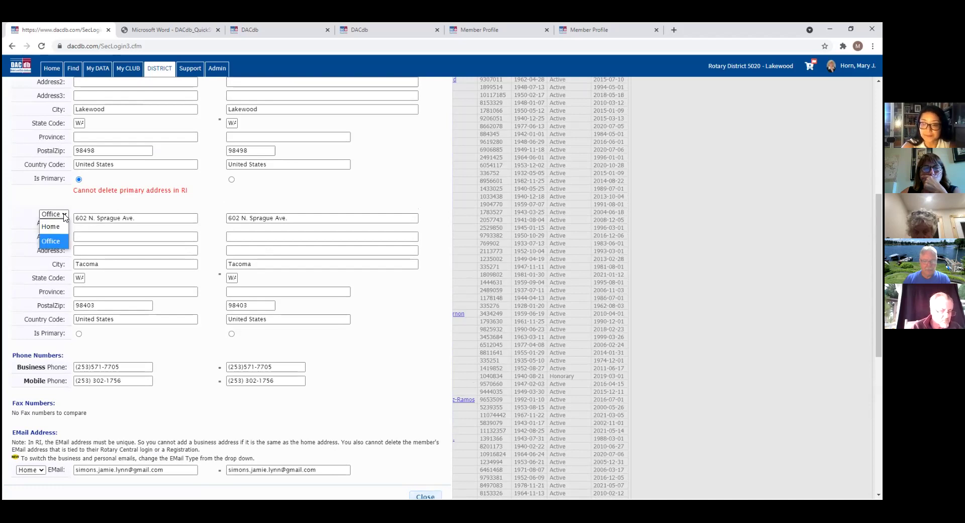
left_click(64, 215)
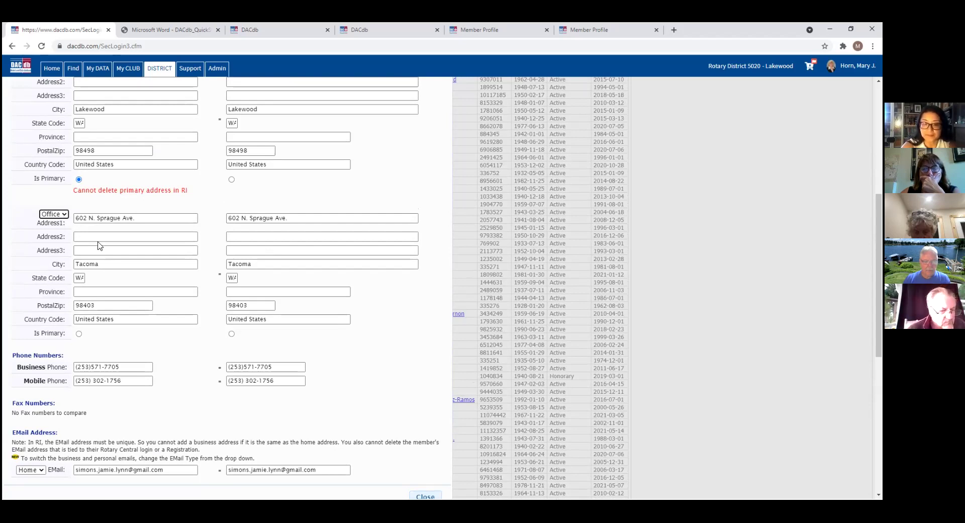
scroll(227, 286, "down", 4)
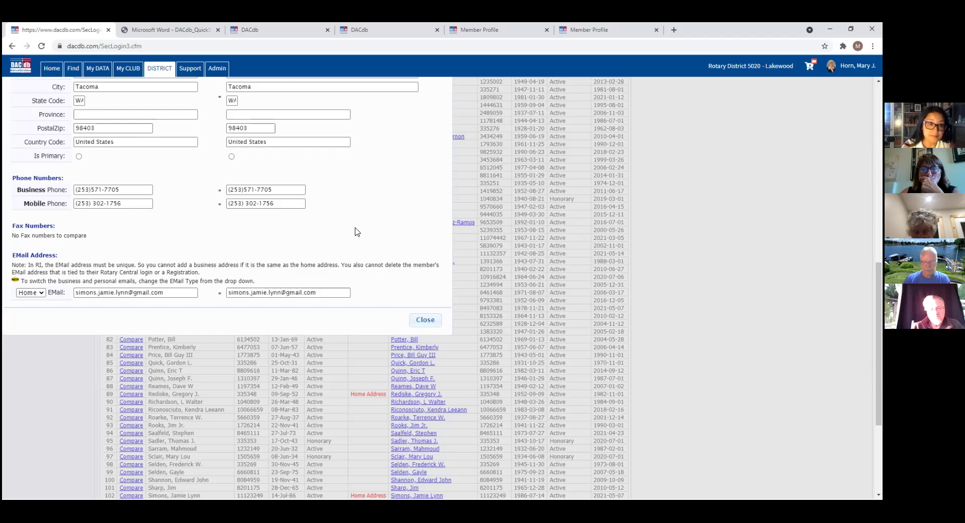
scroll(355, 232, "up", 8)
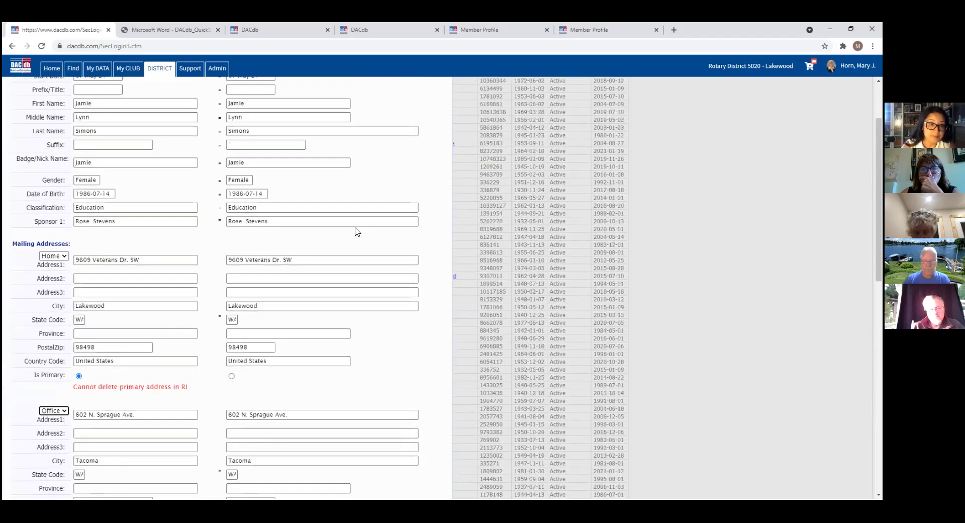
scroll(355, 231, "up", 2)
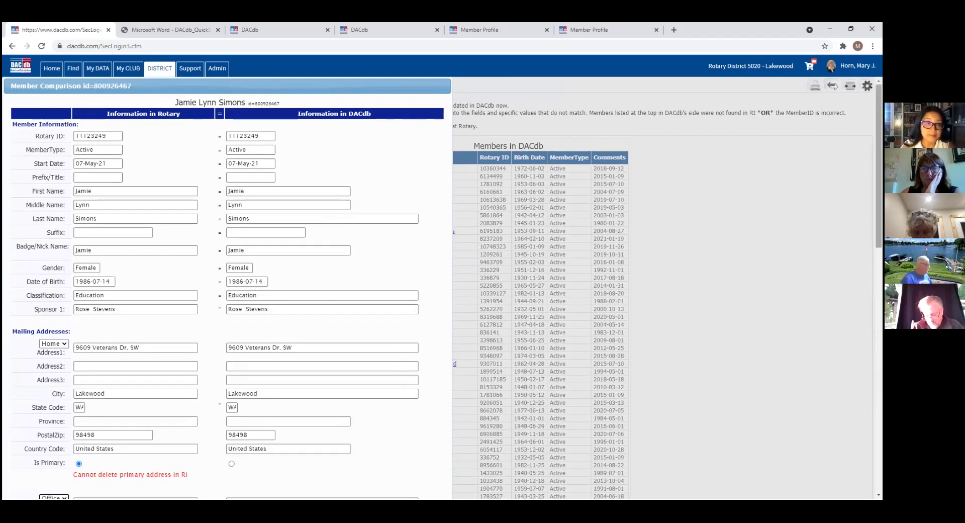
scroll(466, 136, "down", 15)
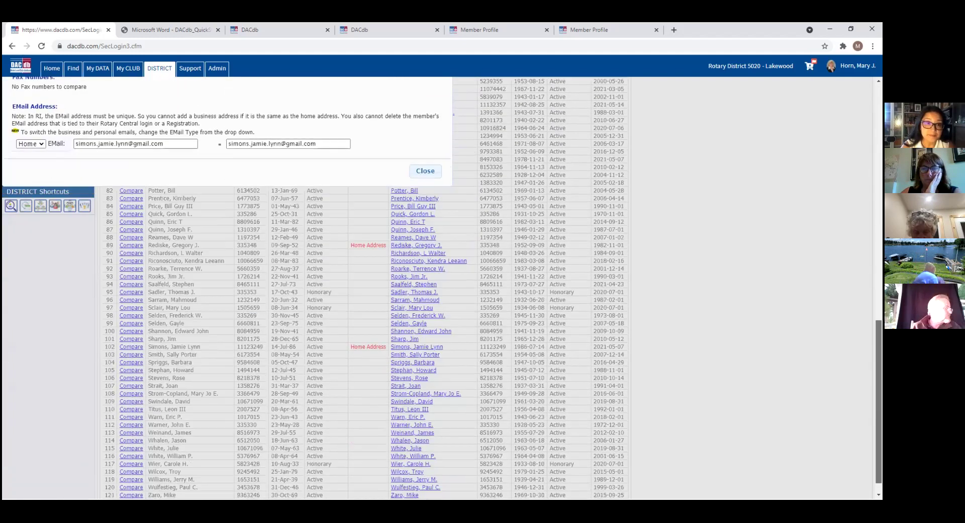
left_click(425, 171)
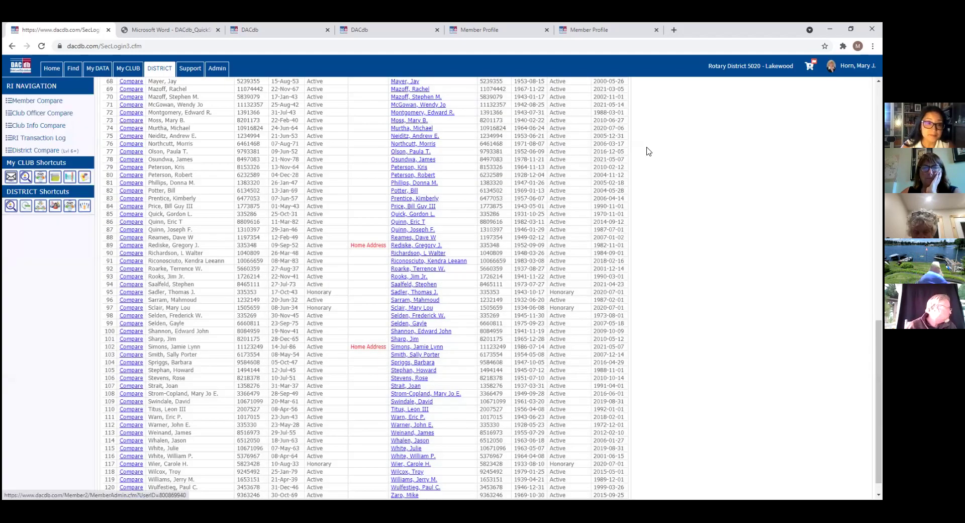
scroll(367, 287, "up", 5)
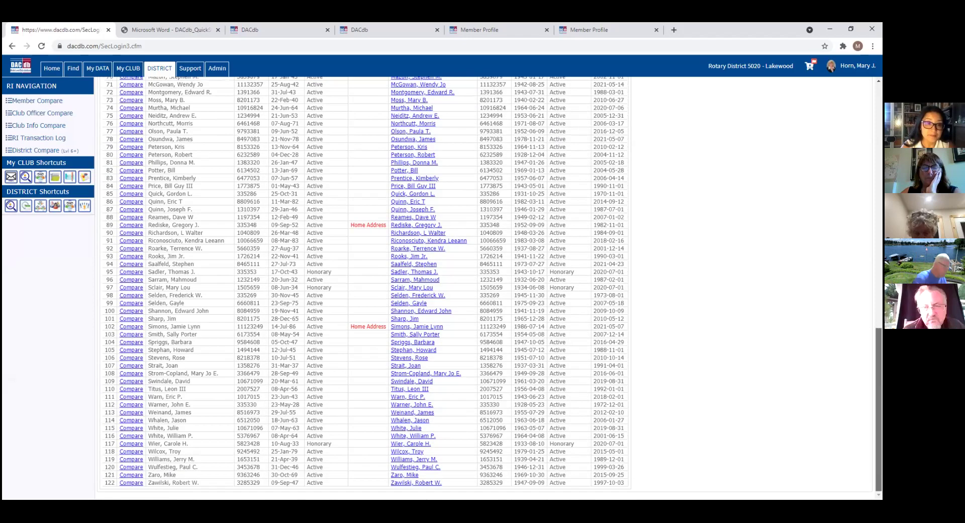
scroll(367, 287, "up", 6)
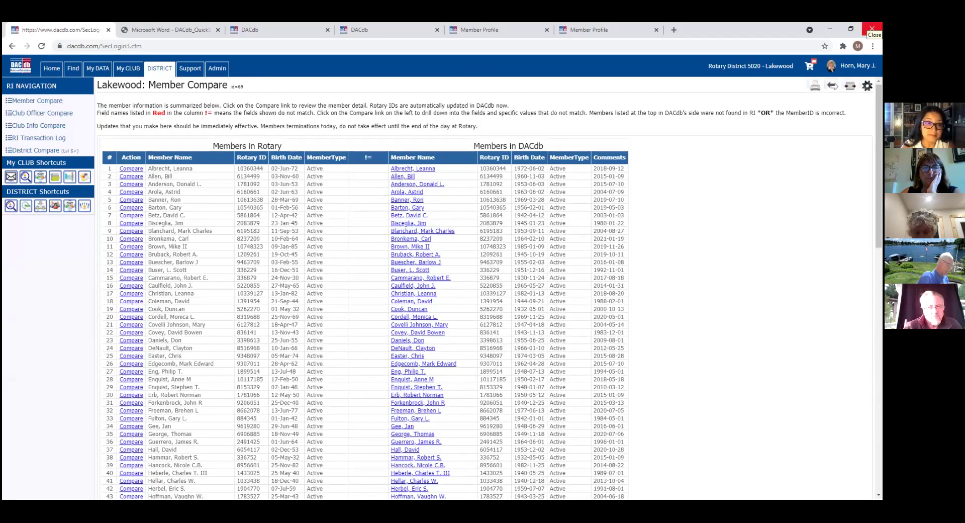
Step: Under District Committees, open the District Youth Exchange - ALL COMMITTEE MEMBERS 2021-22 roster
left_click(161, 72)
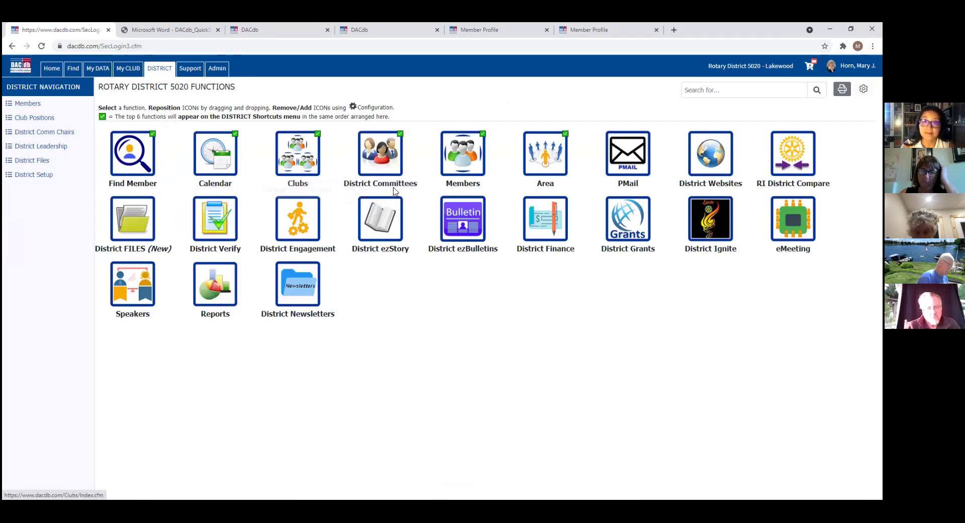
left_click(382, 160)
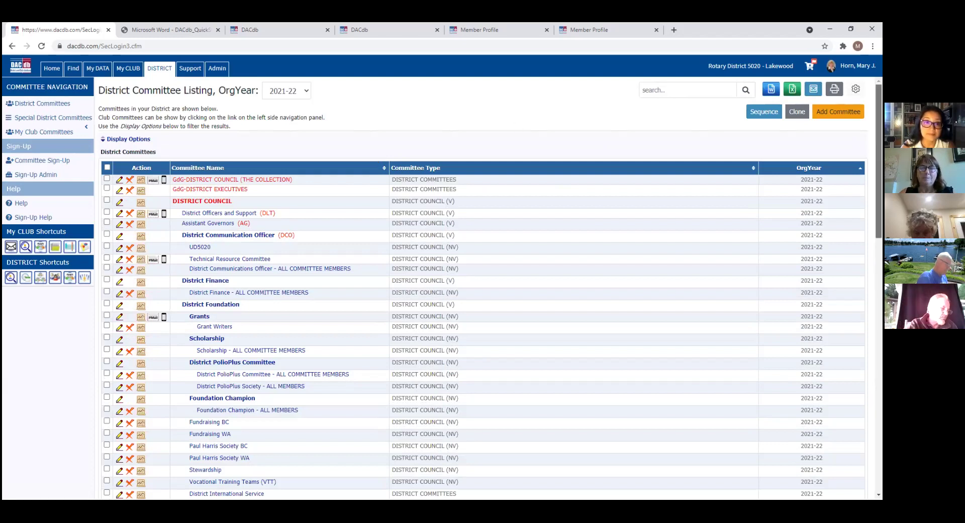
scroll(483, 287, "down", 3)
scroll(482, 286, "up", 3)
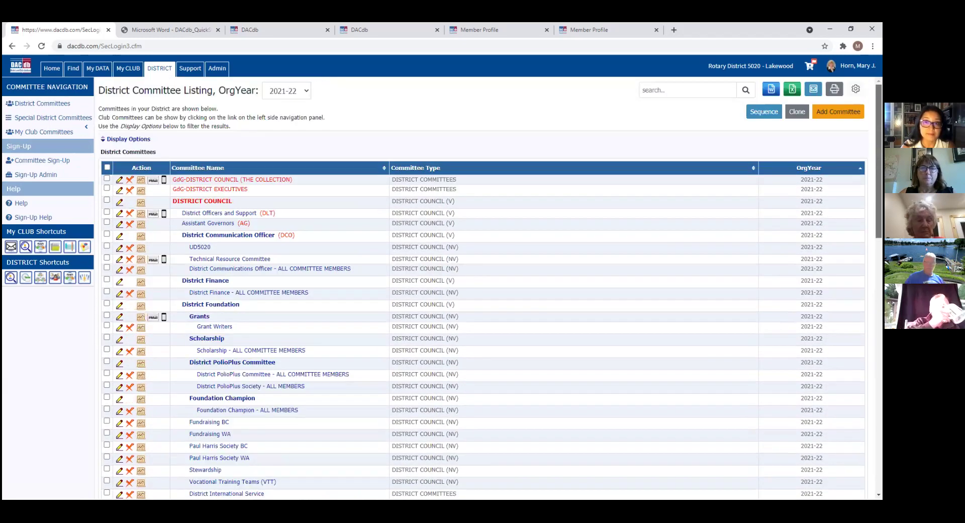
scroll(483, 287, "down", 2)
scroll(483, 286, "down", 5)
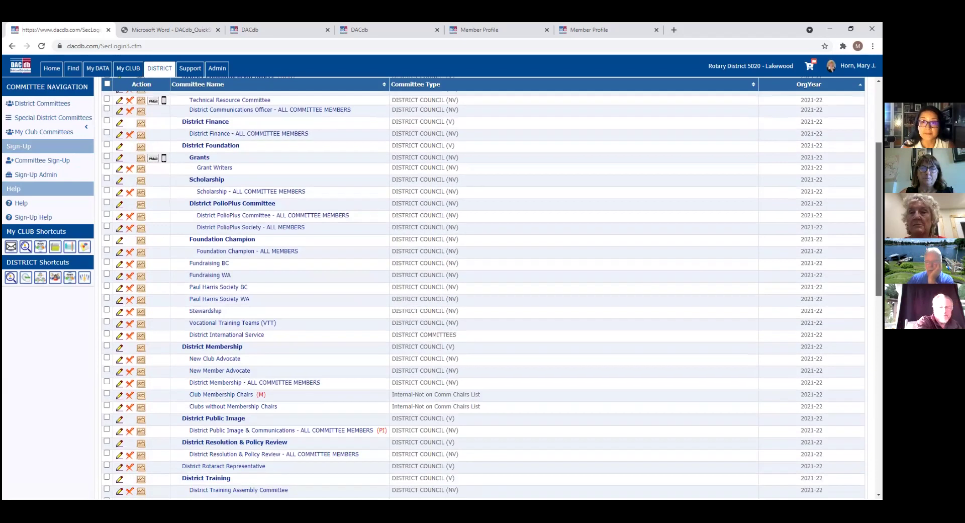
scroll(283, 349, "down", 3)
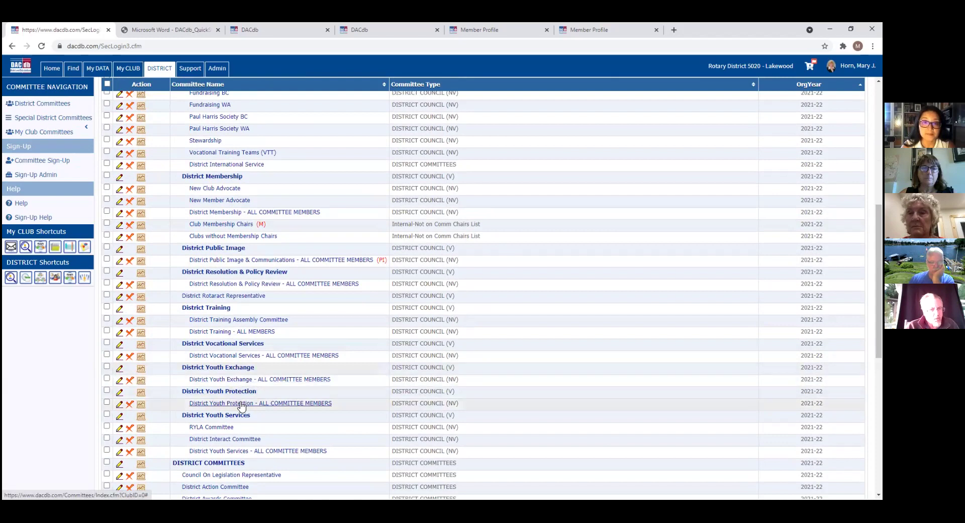
left_click(287, 381)
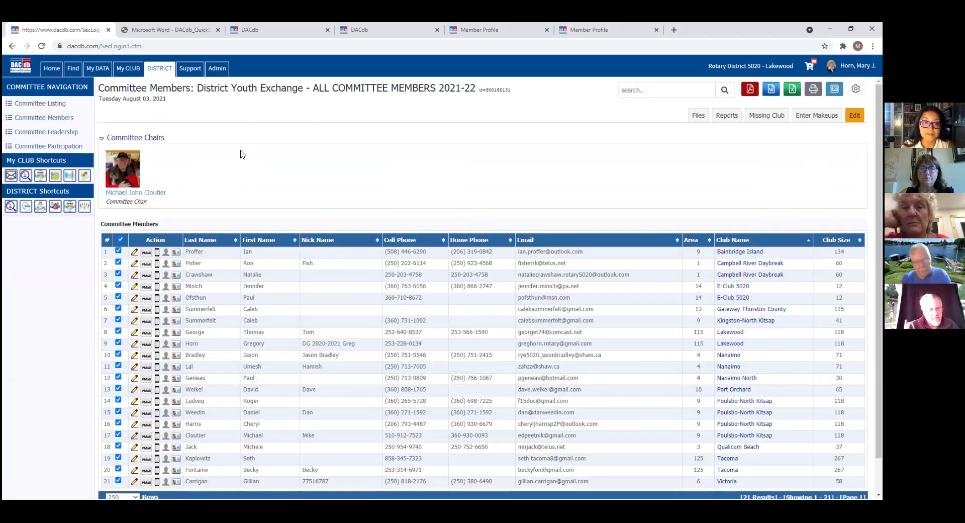
Step: View the committee chair's member profile, then return to the Rotary District 5020 Functions page
left_click(151, 195)
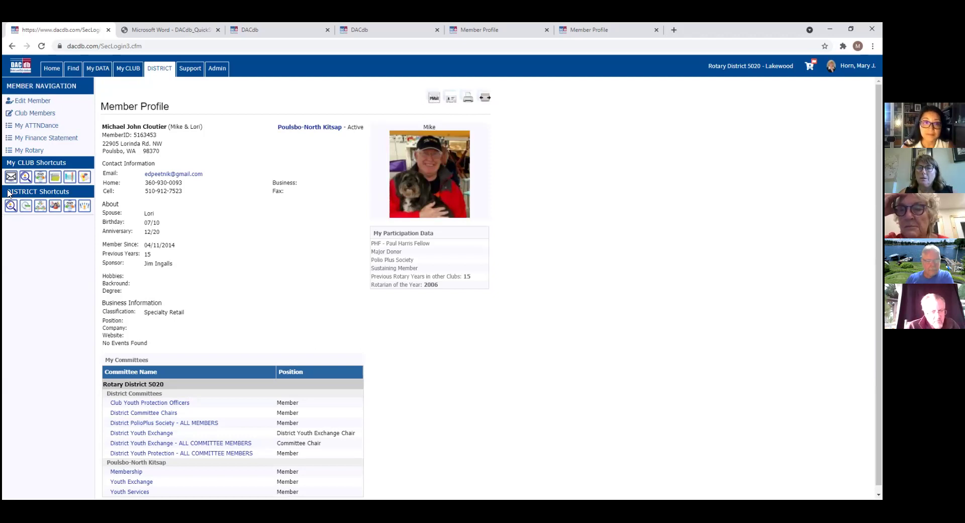
left_click(160, 69)
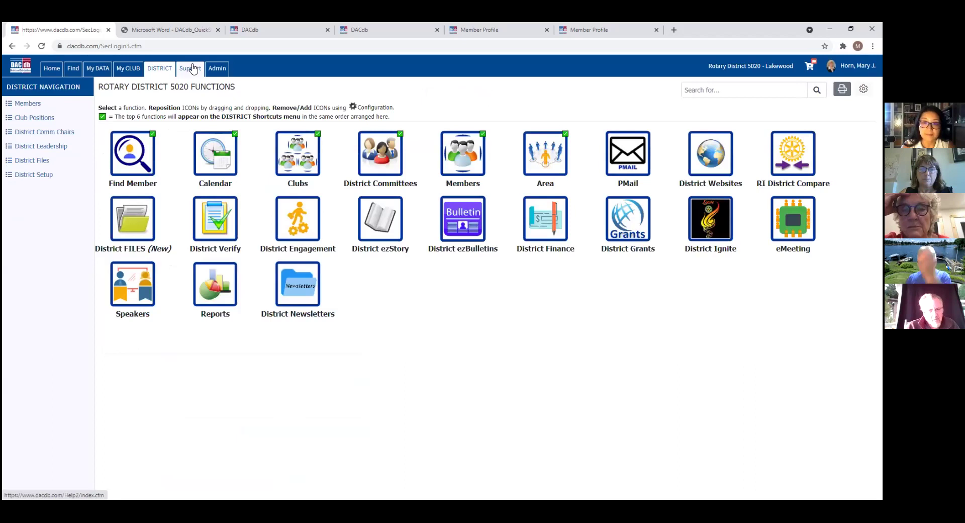
Step: Read the Mobile help article 'Adding DACdb Icon' and expand the DACdb Training courses in the sidebar
left_click(190, 69)
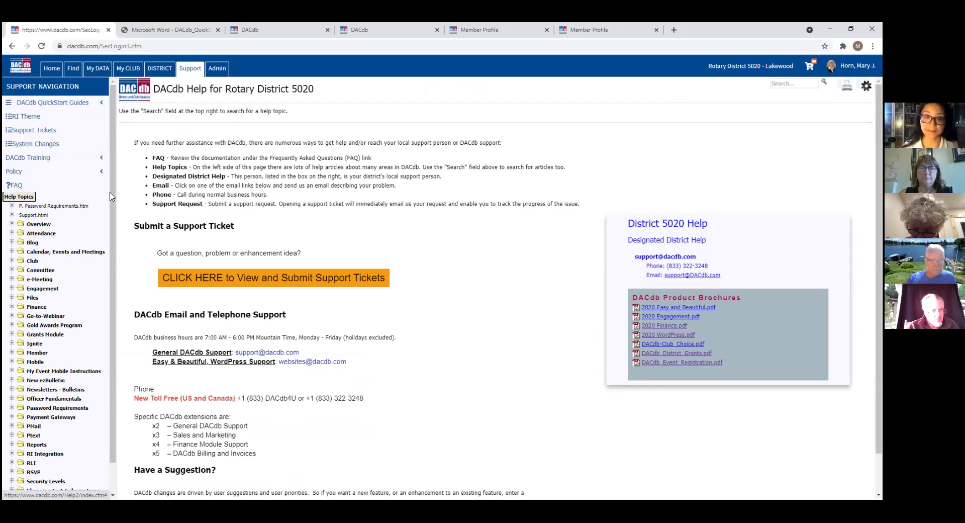
scroll(75, 274, "down", 2)
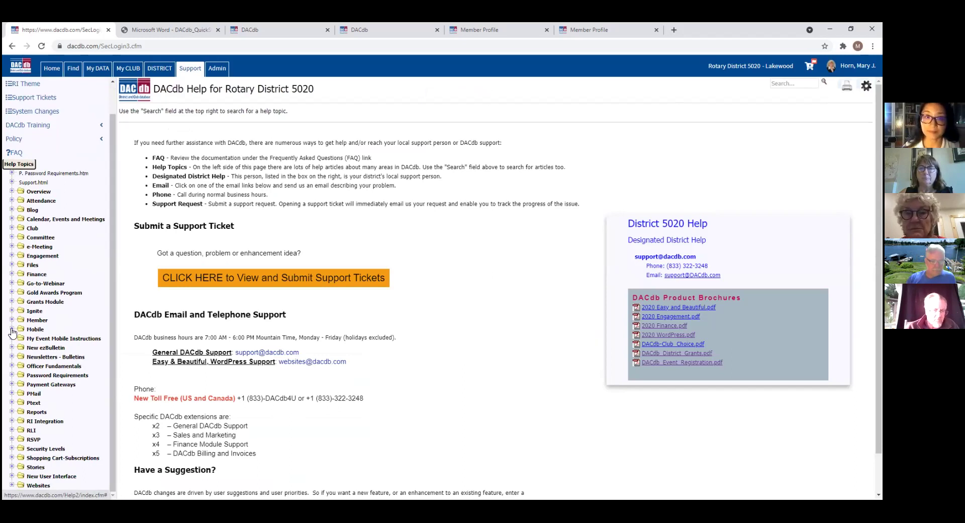
left_click(12, 329)
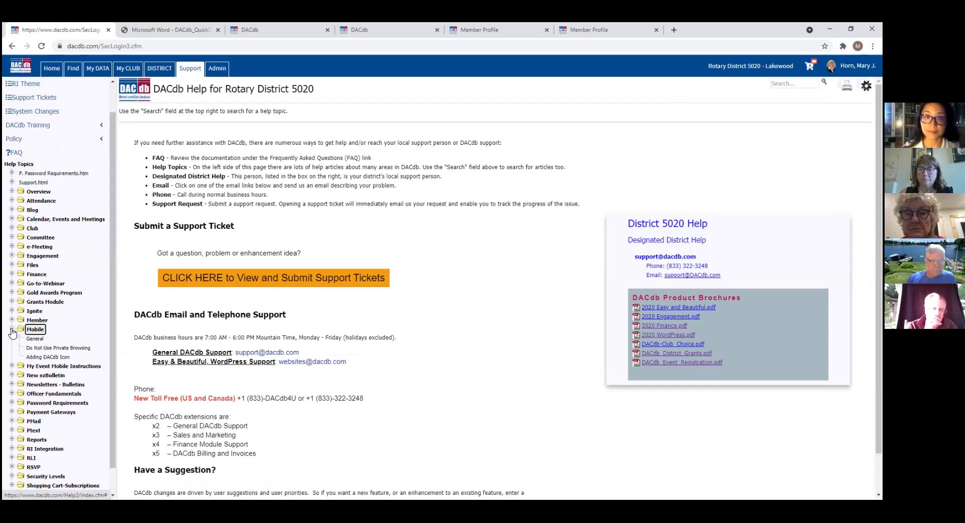
left_click(48, 357)
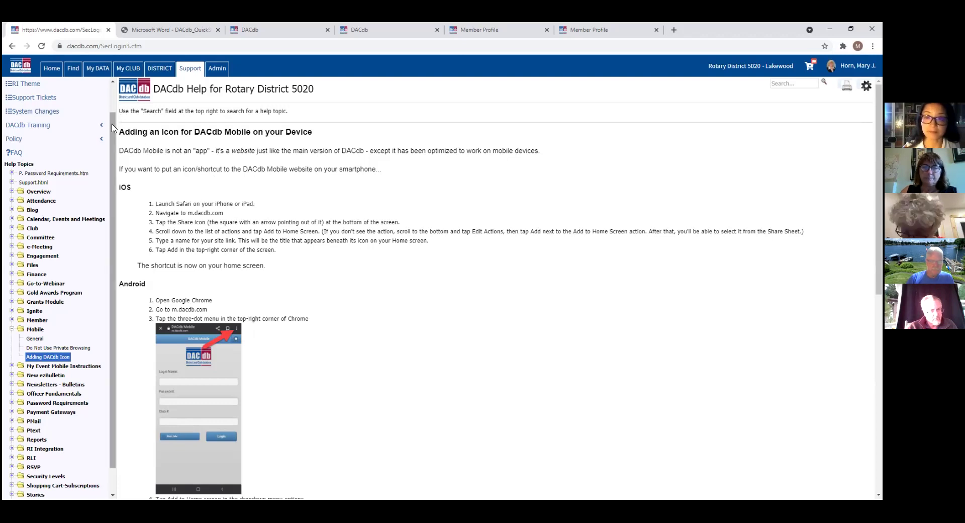
scroll(115, 121, "up", 2)
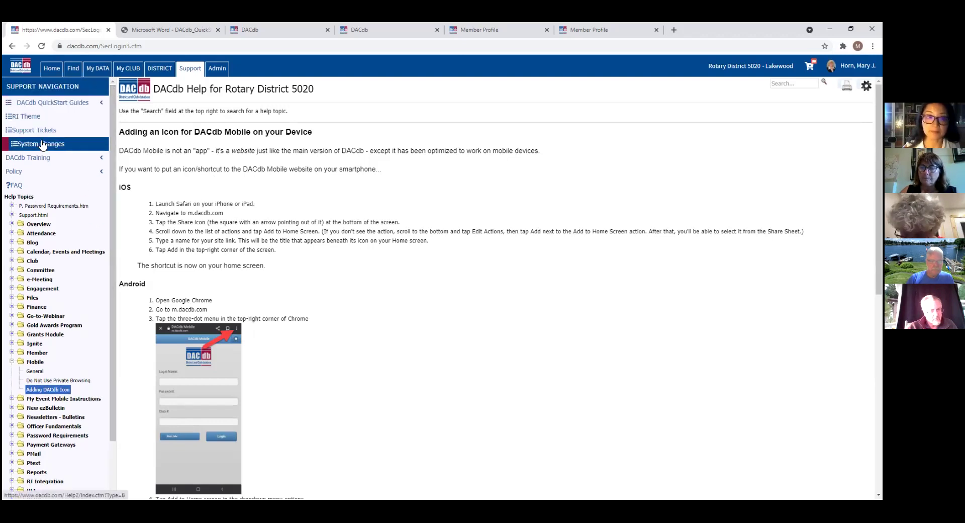
left_click(43, 159)
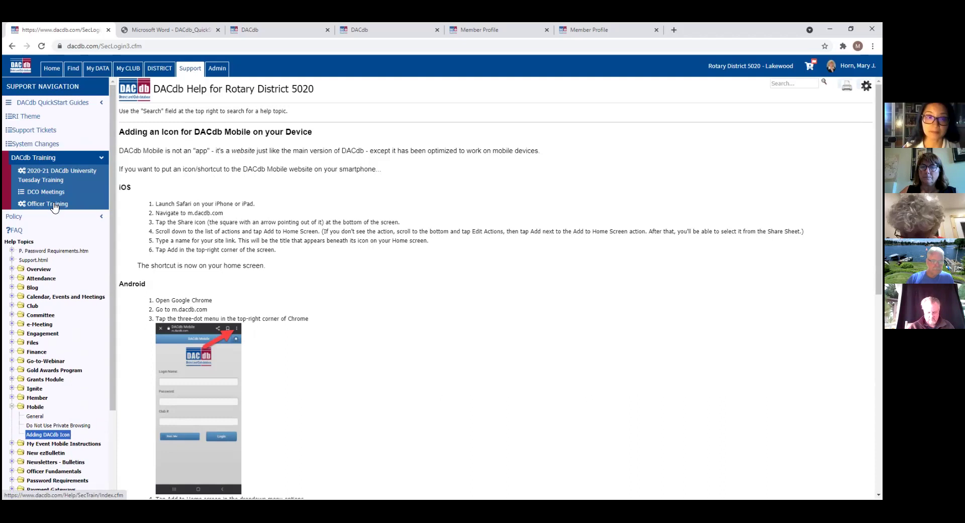
Step: Review the 2020-21 DACdb University Tuesday Training overview and course video list, then return to Support
left_click(55, 171)
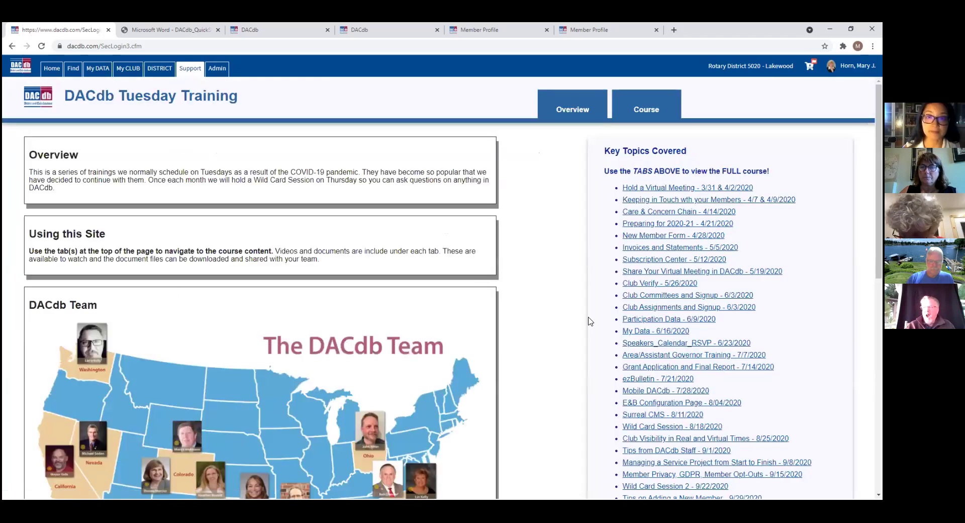
scroll(442, 289, "down", 3)
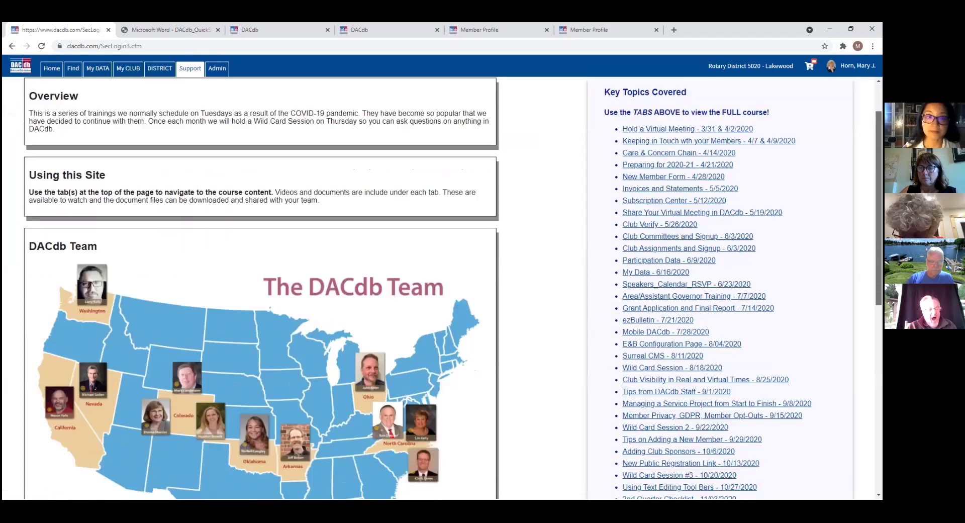
scroll(443, 289, "up", 2)
scroll(442, 289, "down", 3)
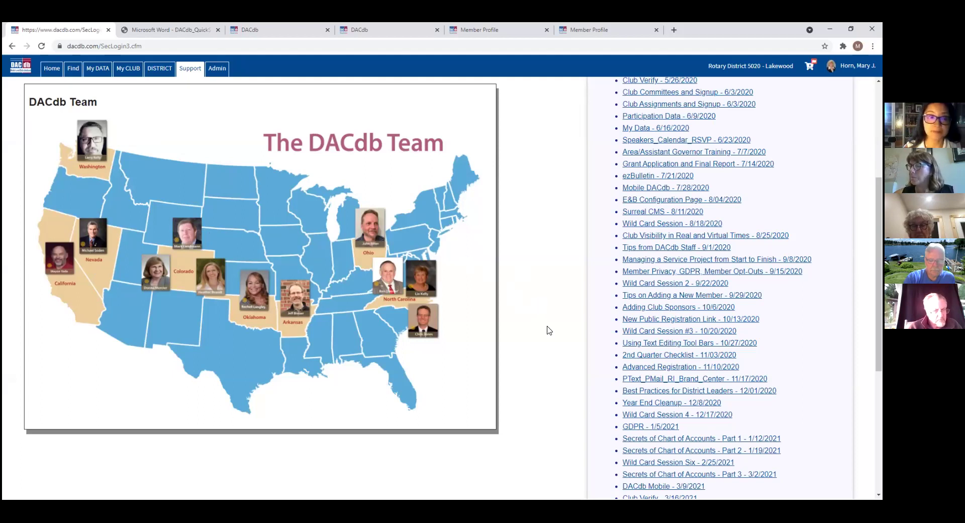
left_click_drag(879, 274, 879, 180)
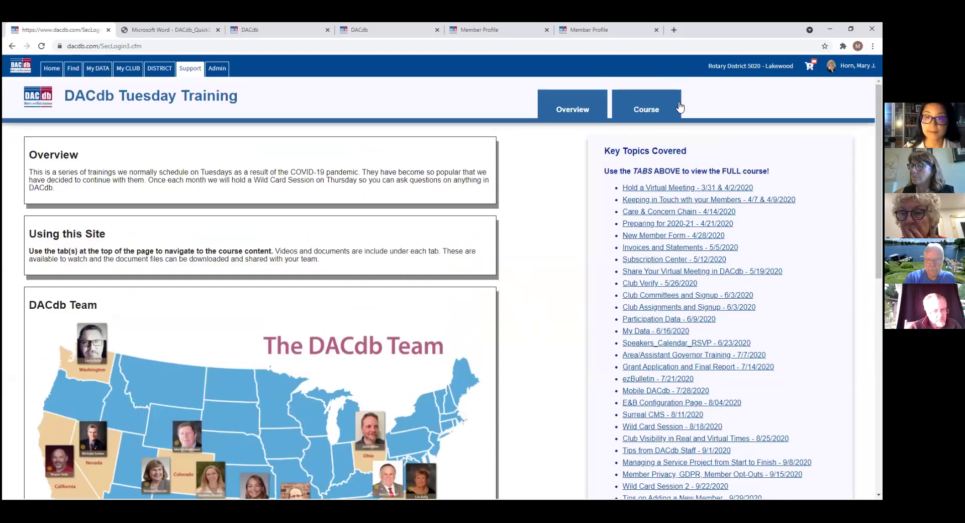
left_click(654, 112)
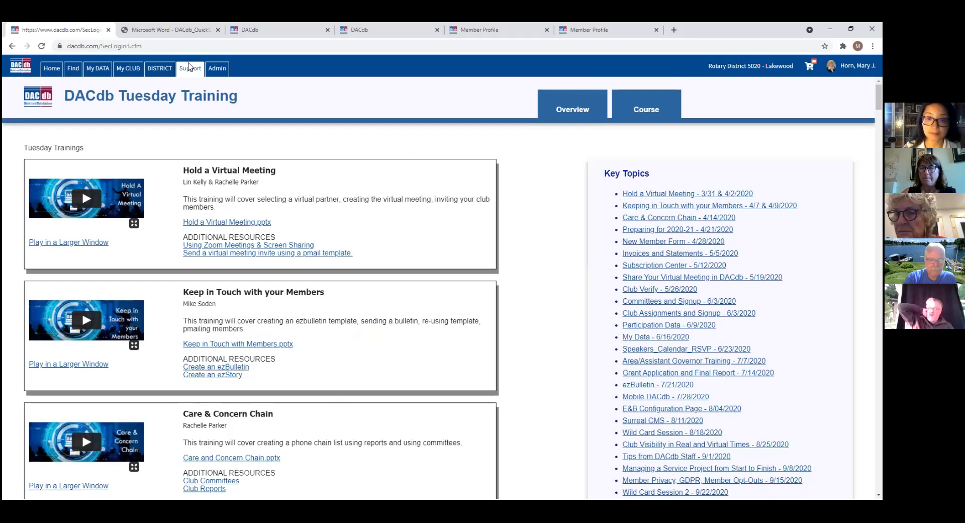
left_click(189, 74)
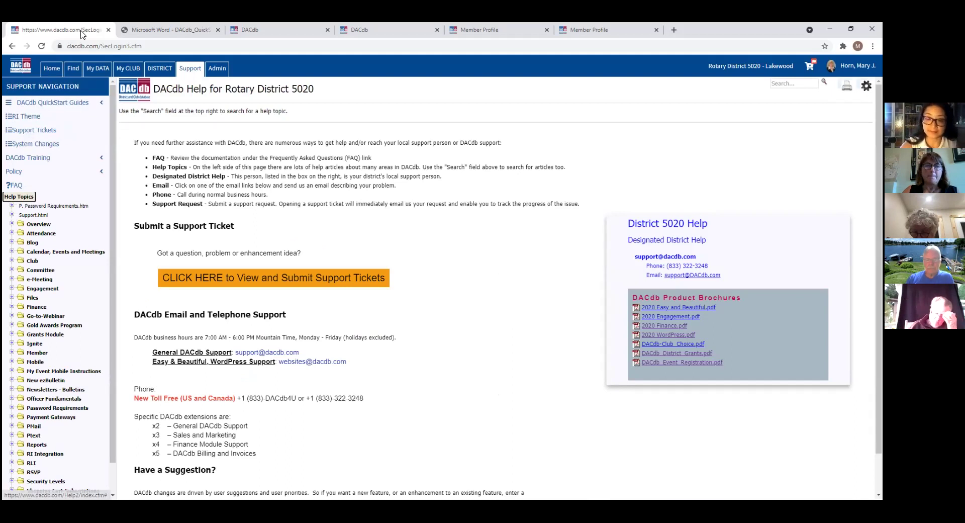
left_click(194, 69)
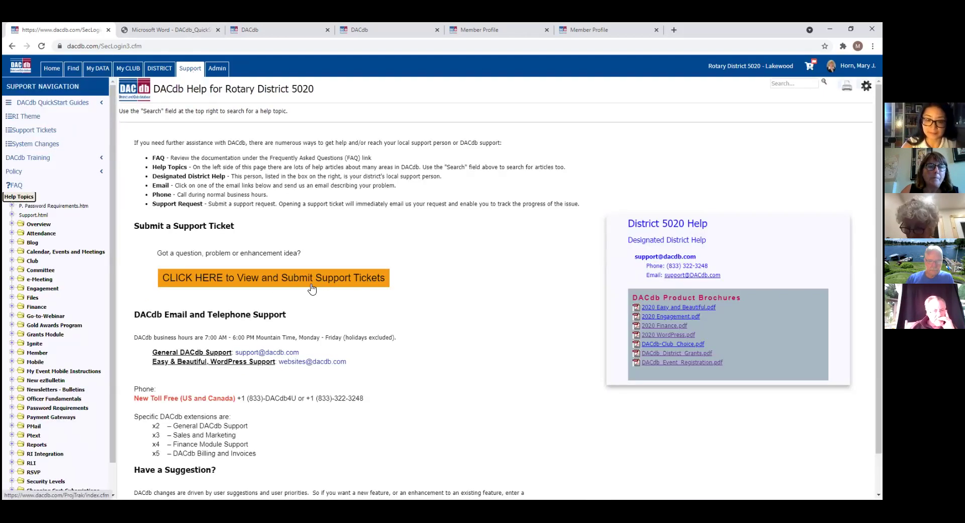
left_click(374, 288)
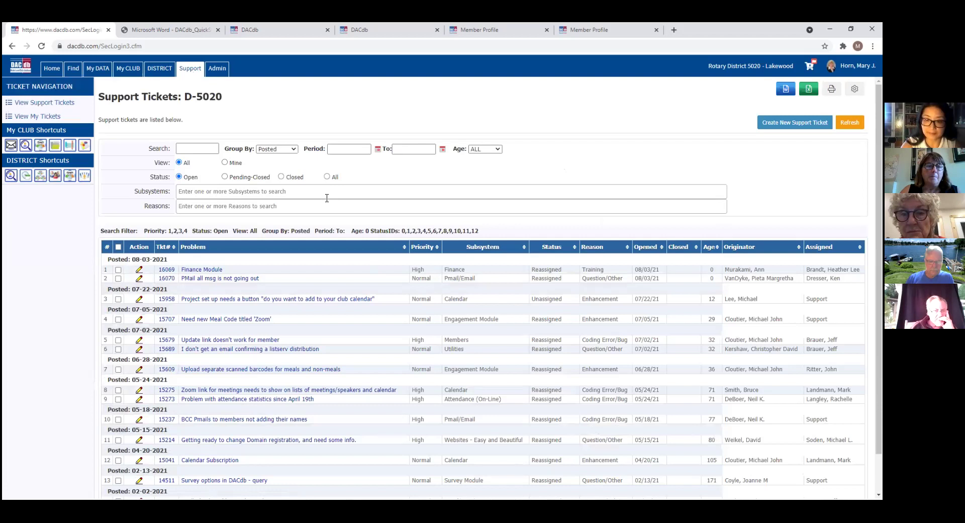
left_click(784, 125)
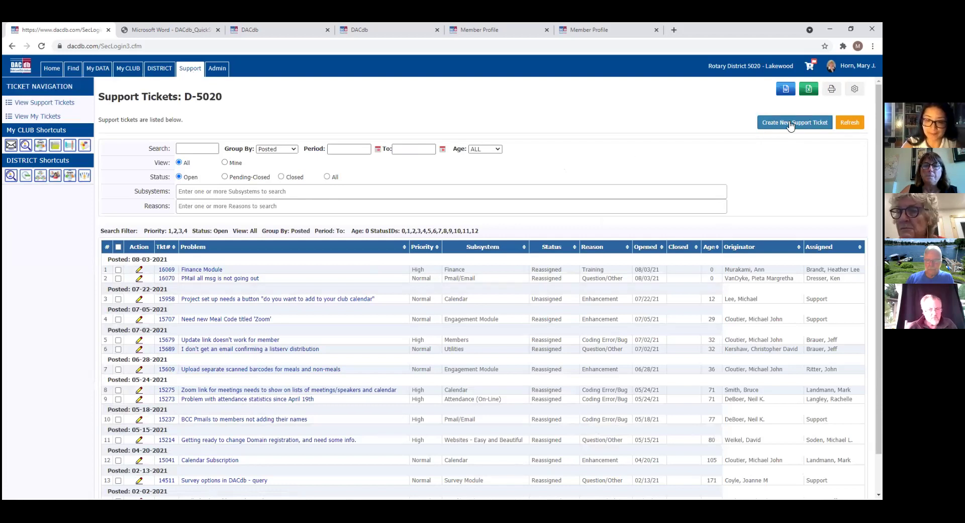
left_click(182, 149)
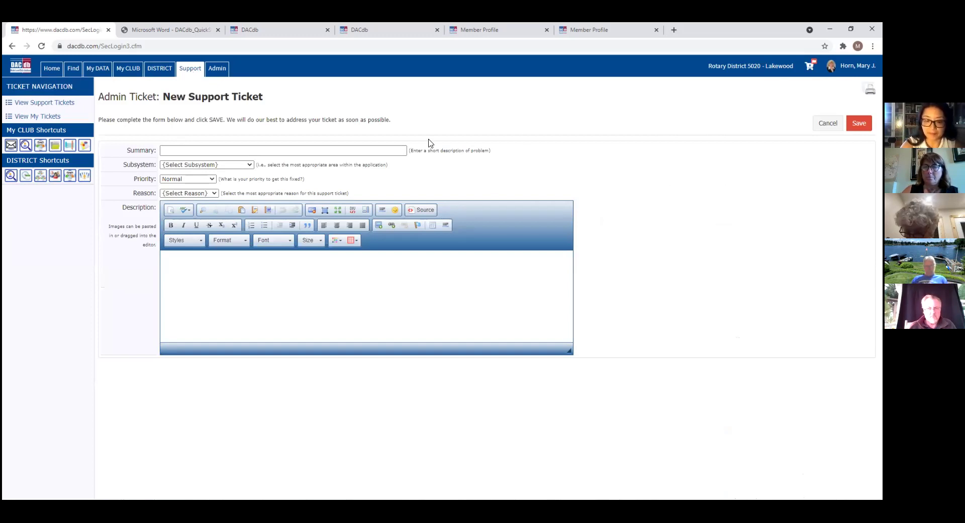
left_click(188, 69)
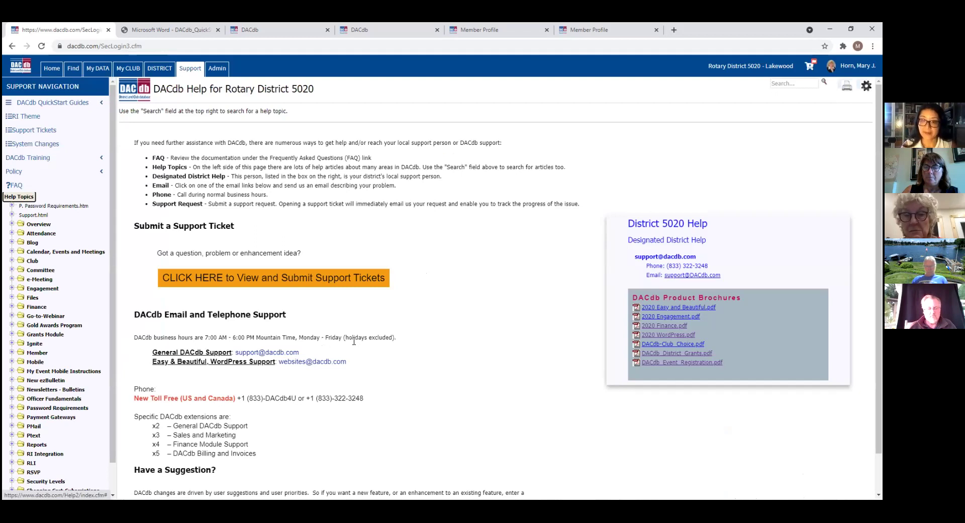
Step: Scroll through the product brochures and open the Lakewood Club Subscription Center
scroll(437, 341, "down", 1)
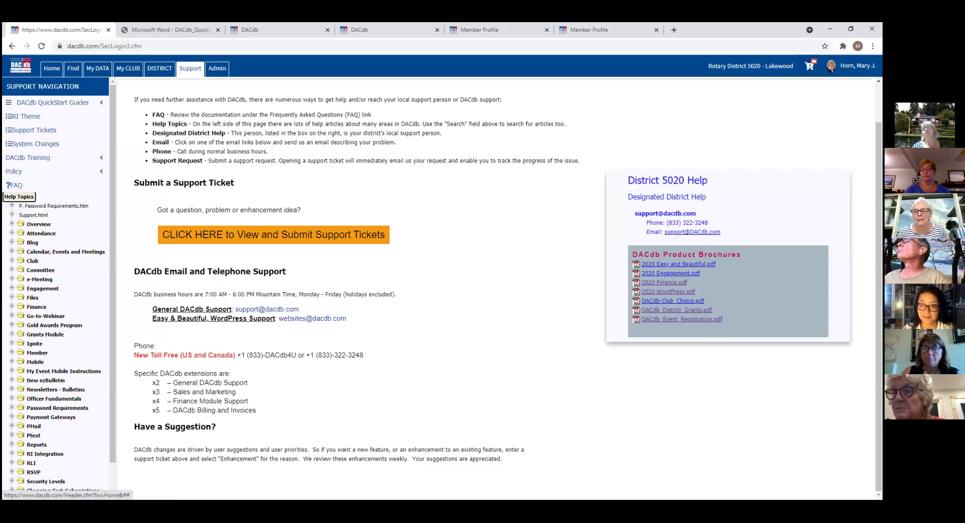
left_click(810, 66)
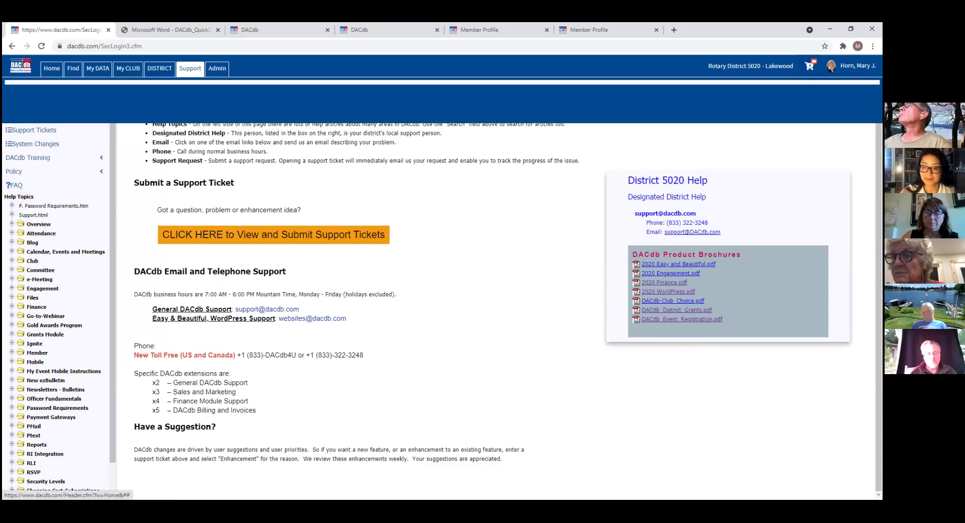
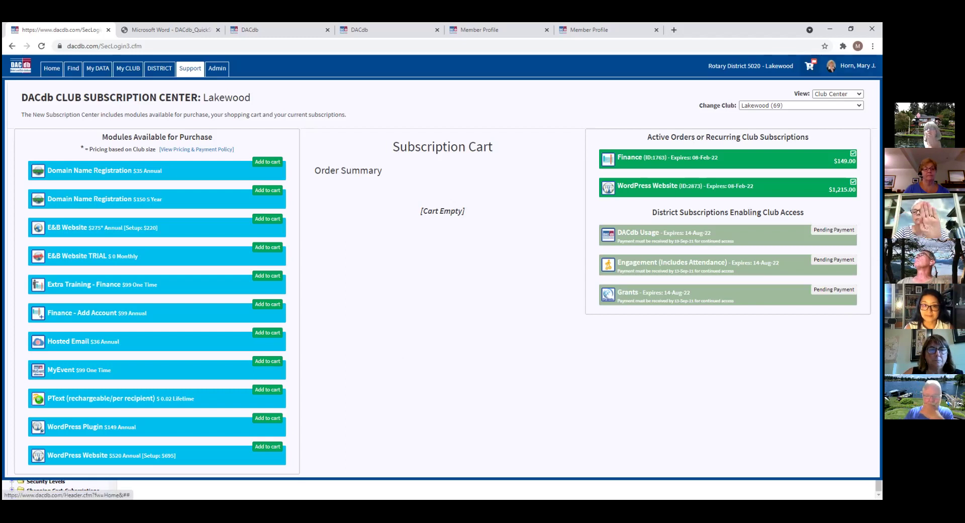
Step: Go back from the subscription center to the Rotary District 5020 DACdb Help page
left_click(191, 71)
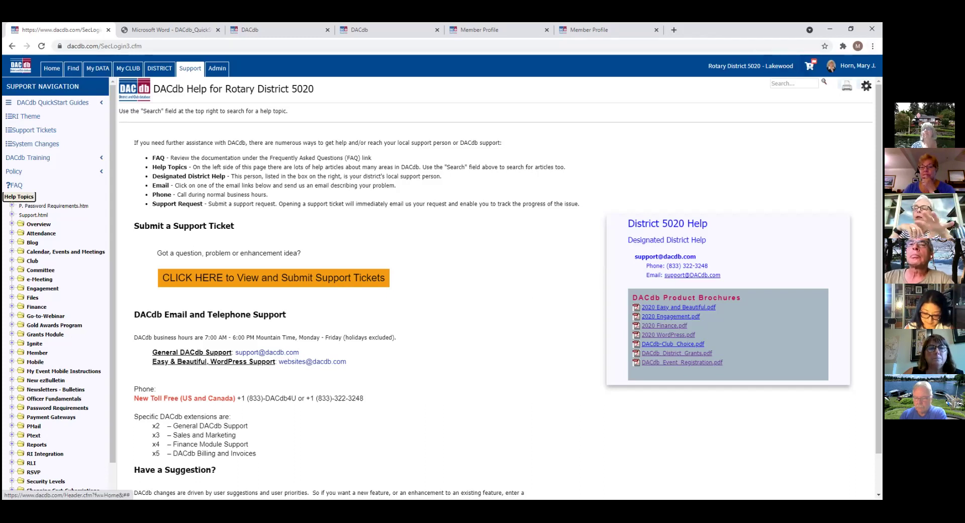
left_click(810, 66)
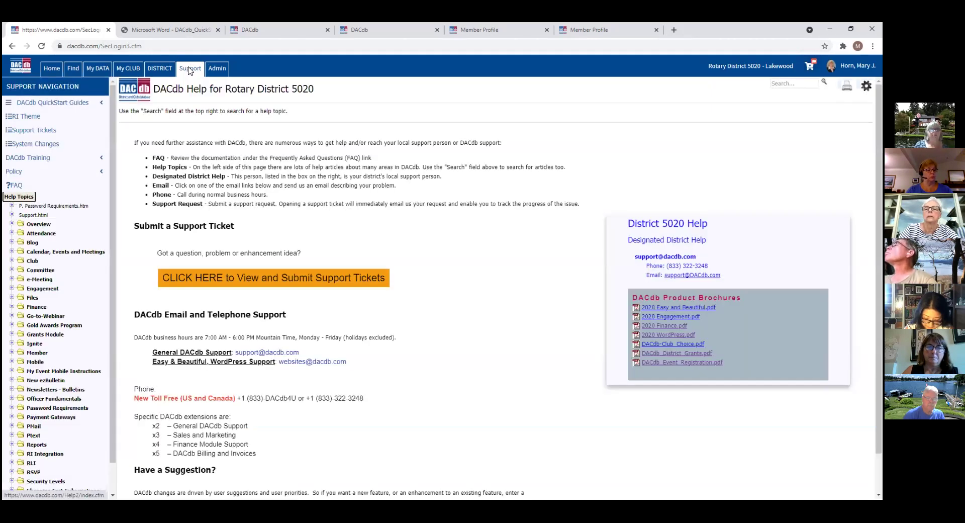
scroll(108, 171, "down", 1)
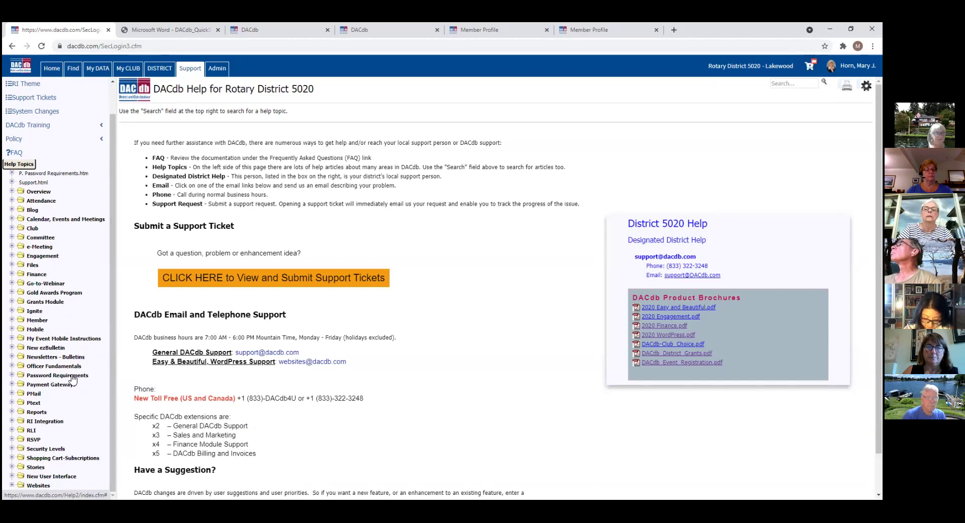
Step: Open the Supported Gateway Providers article under Payment Gateways, covering IPPay, Authorize.Net and PayPal
left_click(12, 385)
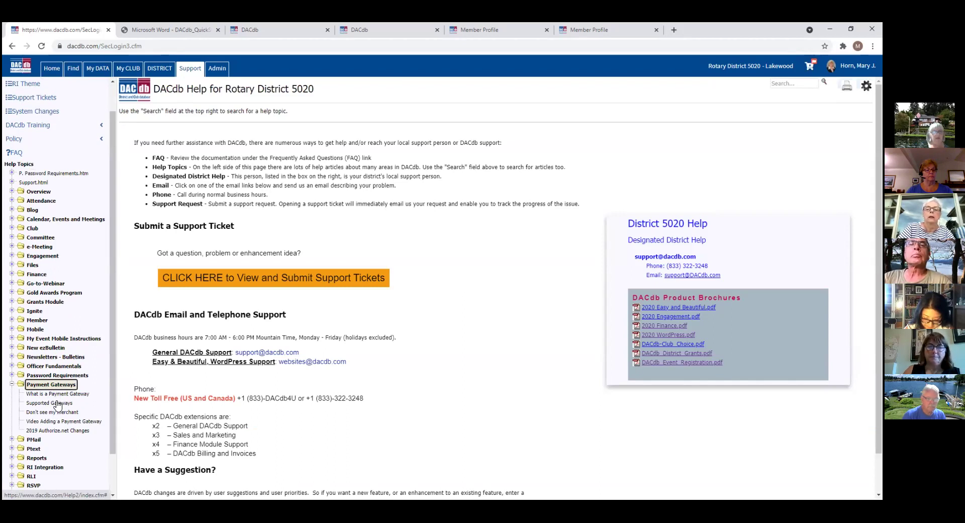
left_click(58, 404)
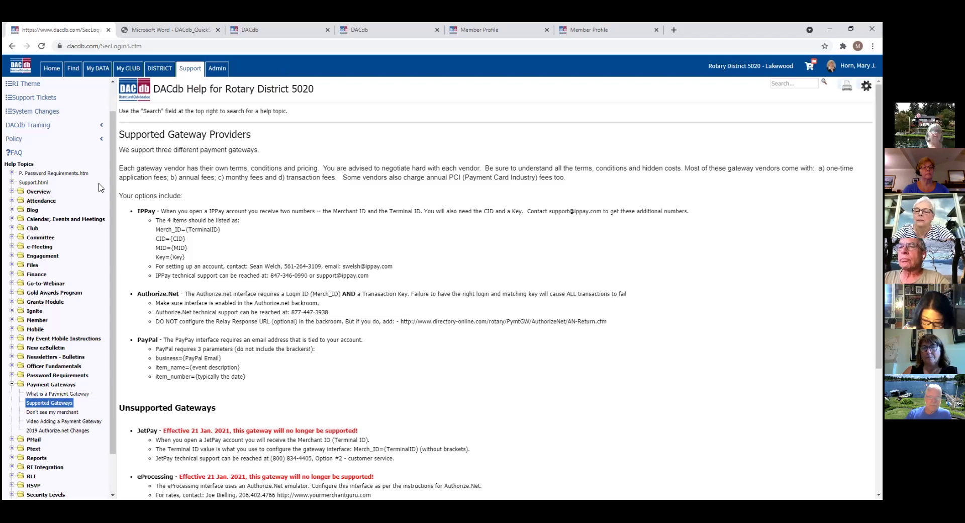
Step: Expand the Mobile help topic, then return to Support and scroll to the email and phone contacts
left_click_drag(114, 206, 121, 284)
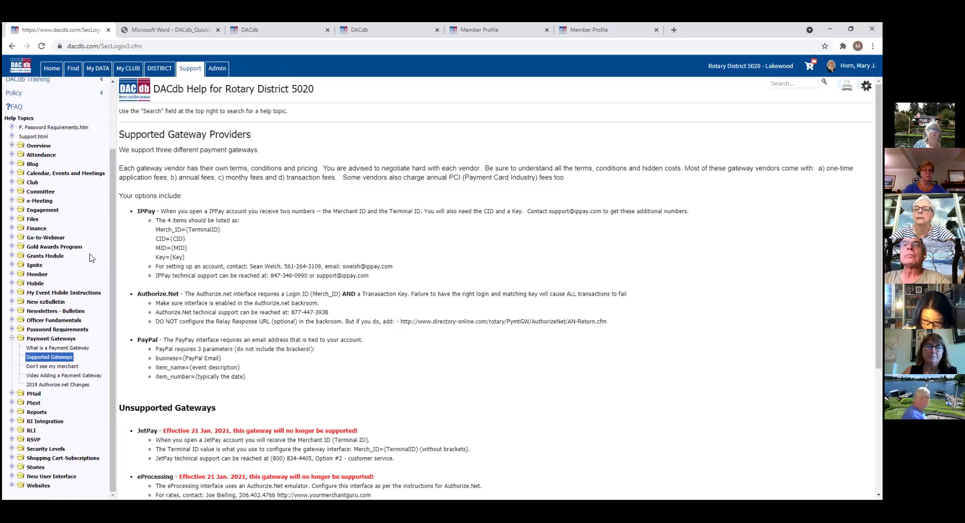
left_click(12, 284)
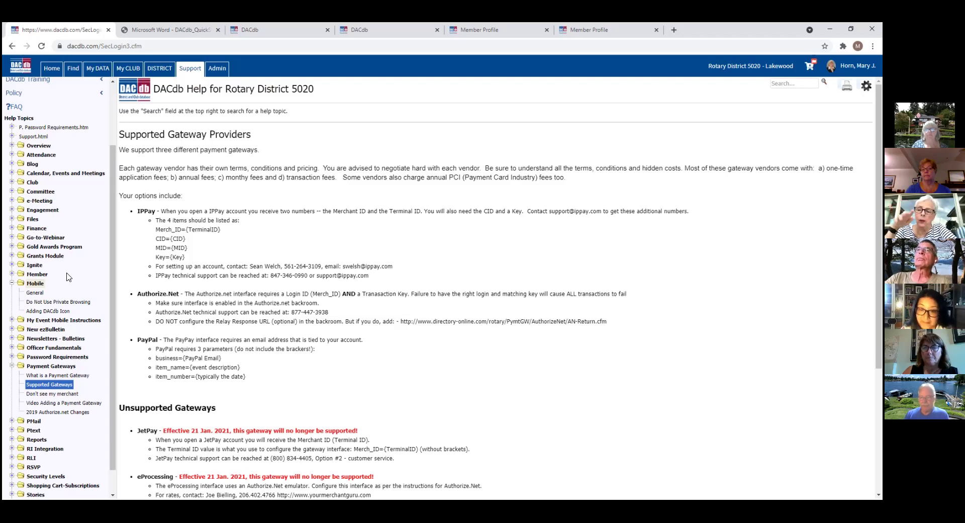
left_click(189, 72)
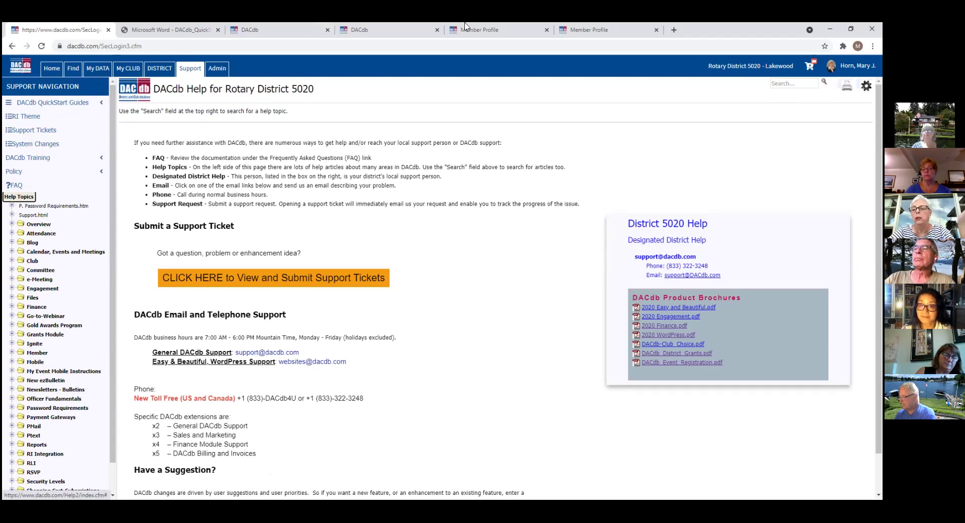
scroll(500, 287, "down", 1)
scroll(248, 426, "down", 2)
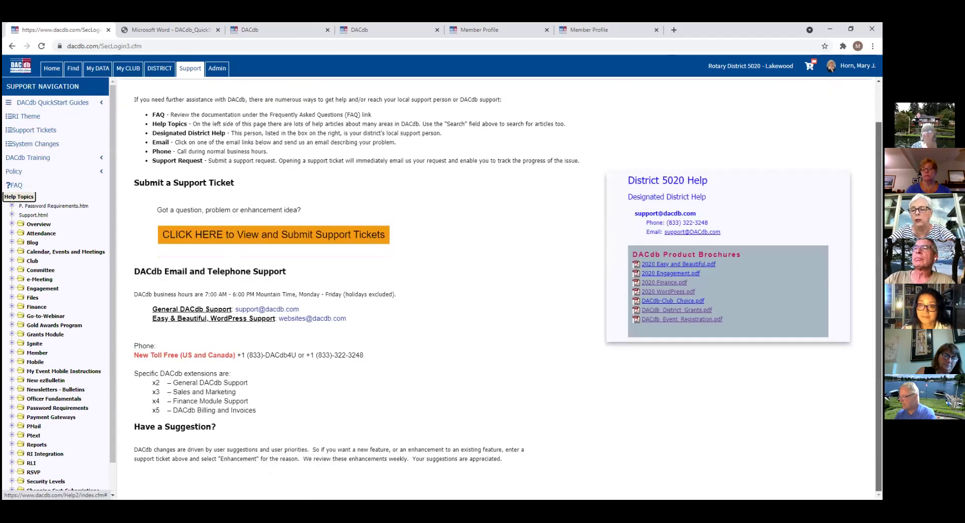